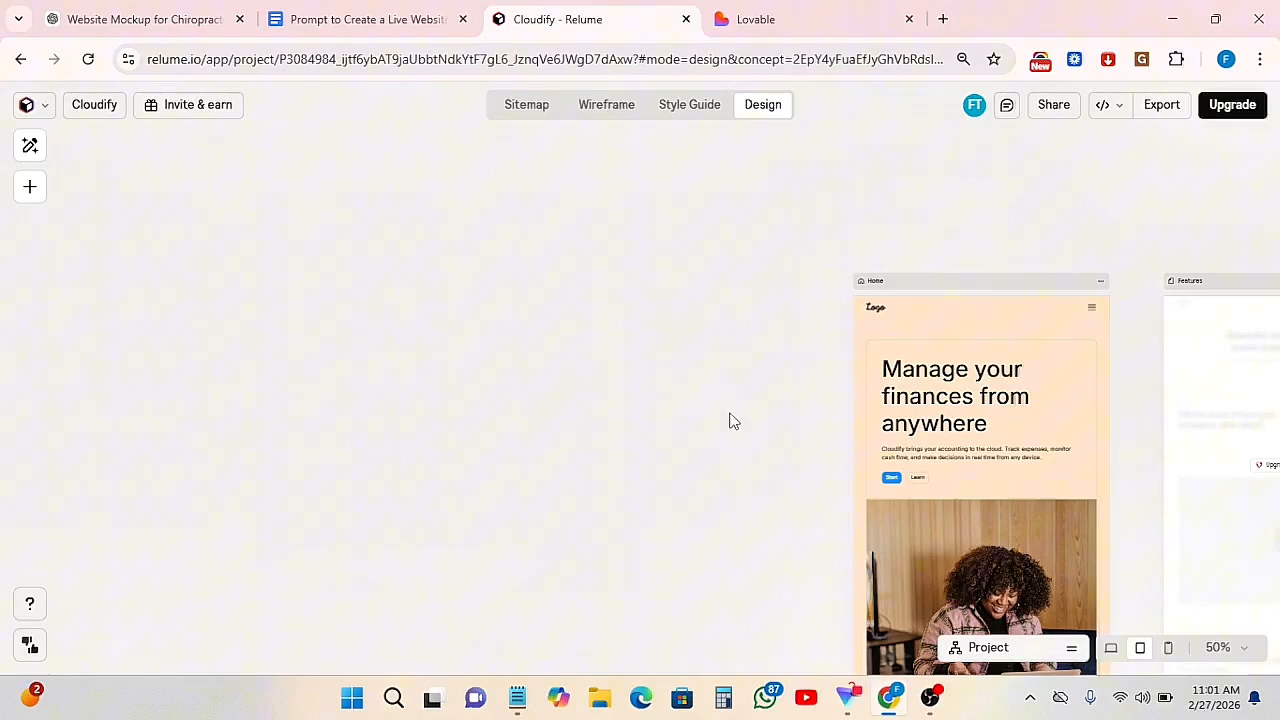
- Examine the tablet layout of the Home page design from the hero section down to the user results section
scroll(803, 380, down, 2)
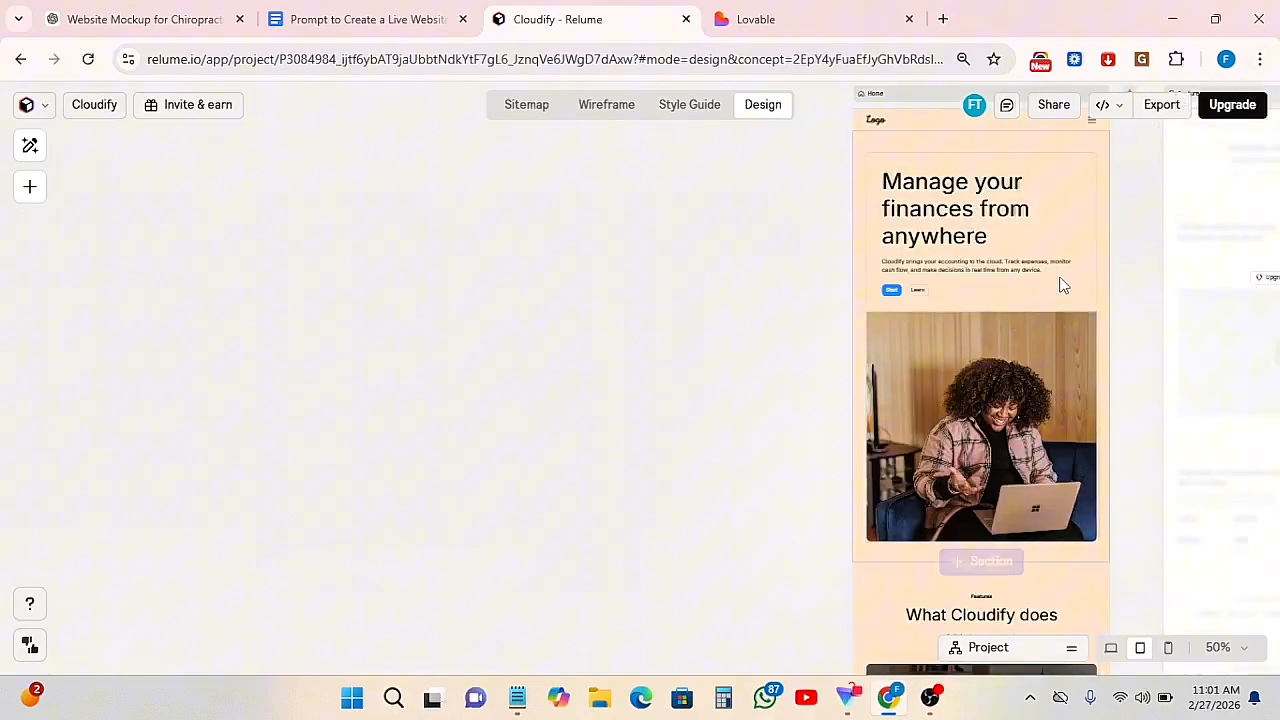
scroll(1062, 285, down, 1)
scroll(1062, 285, up, 3)
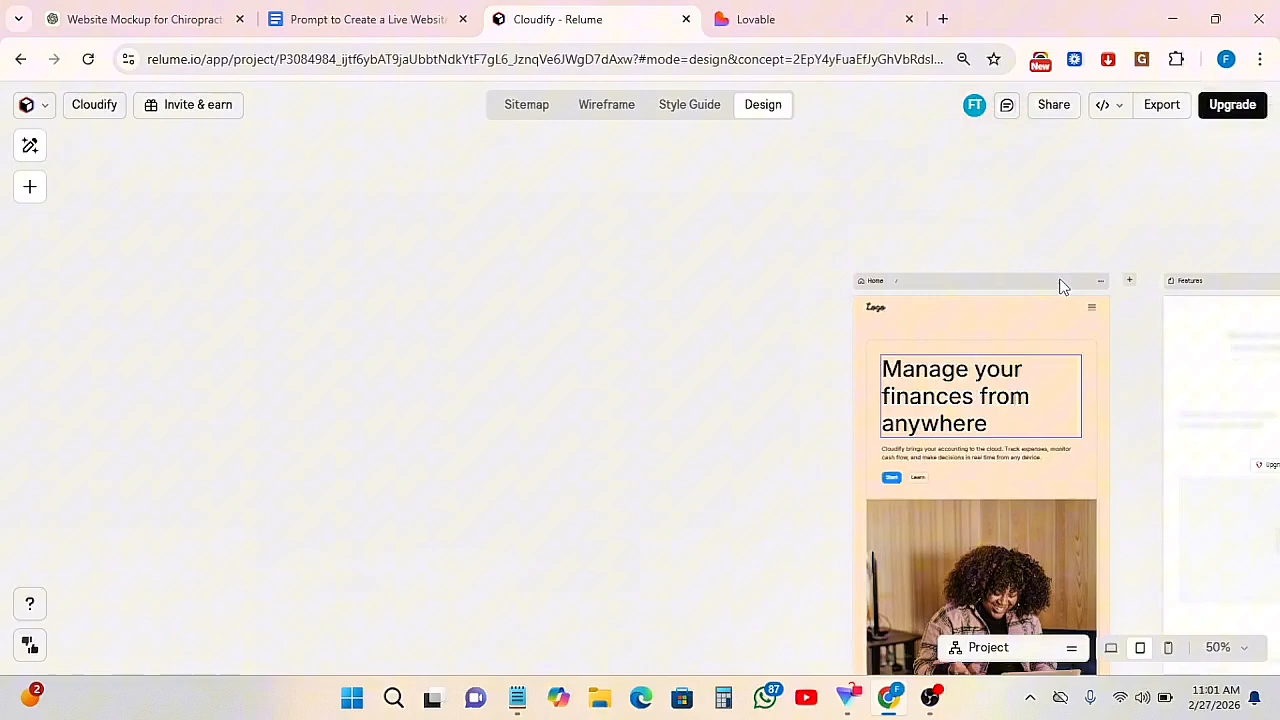
scroll(943, 334, down, 4)
scroll(943, 341, down, 15)
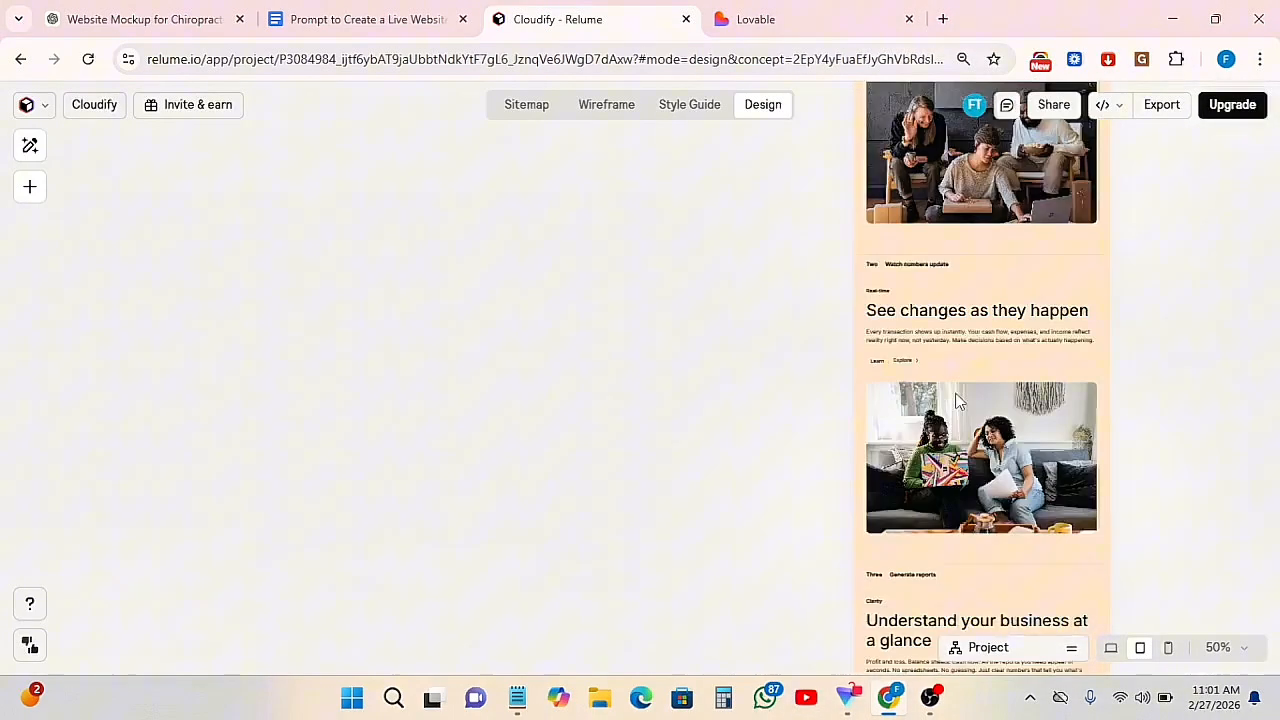
scroll(957, 400, down, 7)
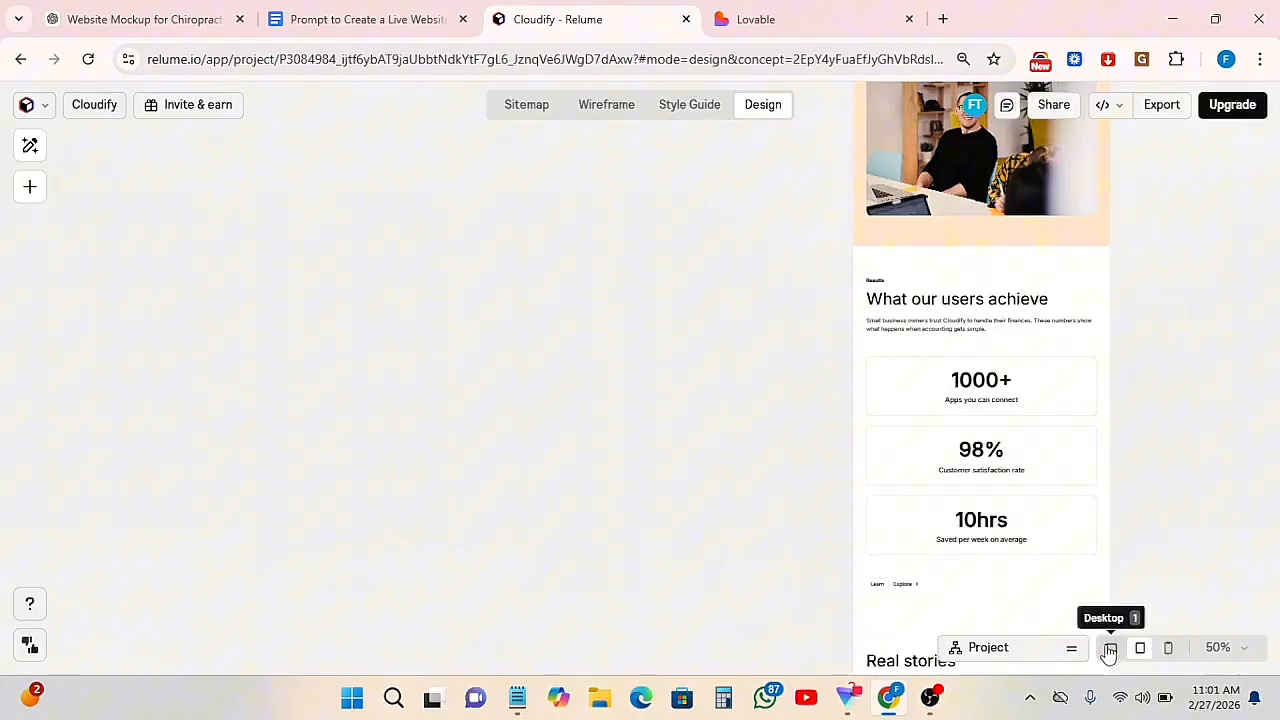
- Switch the design preview to the desktop layout and examine the Home page from the hero section to the footer
click(1109, 651)
scroll(915, 490, up, 15)
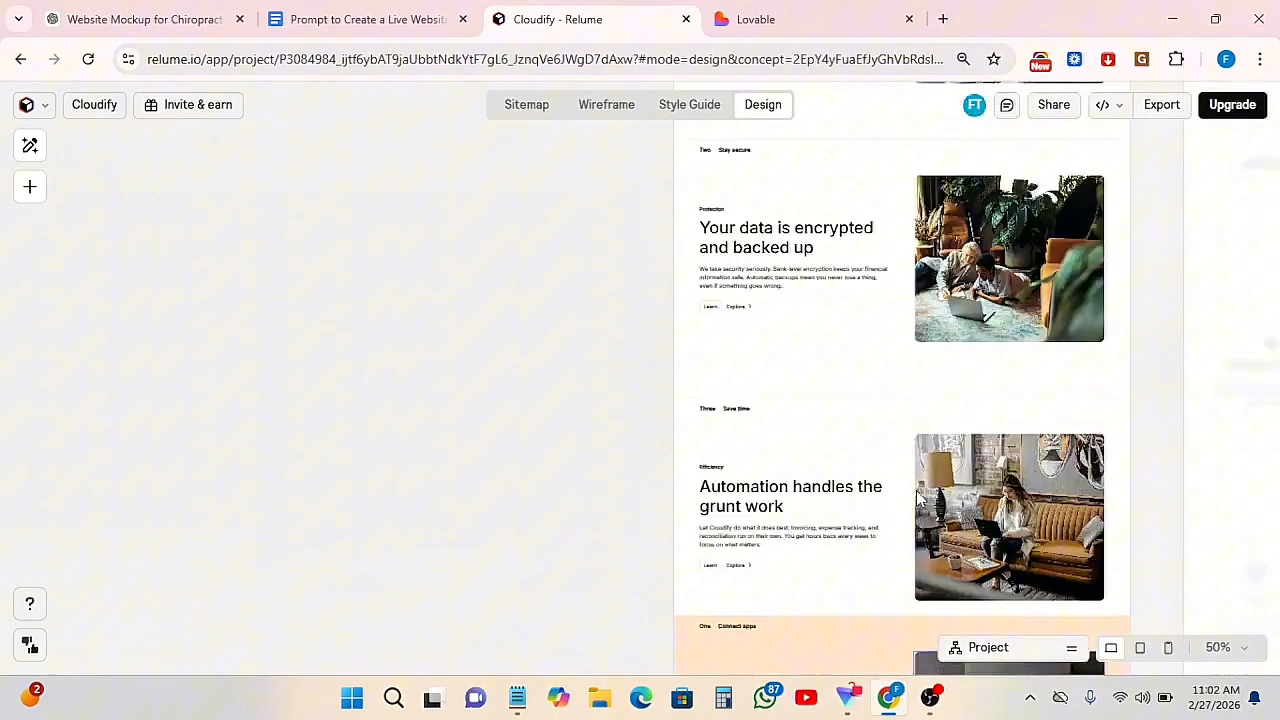
scroll(917, 496, up, 10)
scroll(915, 490, down, 4)
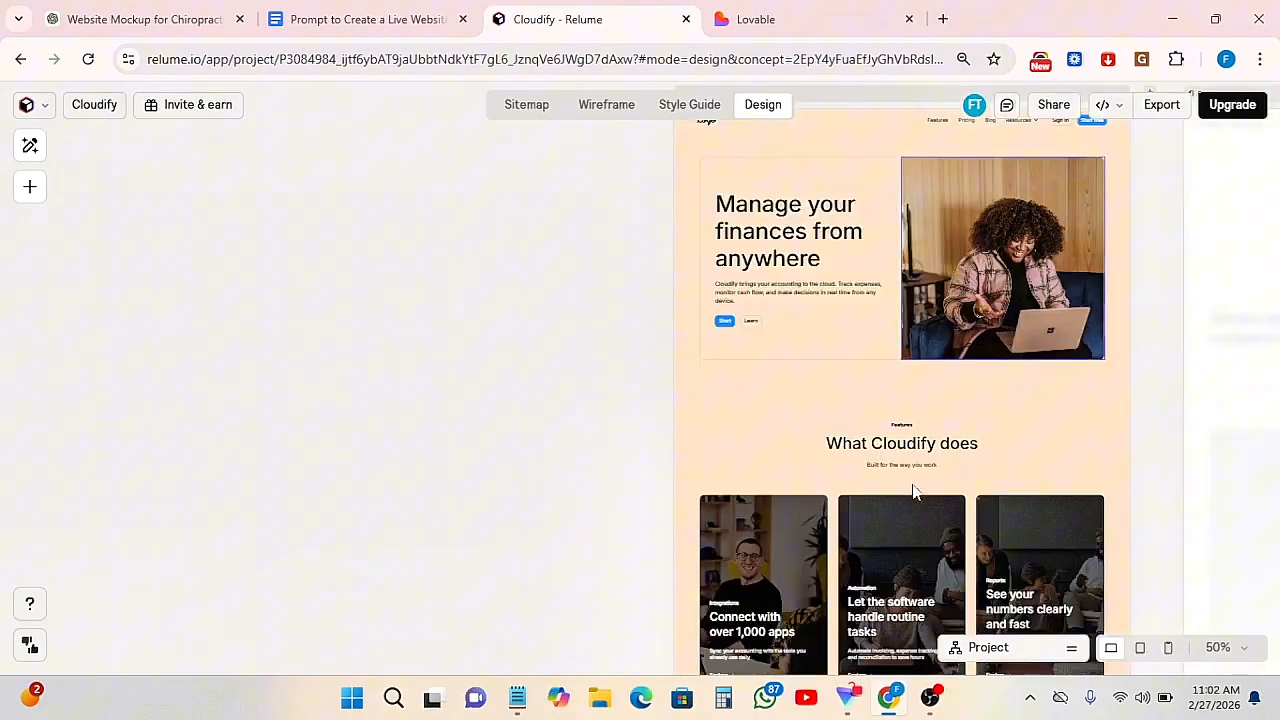
scroll(915, 480, up, 1)
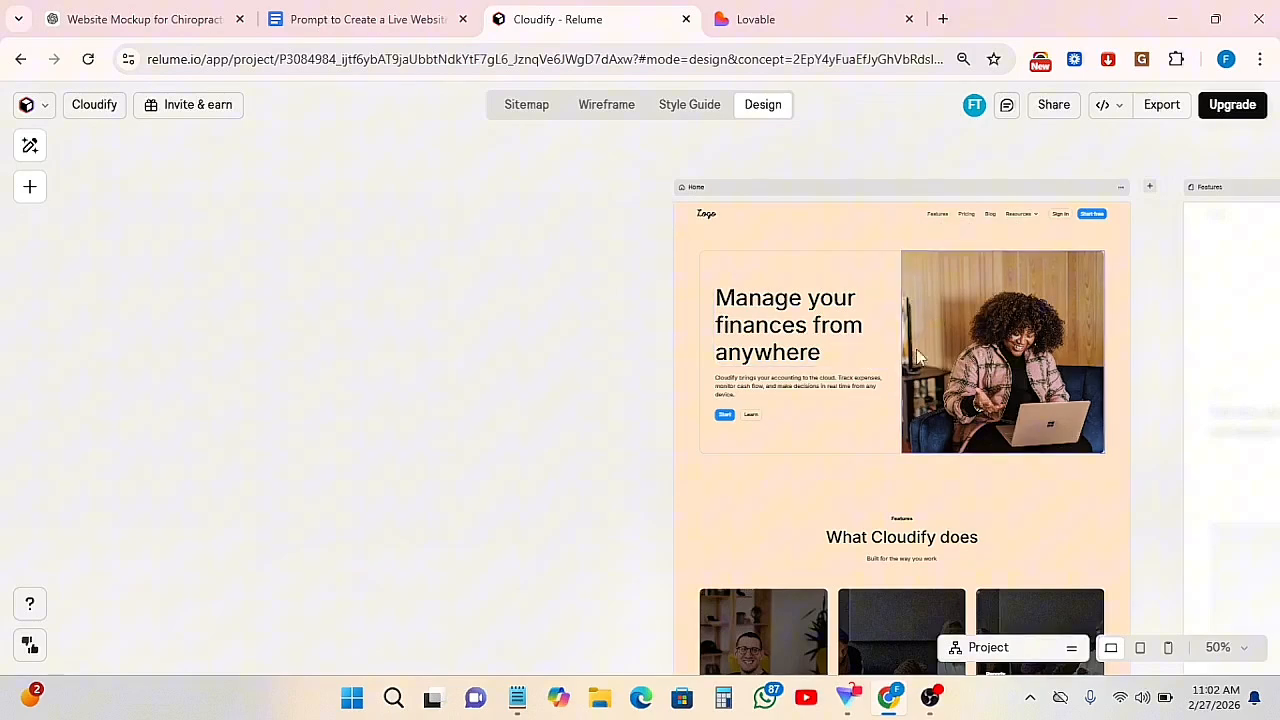
scroll(882, 511, down, 3)
scroll(884, 526, down, 20)
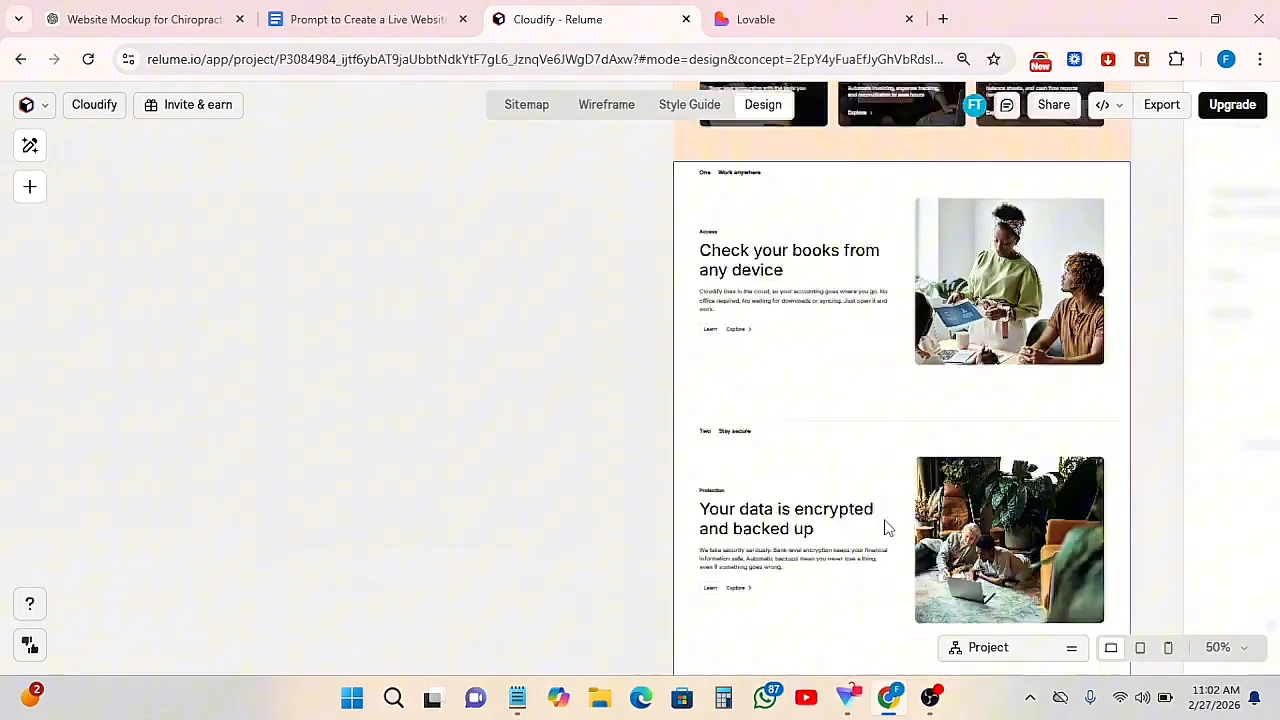
scroll(887, 500, down, 4)
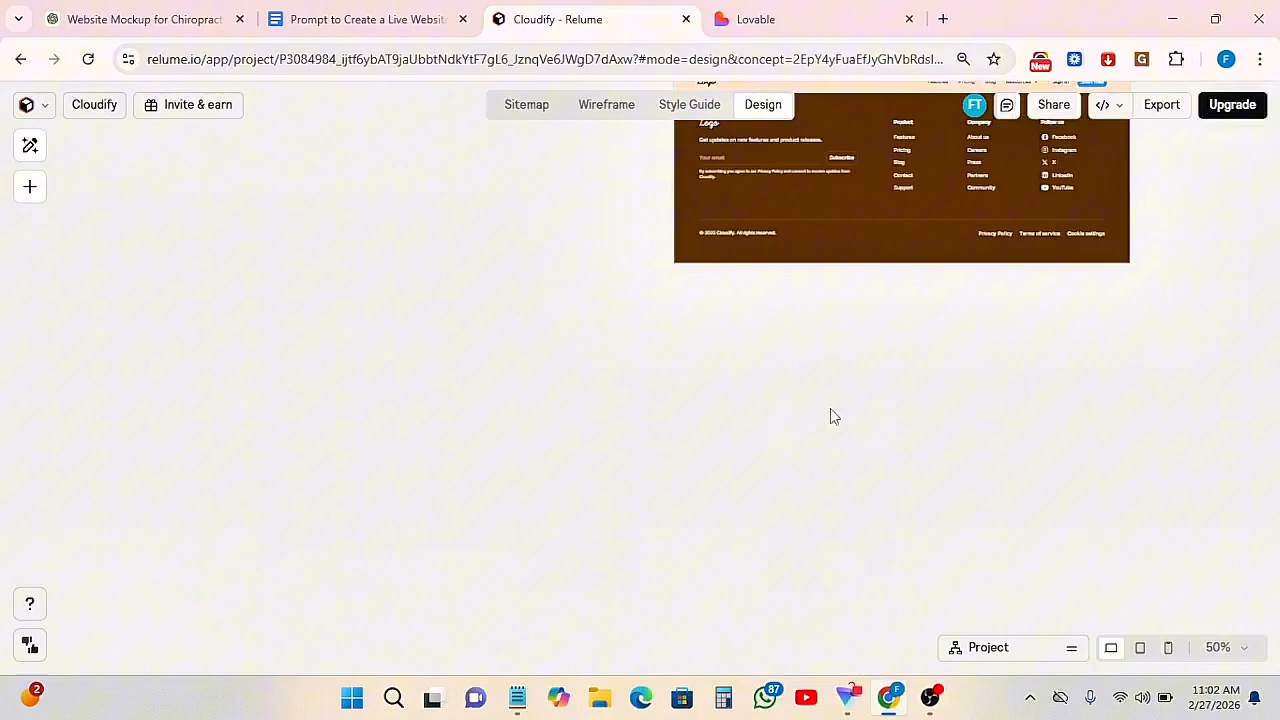
scroll(824, 303, up, 3)
scroll(819, 445, down, 2)
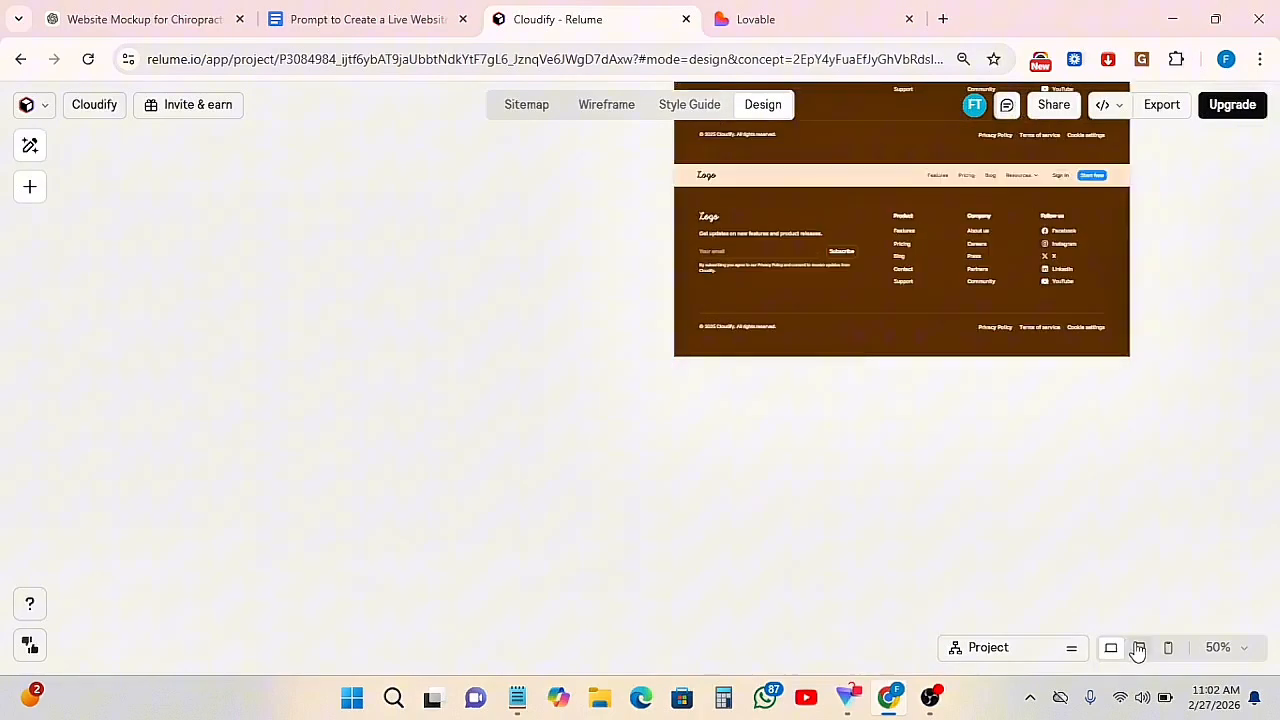
- Preview the Home page design in the tablet and mobile layouts
click(1138, 648)
scroll(995, 510, up, 15)
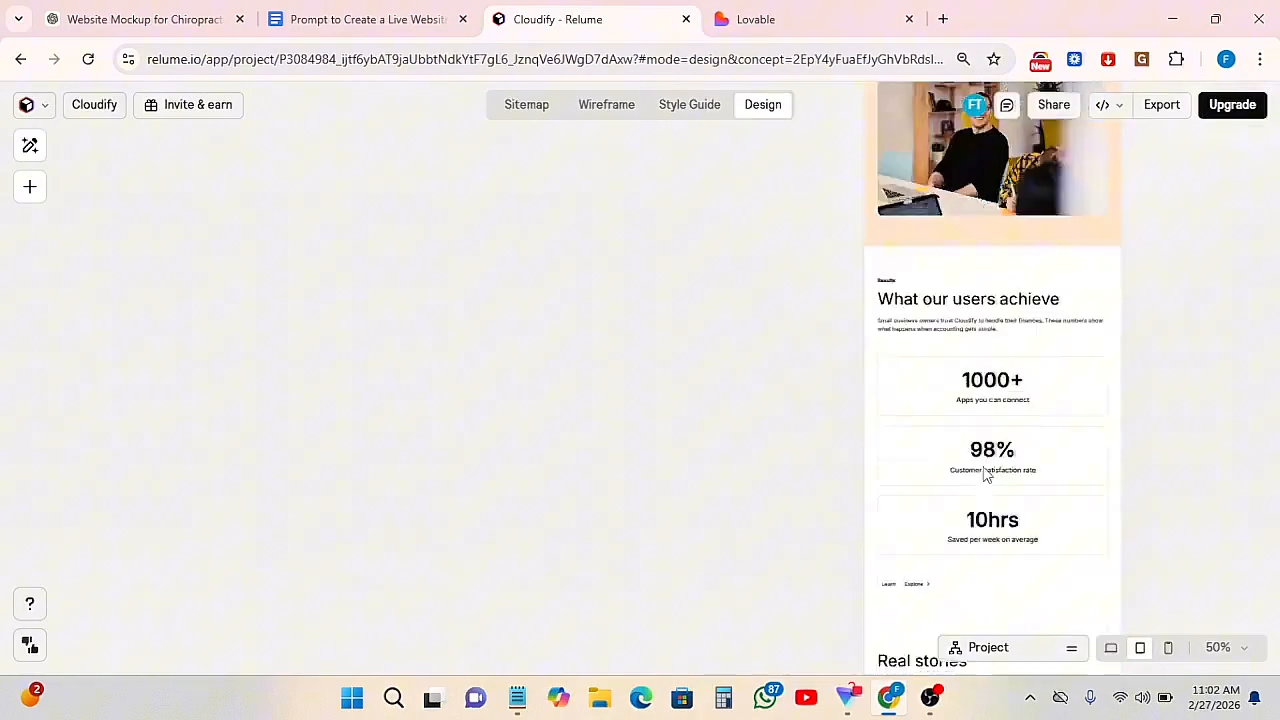
scroll(985, 475, up, 10)
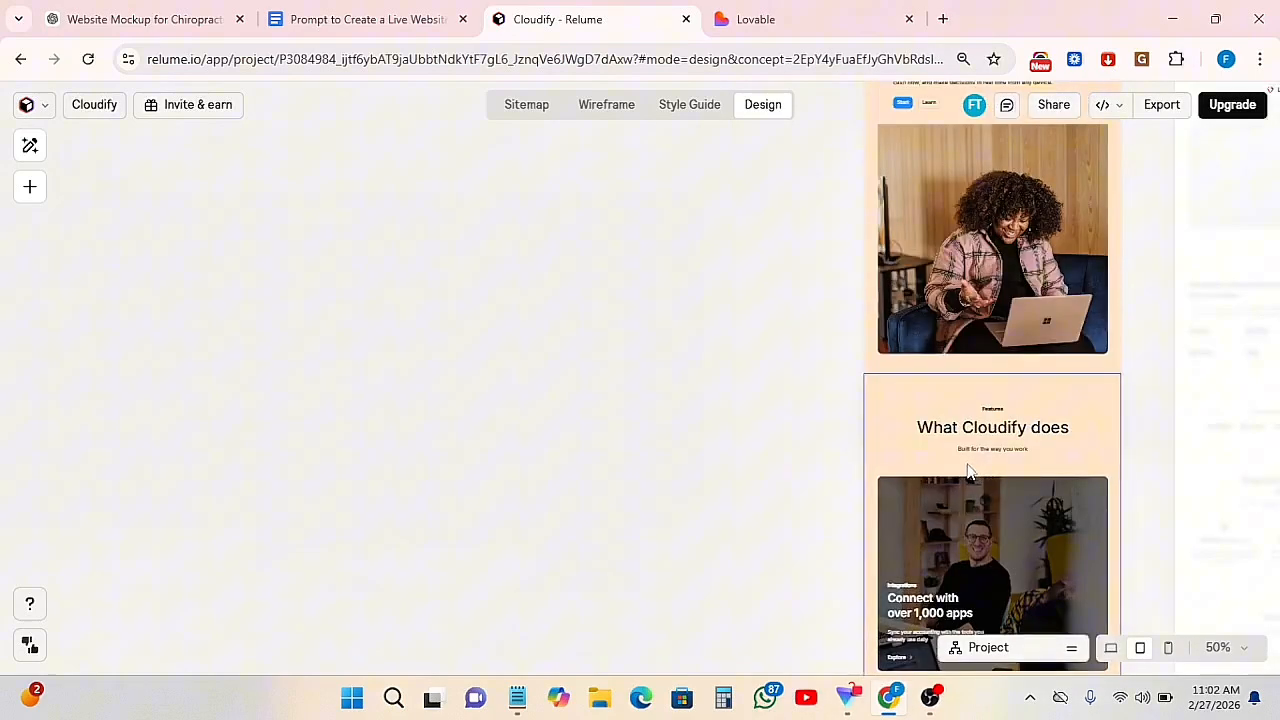
click(1169, 649)
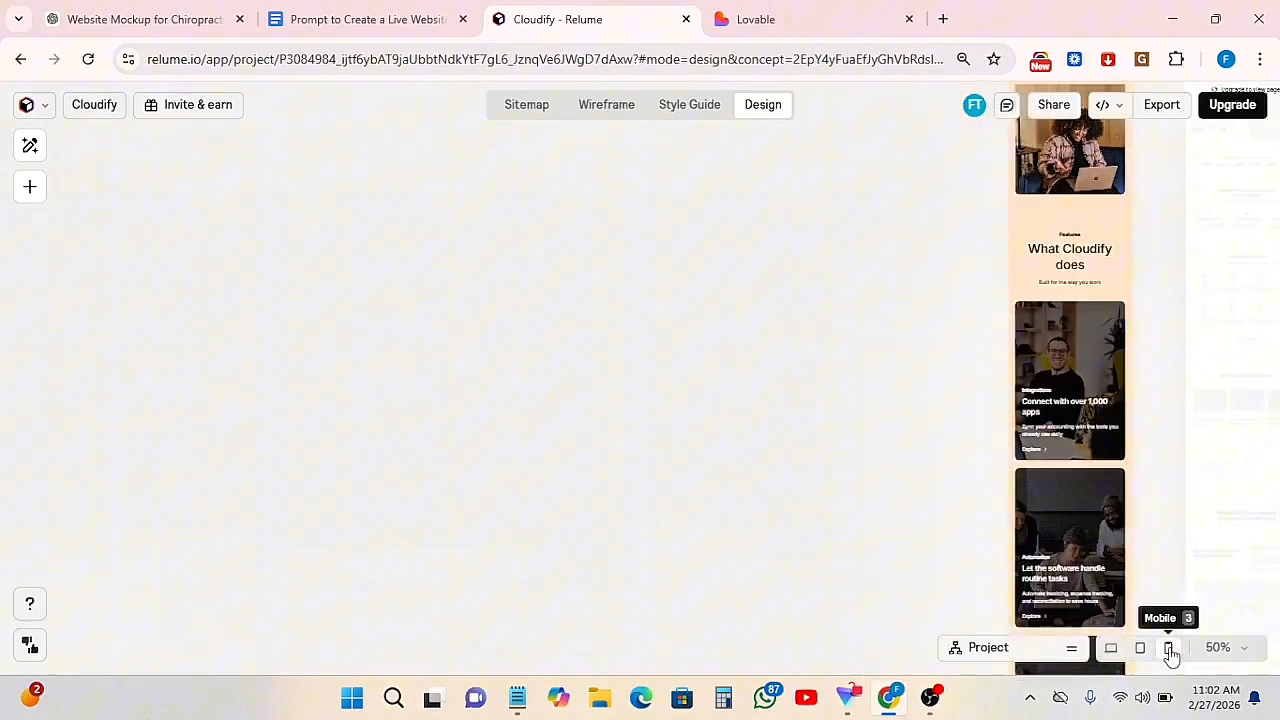
scroll(1080, 400, down, 2)
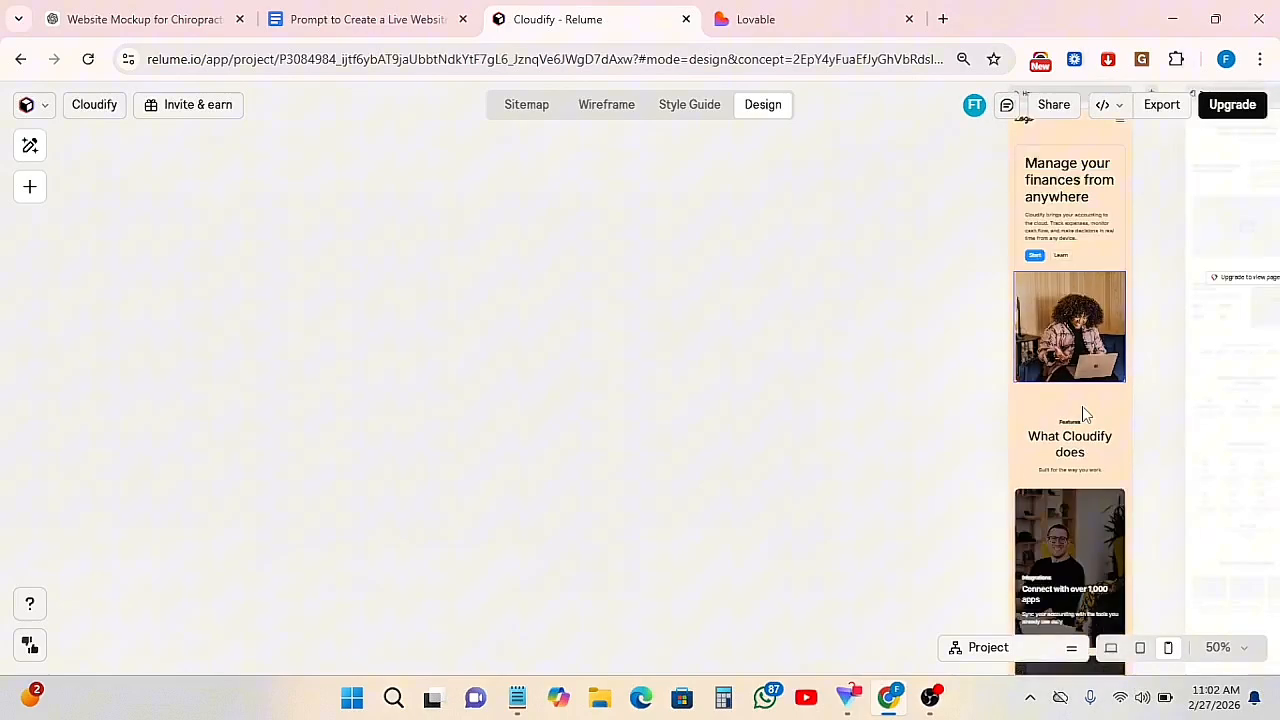
scroll(1120, 395, up, 6)
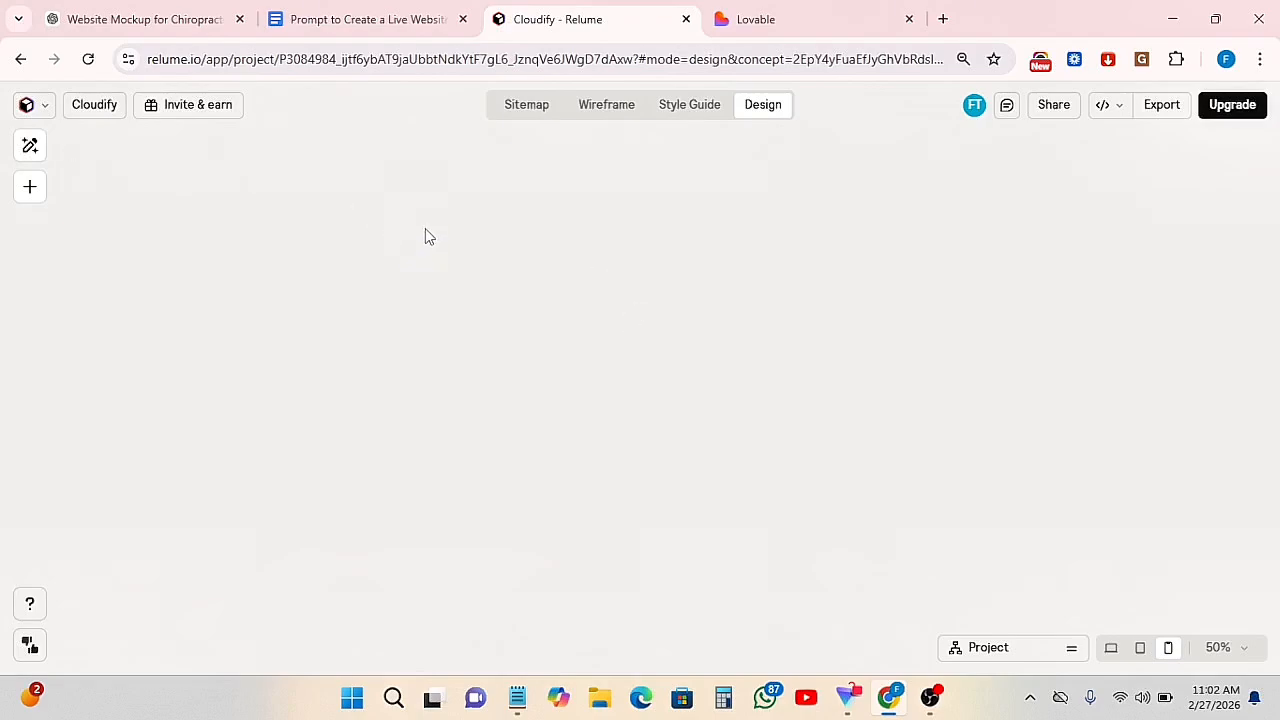
- Look through the project's main menu and the available export formats
click(43, 116)
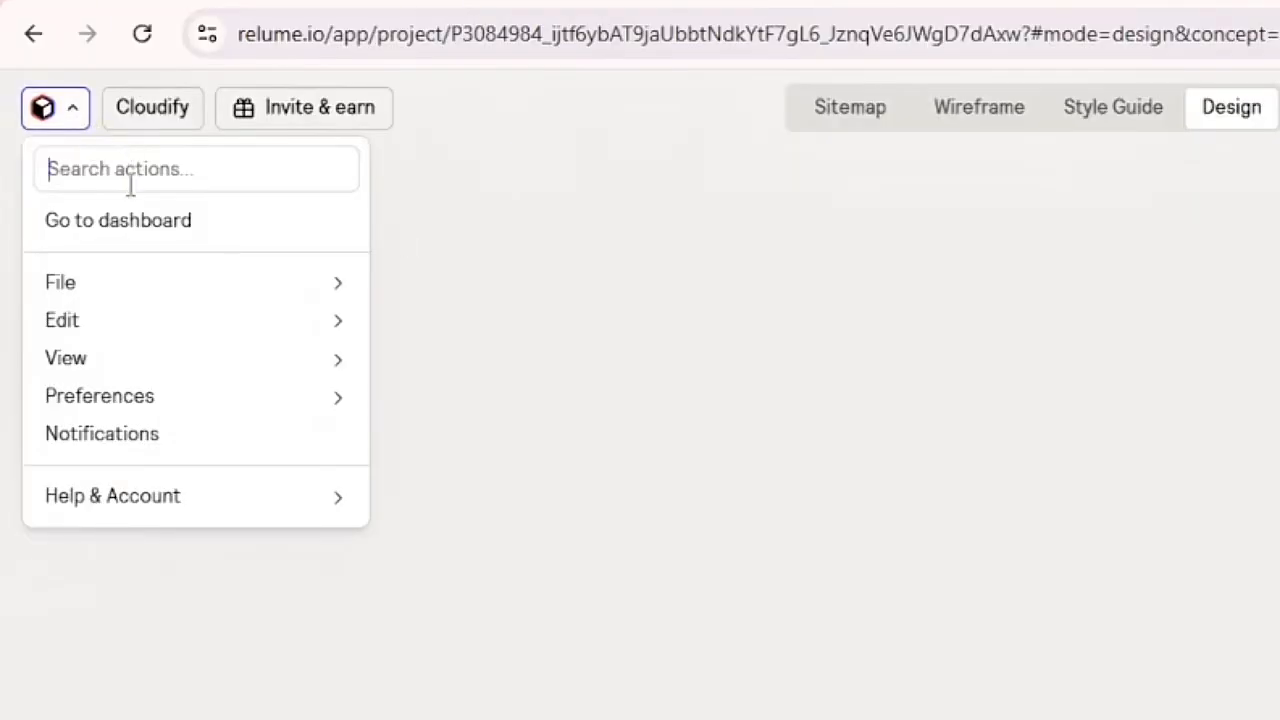
click(88, 290)
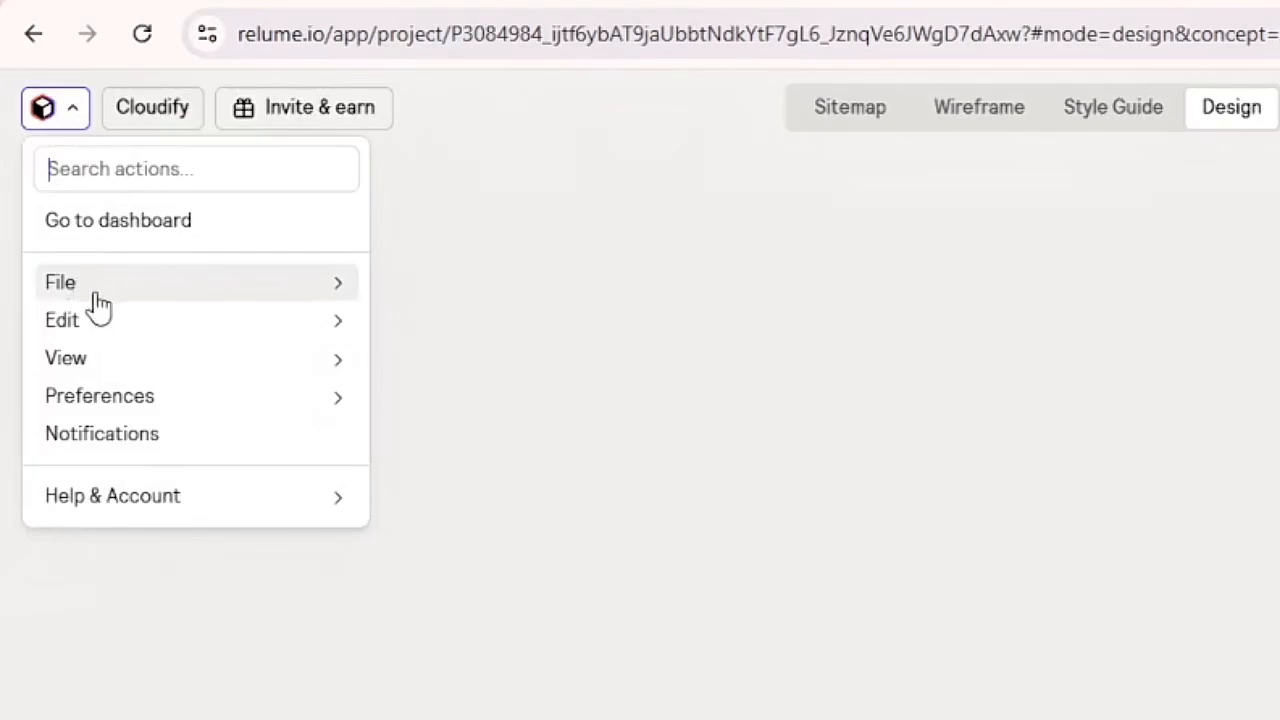
click(332, 290)
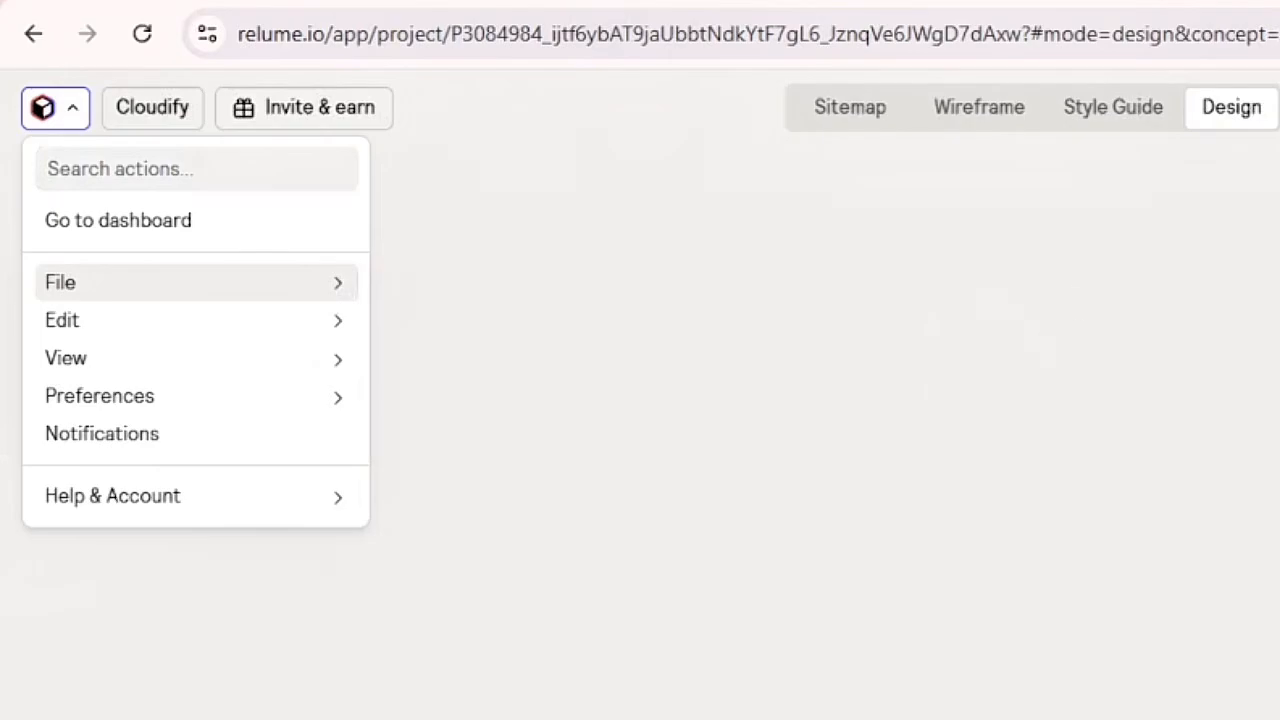
click(1118, 108)
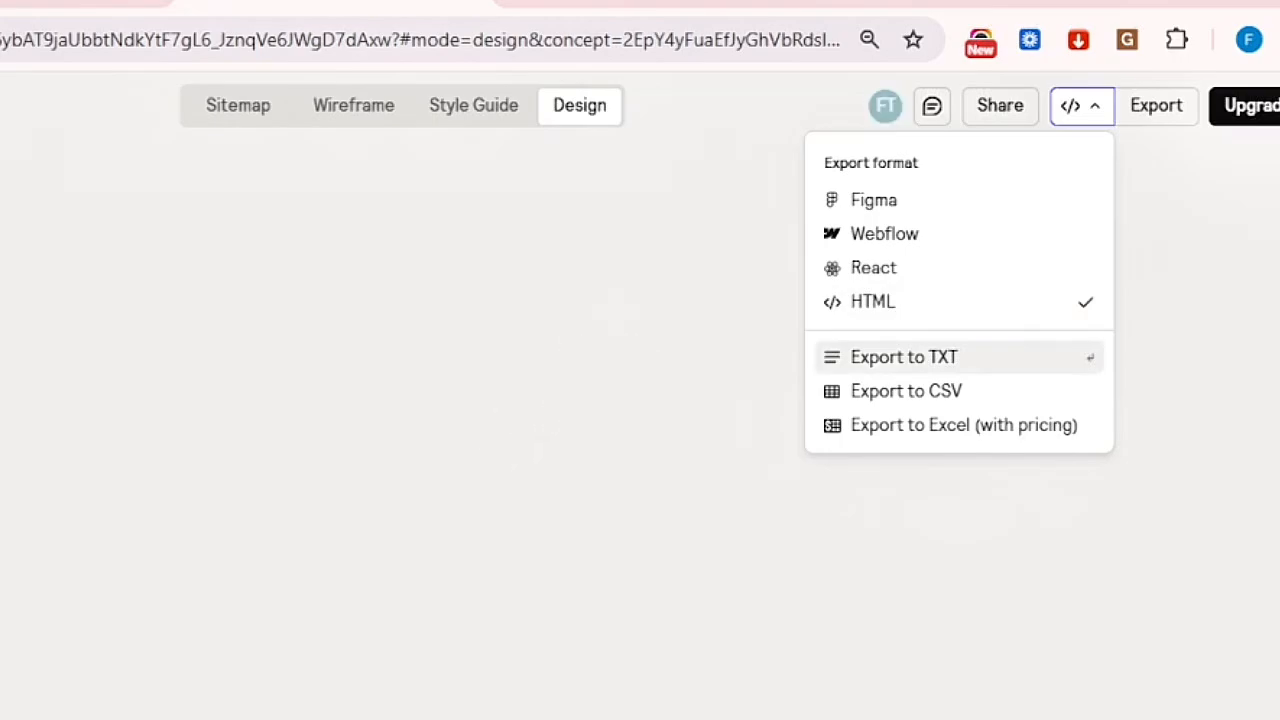
double_click(99, 105)
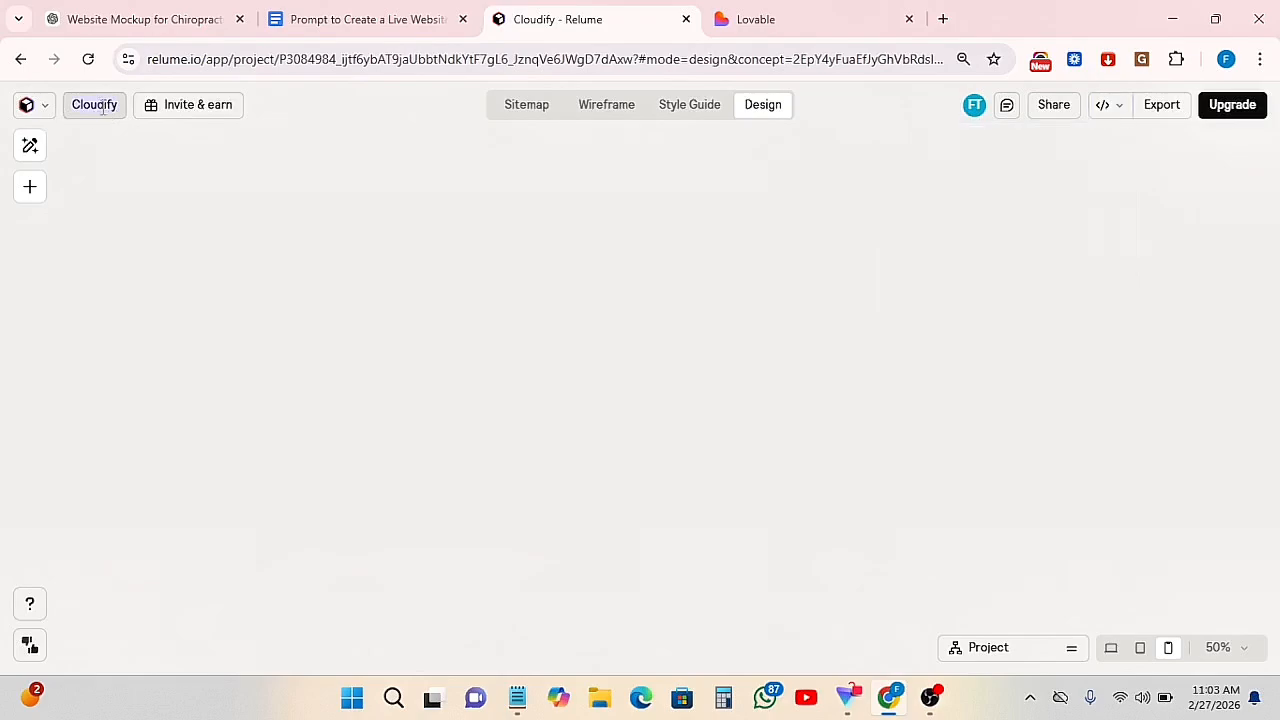
- Open the project generation settings and review the site description and the number-of-pages options
click(30, 147)
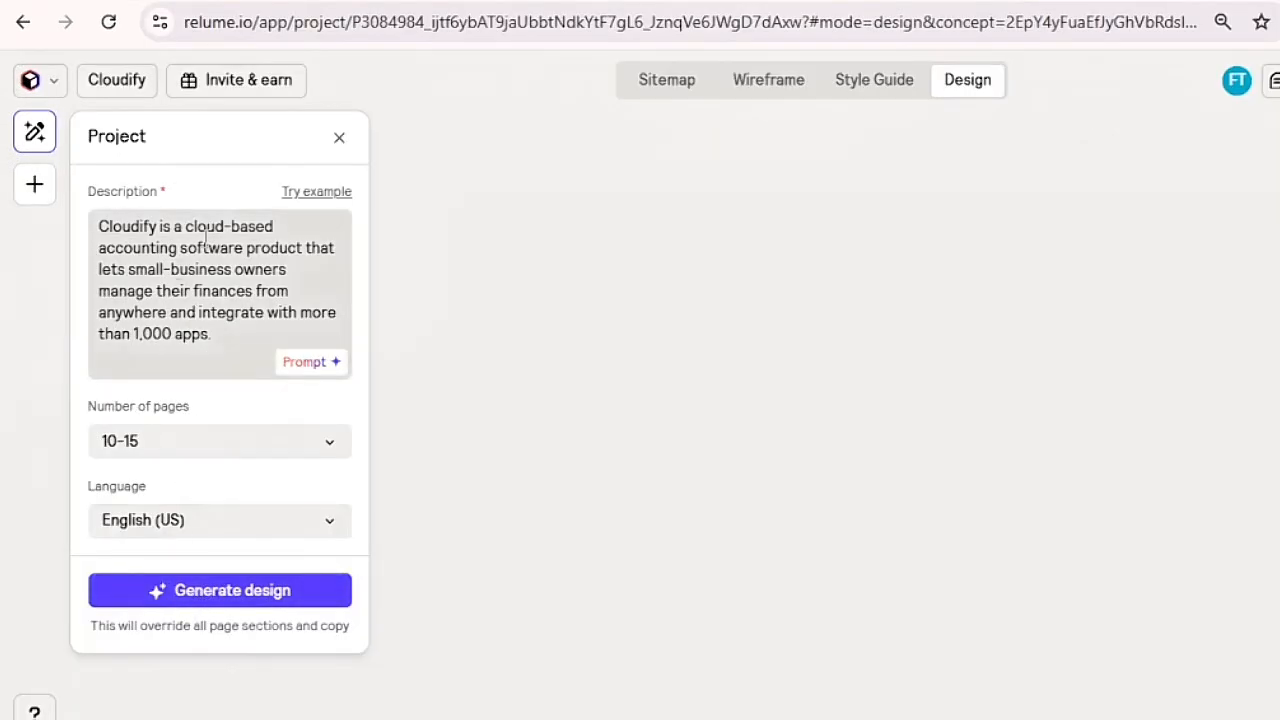
double_click(152, 237)
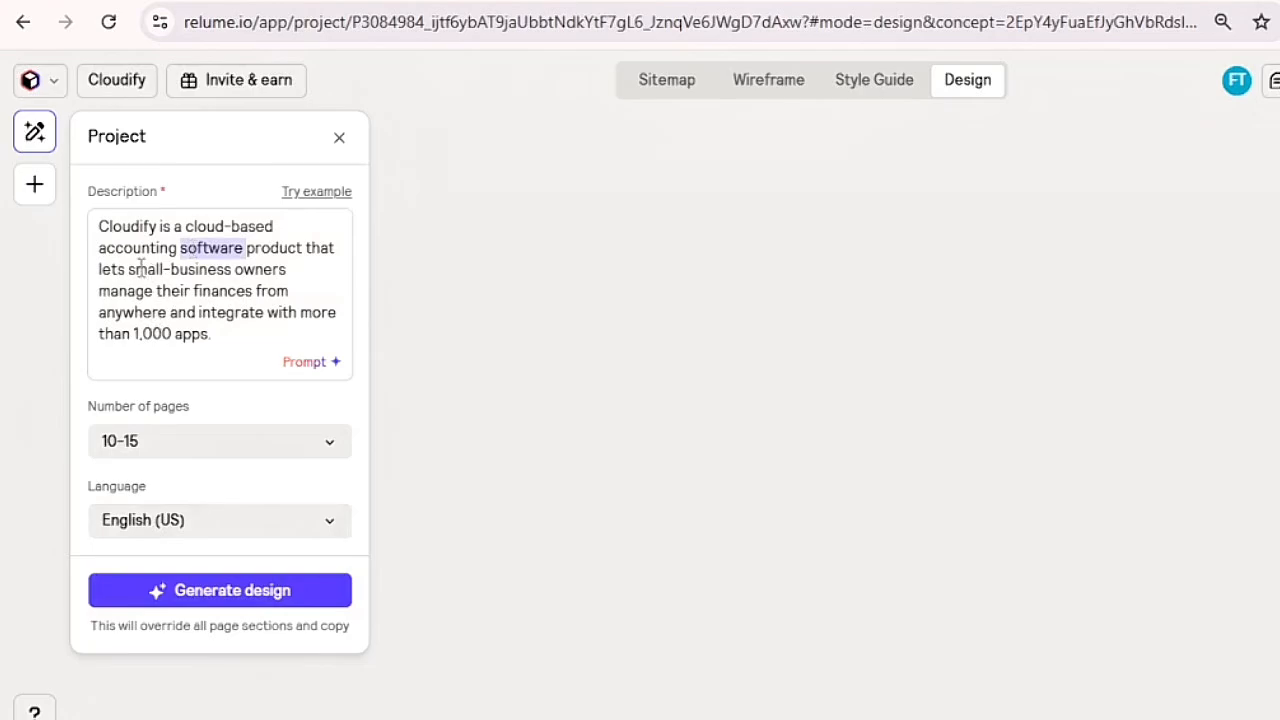
drag(206, 333, 103, 227)
click(194, 450)
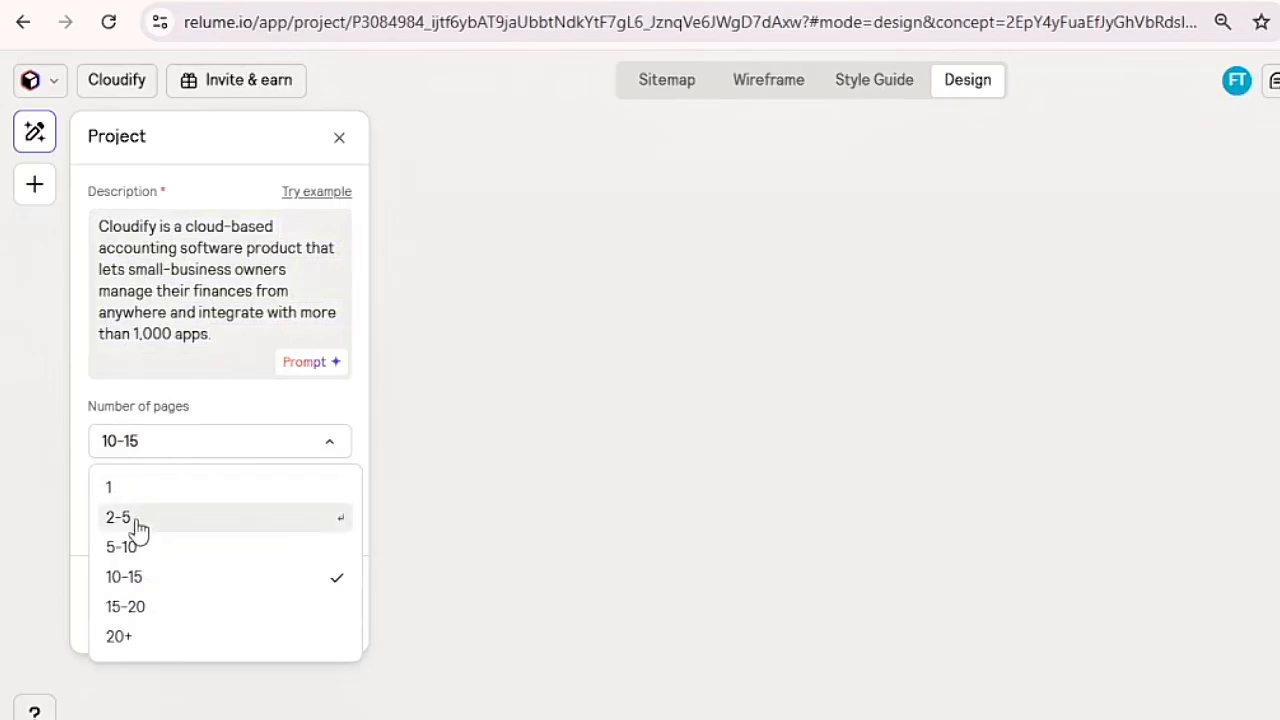
click(194, 438)
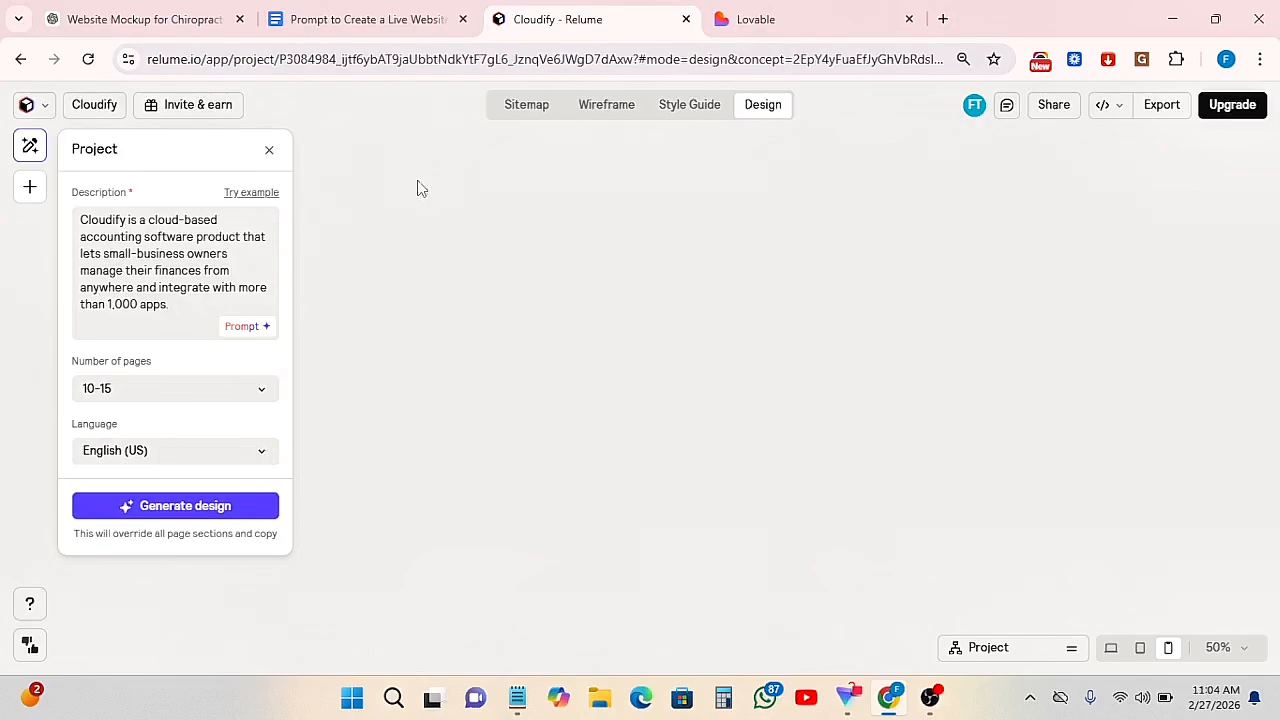
- Review the project's Sitemap, Wireframe and Style Guide views, including the style guide's page preview, and return to the Design view
click(536, 111)
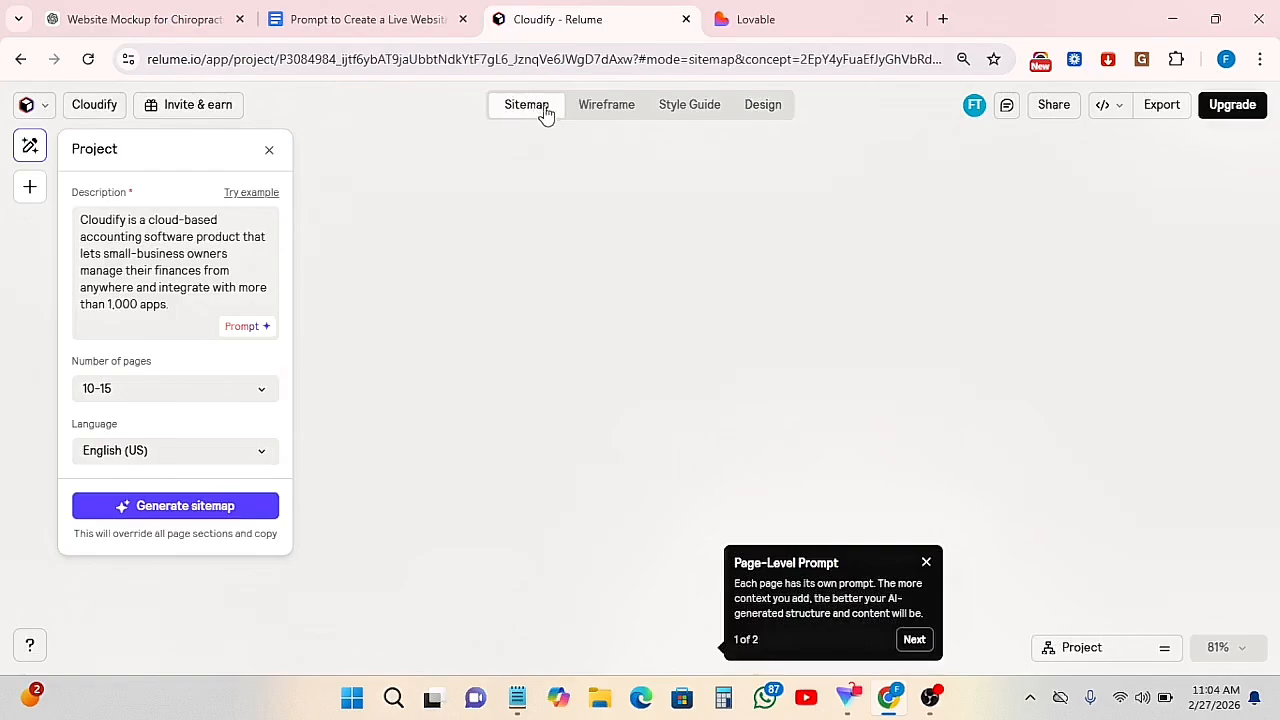
click(608, 114)
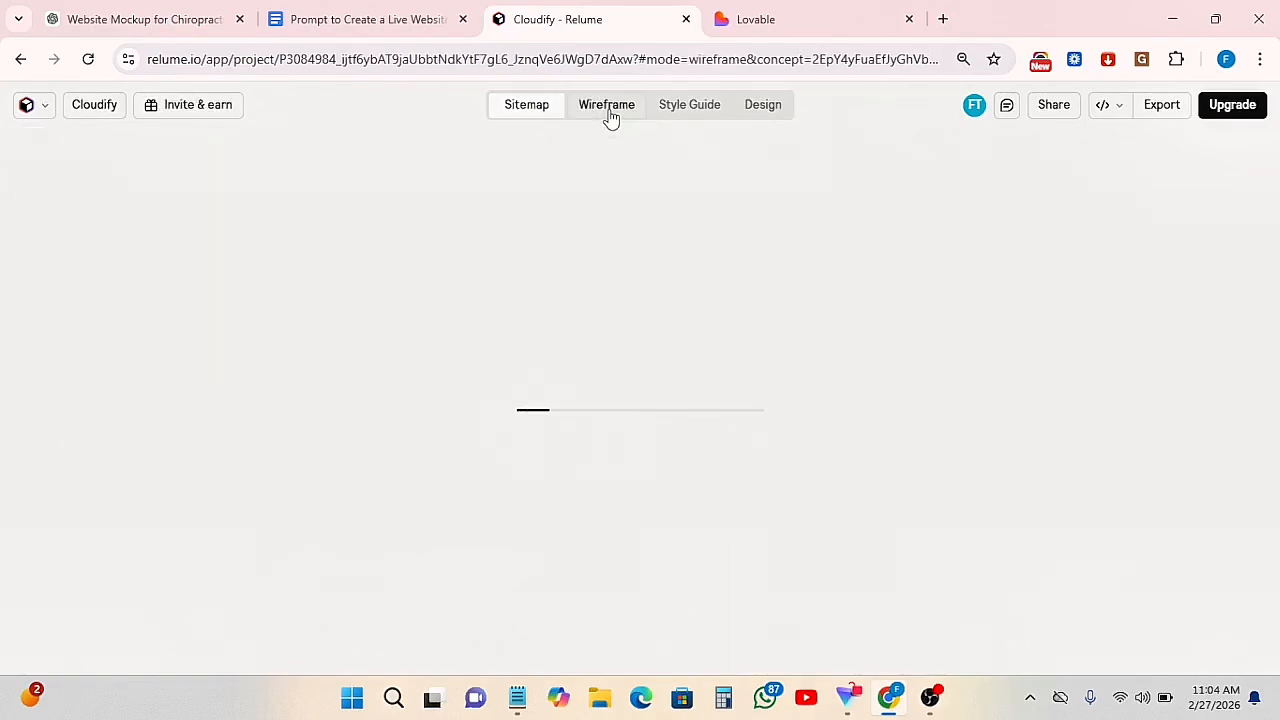
click(690, 108)
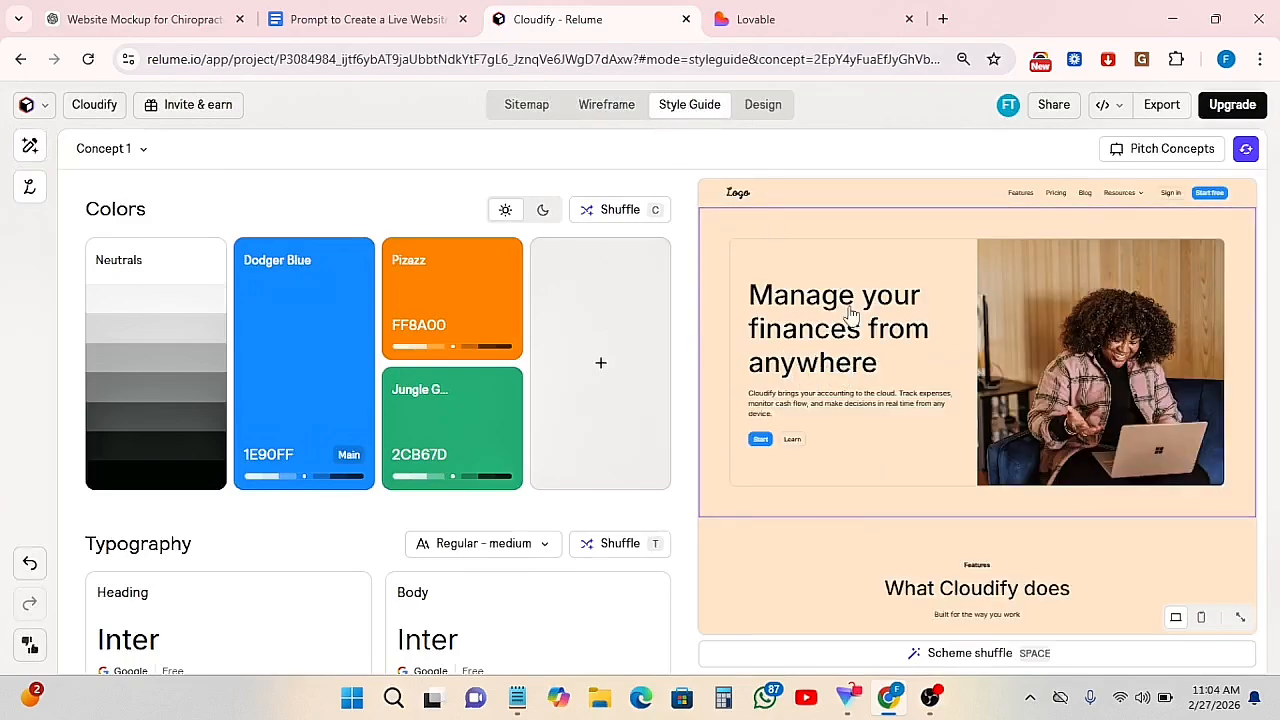
scroll(860, 390, down, 10)
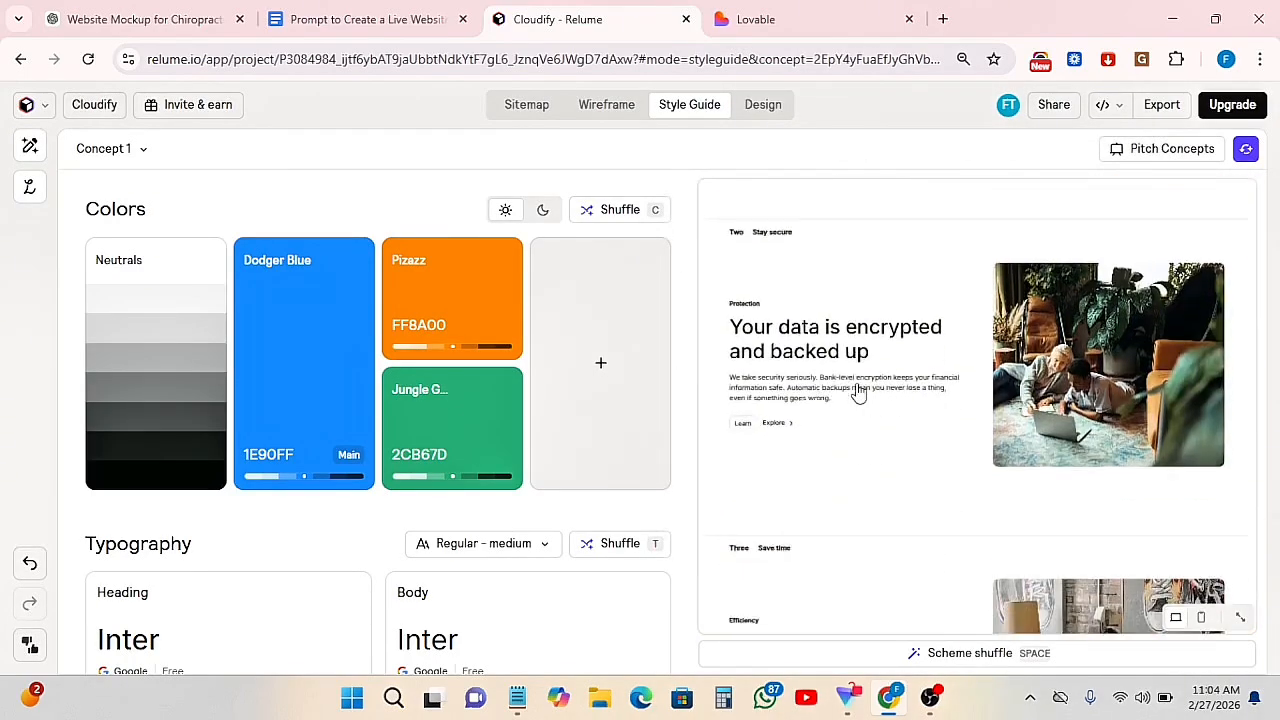
scroll(835, 435, up, 5)
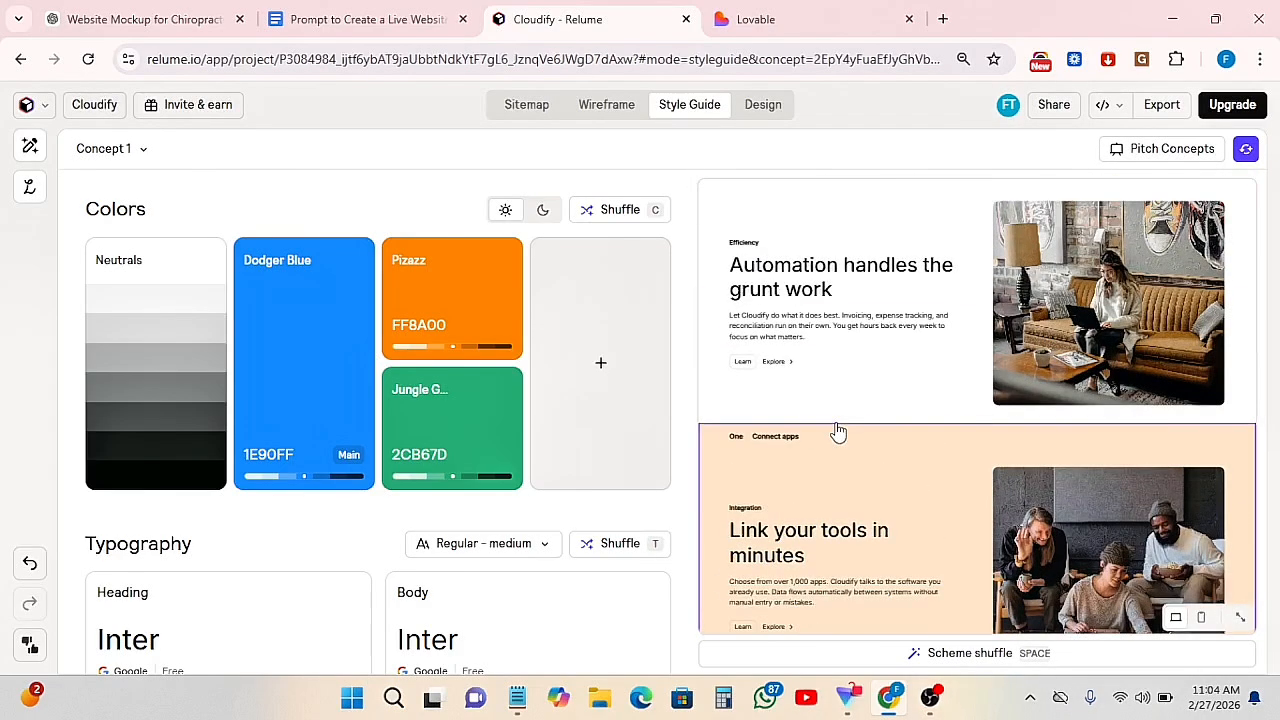
scroll(789, 346, down, 4)
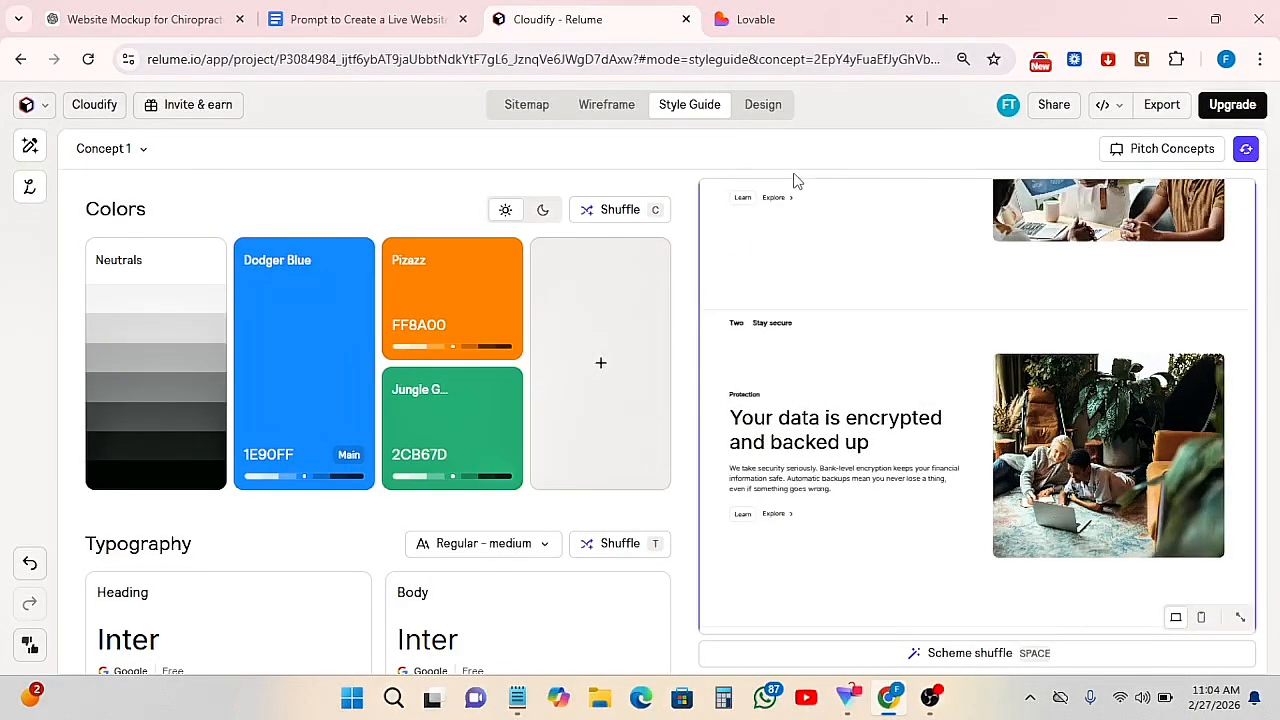
click(766, 108)
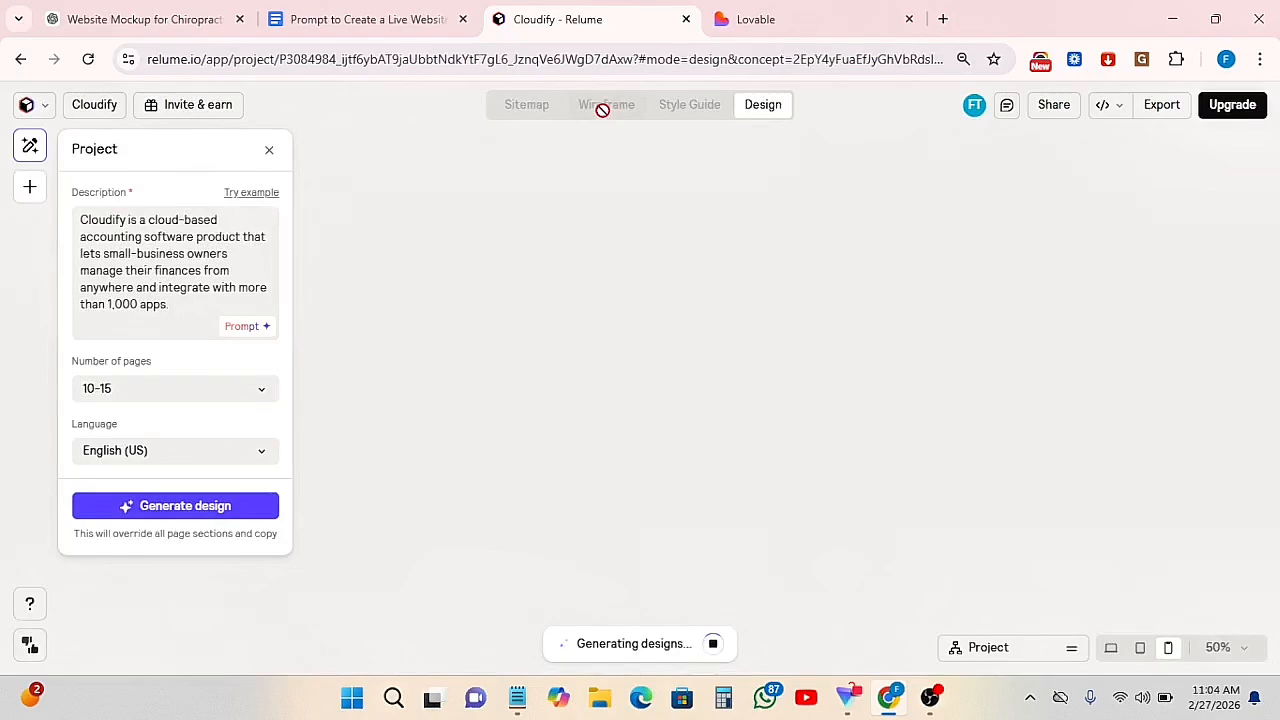
- Show the project's wireframes at 100% browser zoom and dismiss the Explore Section Options tip
click(614, 116)
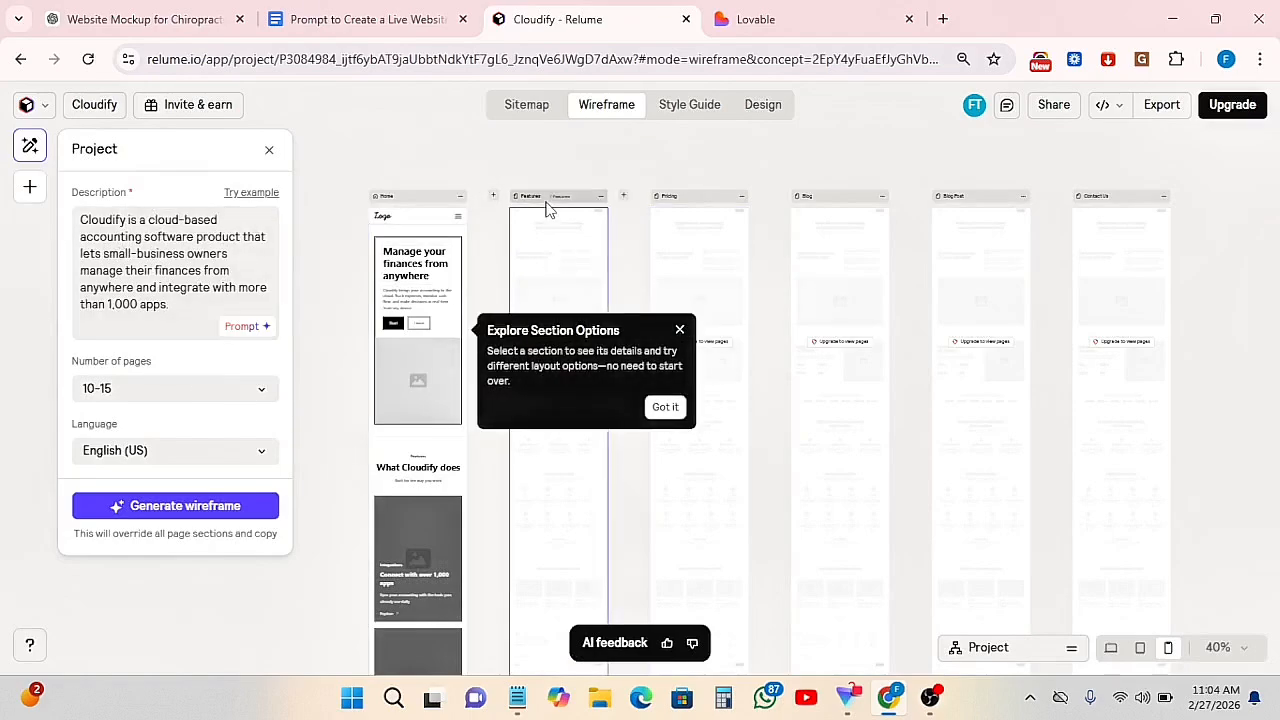
click(1260, 60)
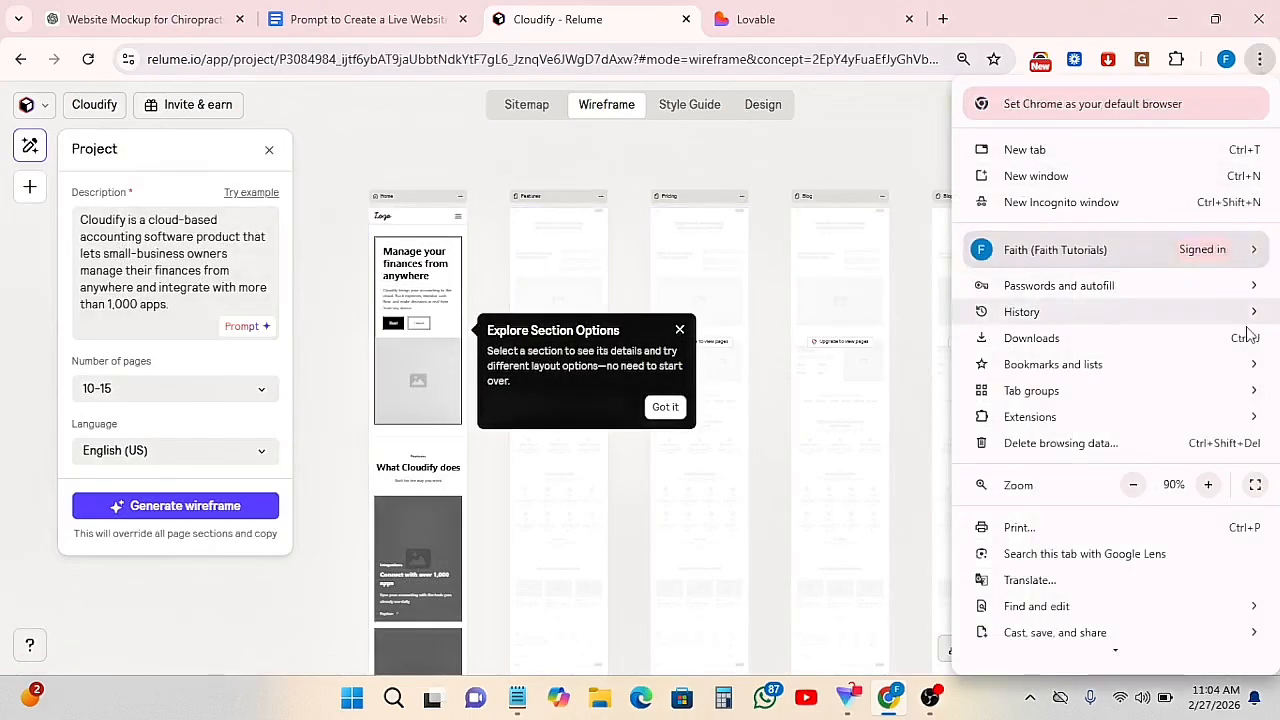
click(1208, 485)
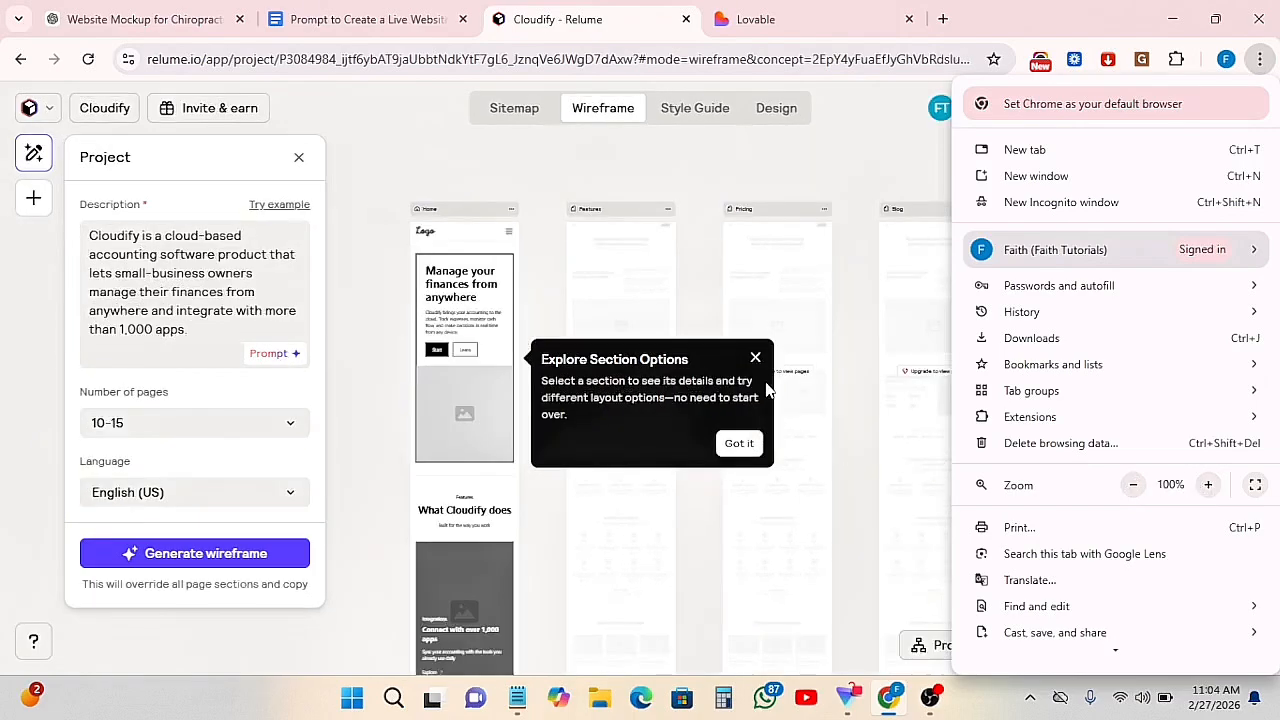
click(756, 358)
scroll(754, 357, down, 1)
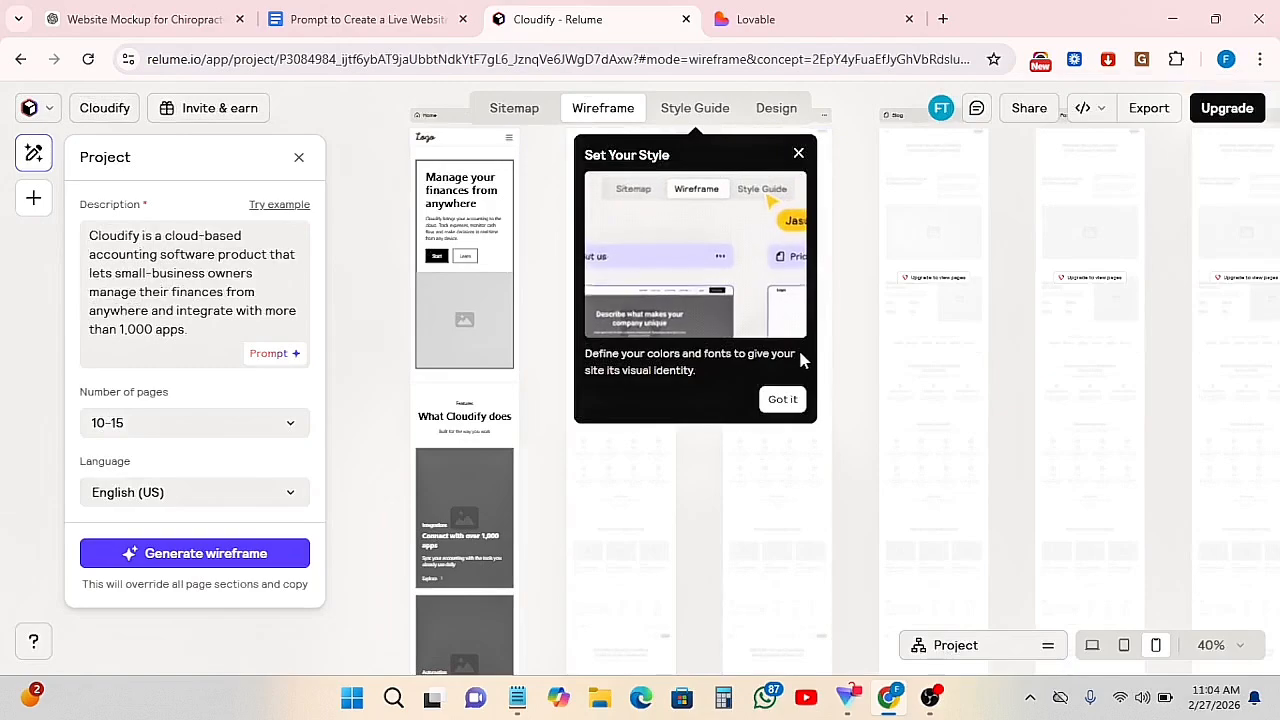
- Dismiss the Set Your Style and Export Your Work tips and look through the Home page wireframe
click(800, 155)
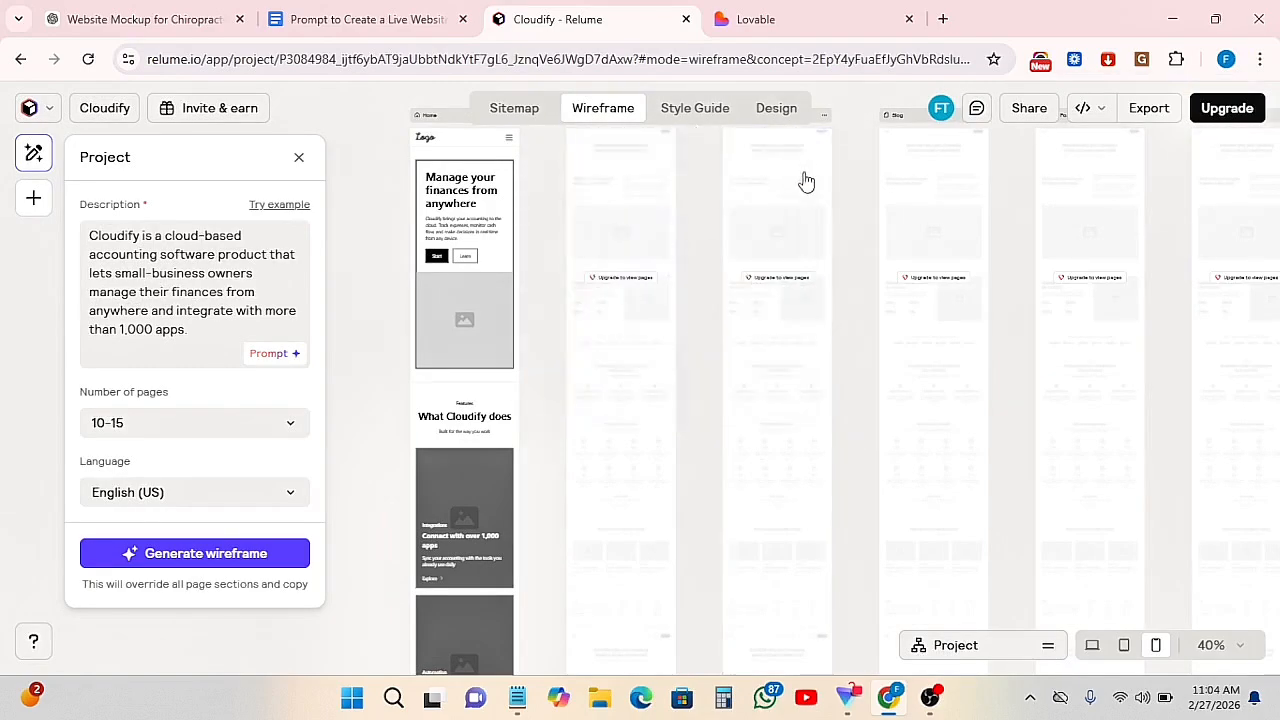
scroll(817, 354, up, 2)
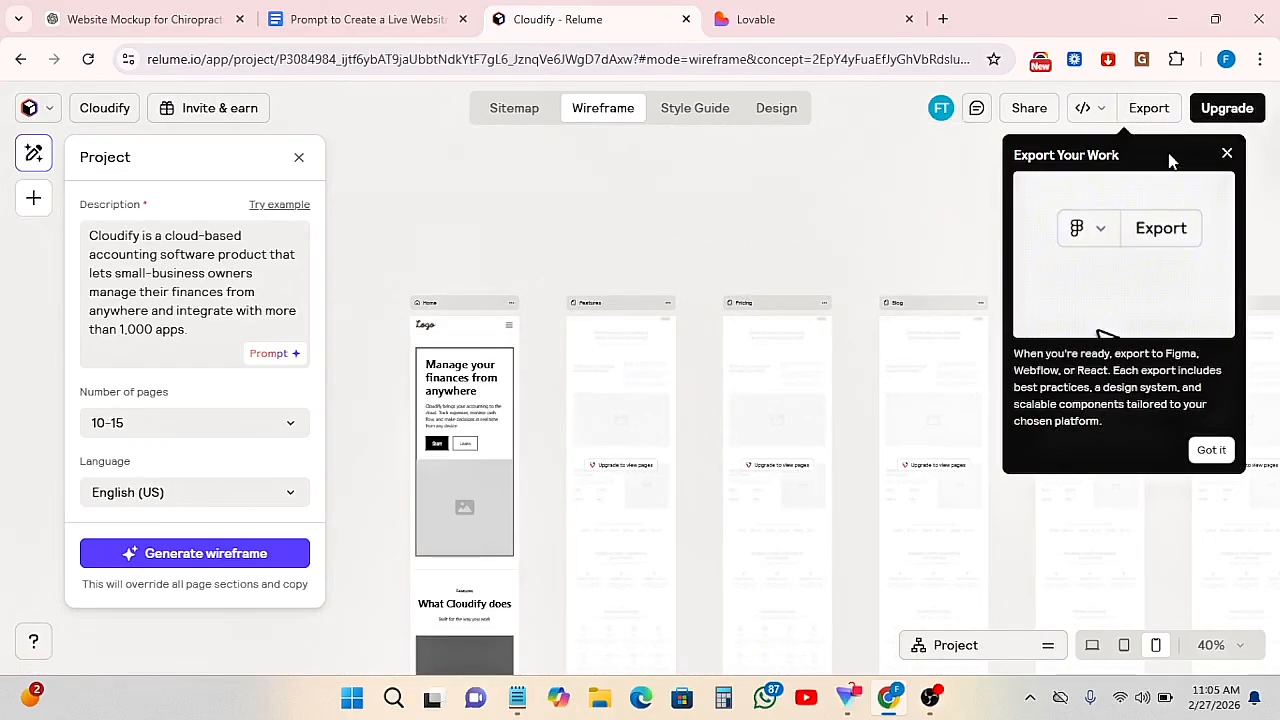
click(1227, 156)
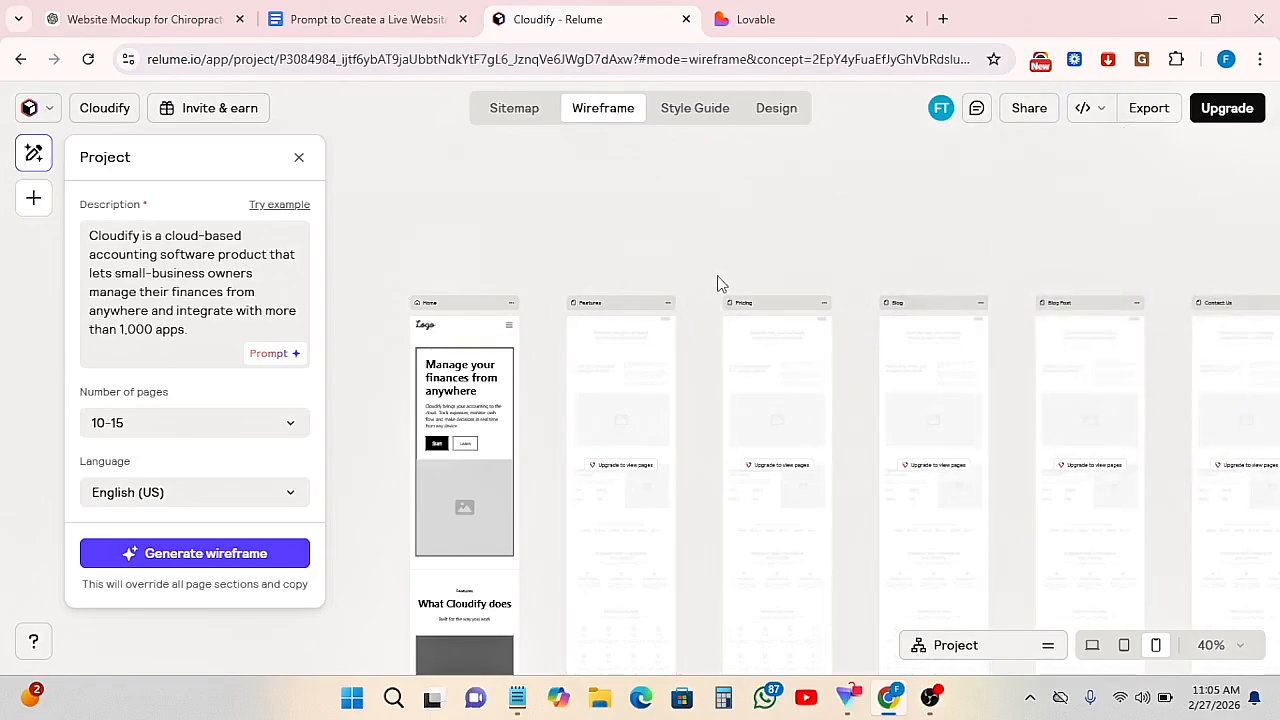
scroll(444, 464, down, 10)
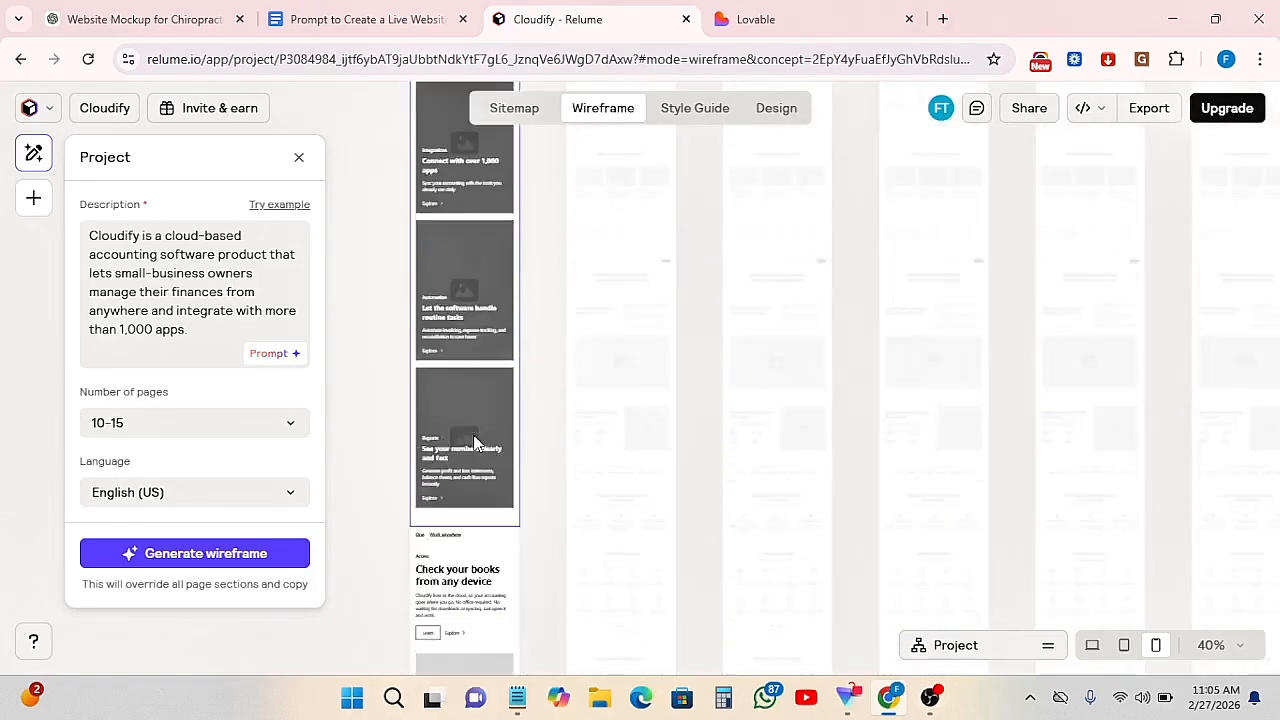
scroll(478, 450, down, 10)
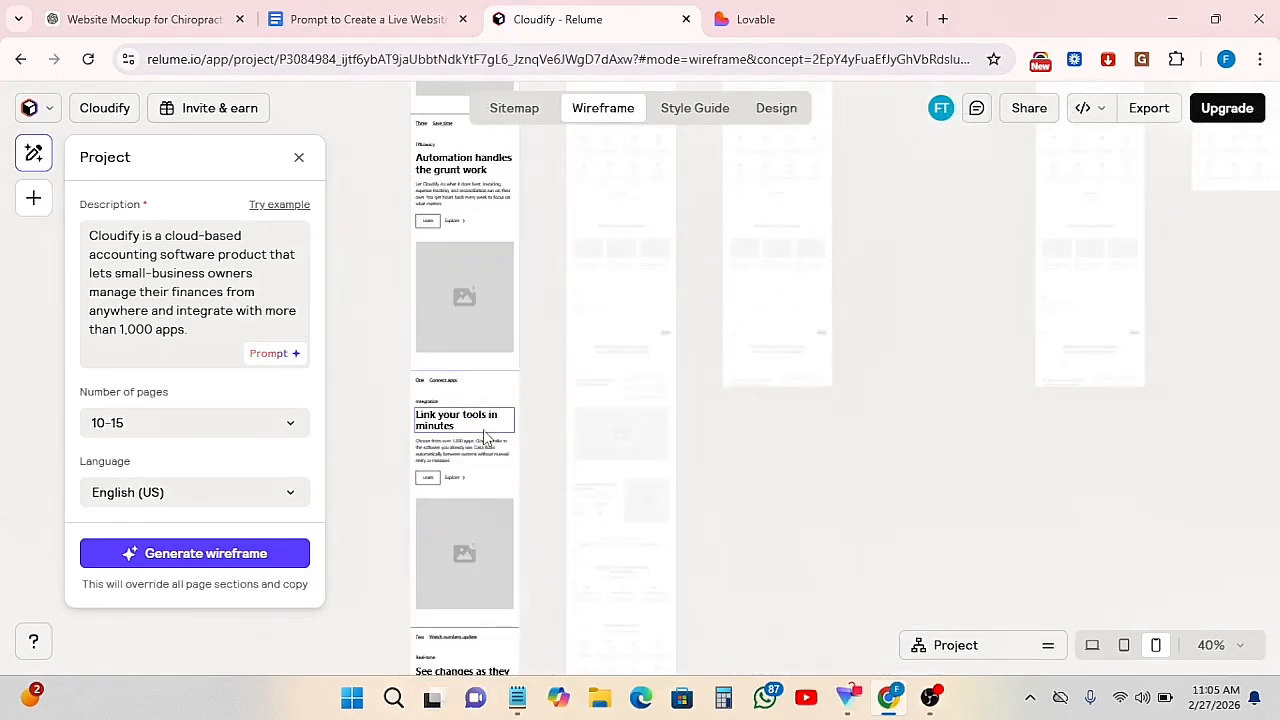
scroll(486, 434, down, 3)
scroll(486, 434, up, 10)
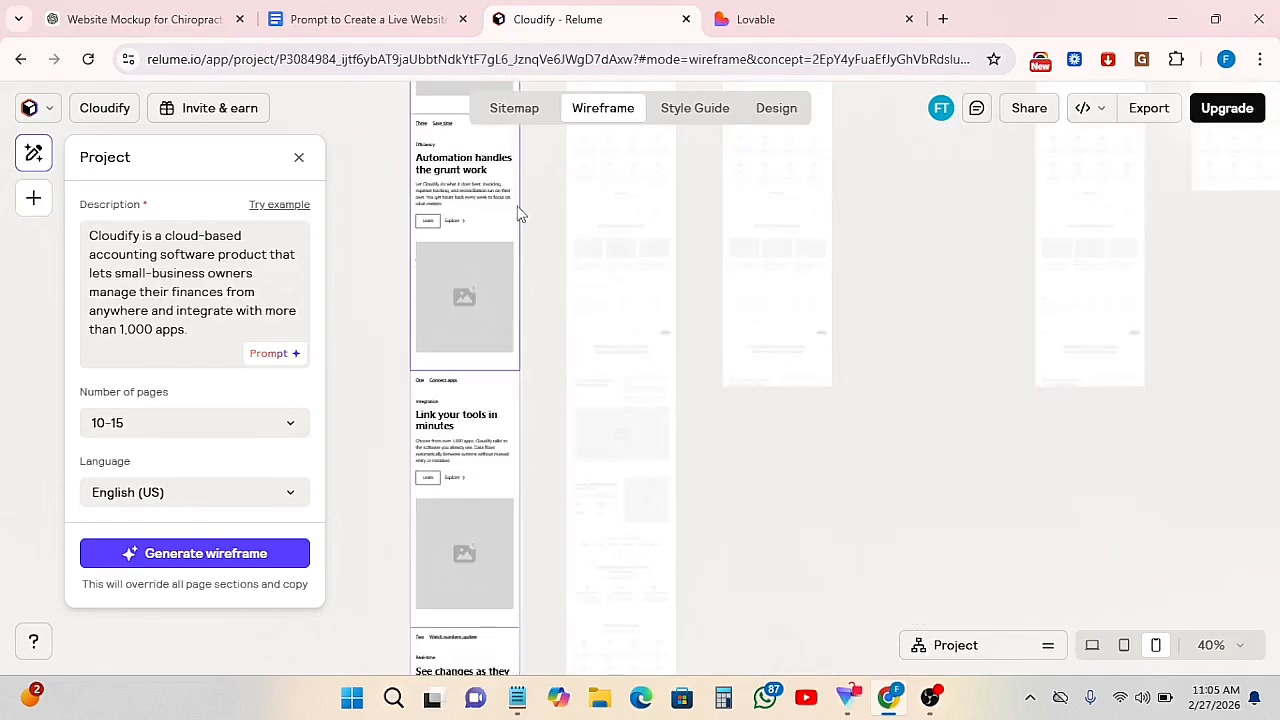
- Browse the section categories that can be added to the wireframe and review the available CTA section layouts
click(33, 197)
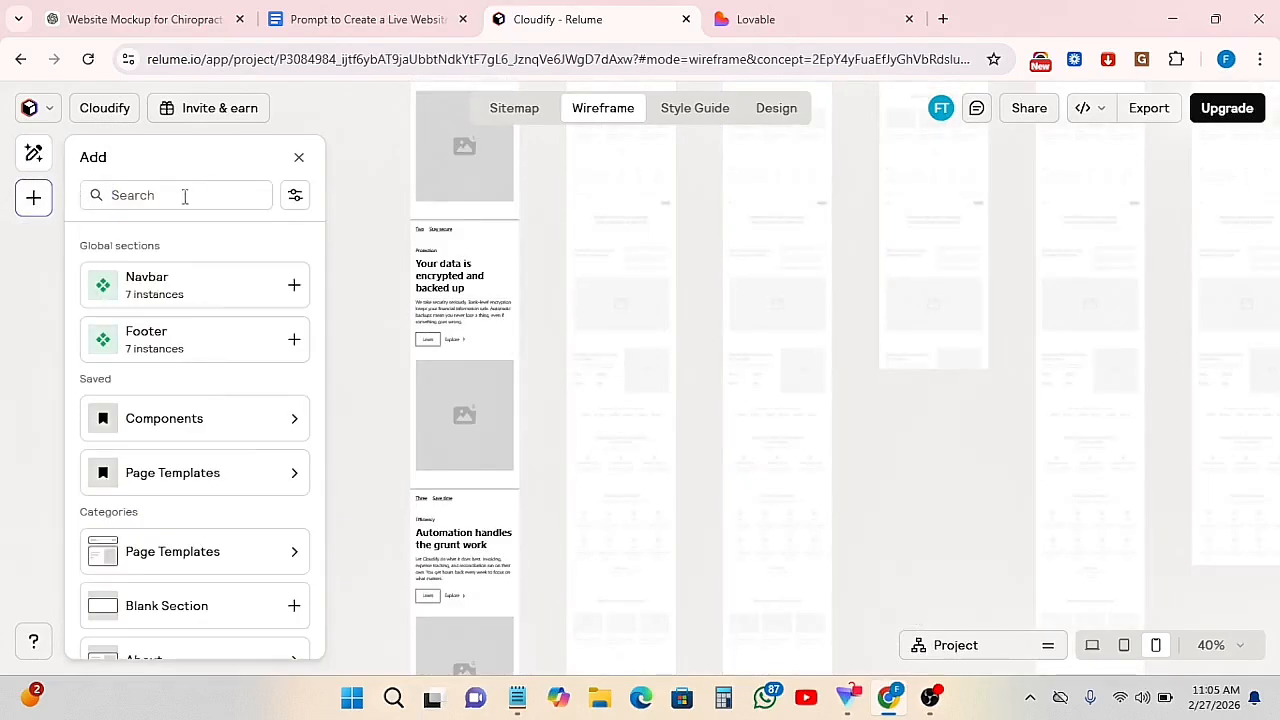
scroll(437, 256, up, 10)
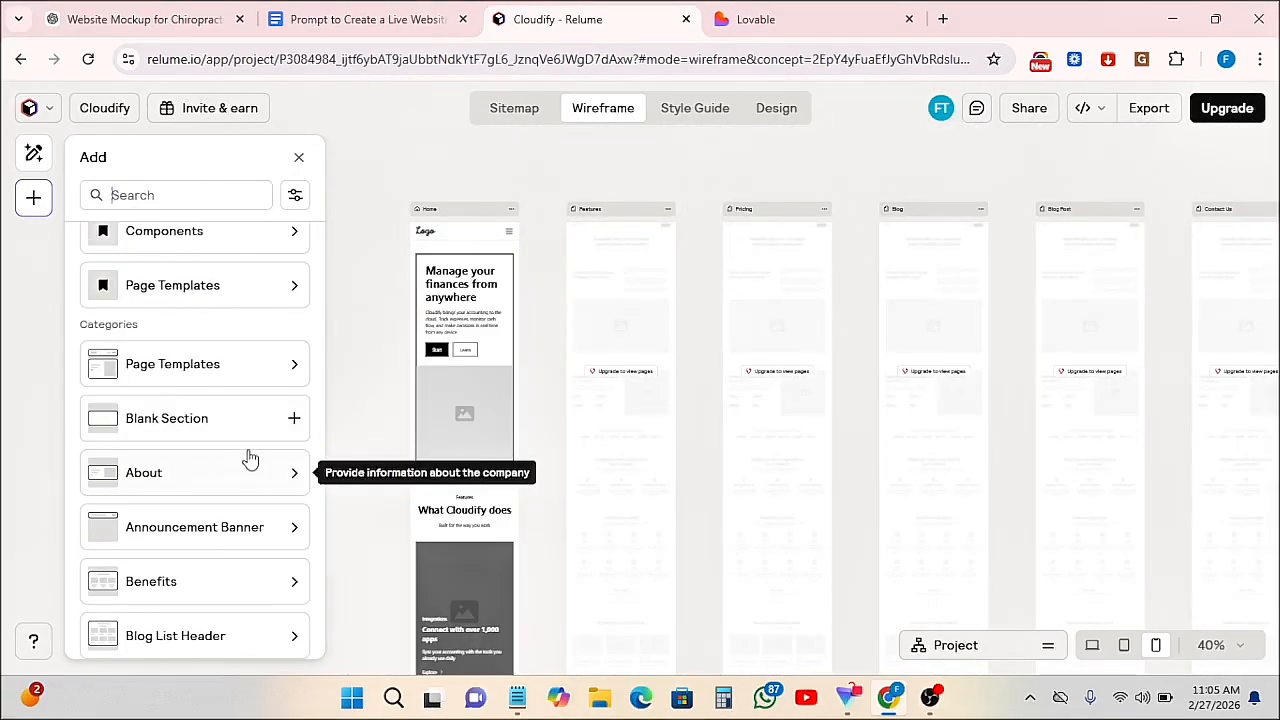
scroll(200, 540, down, 1)
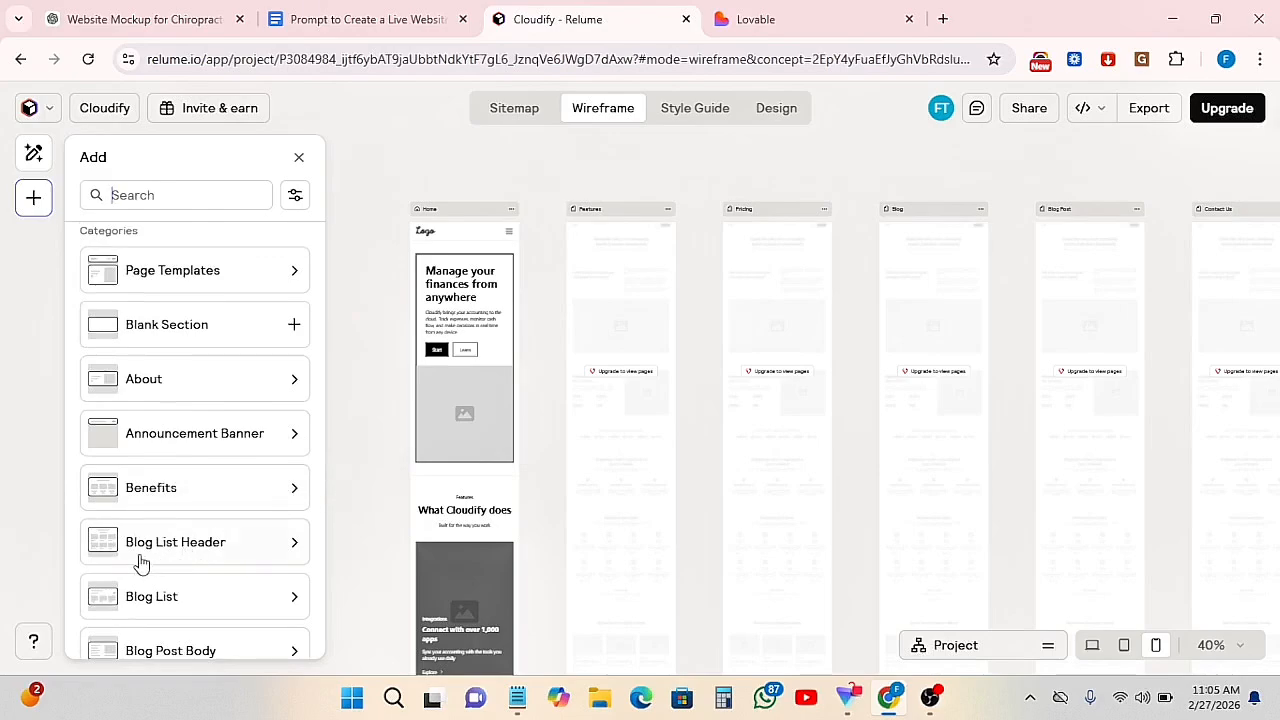
scroll(274, 551, down, 3)
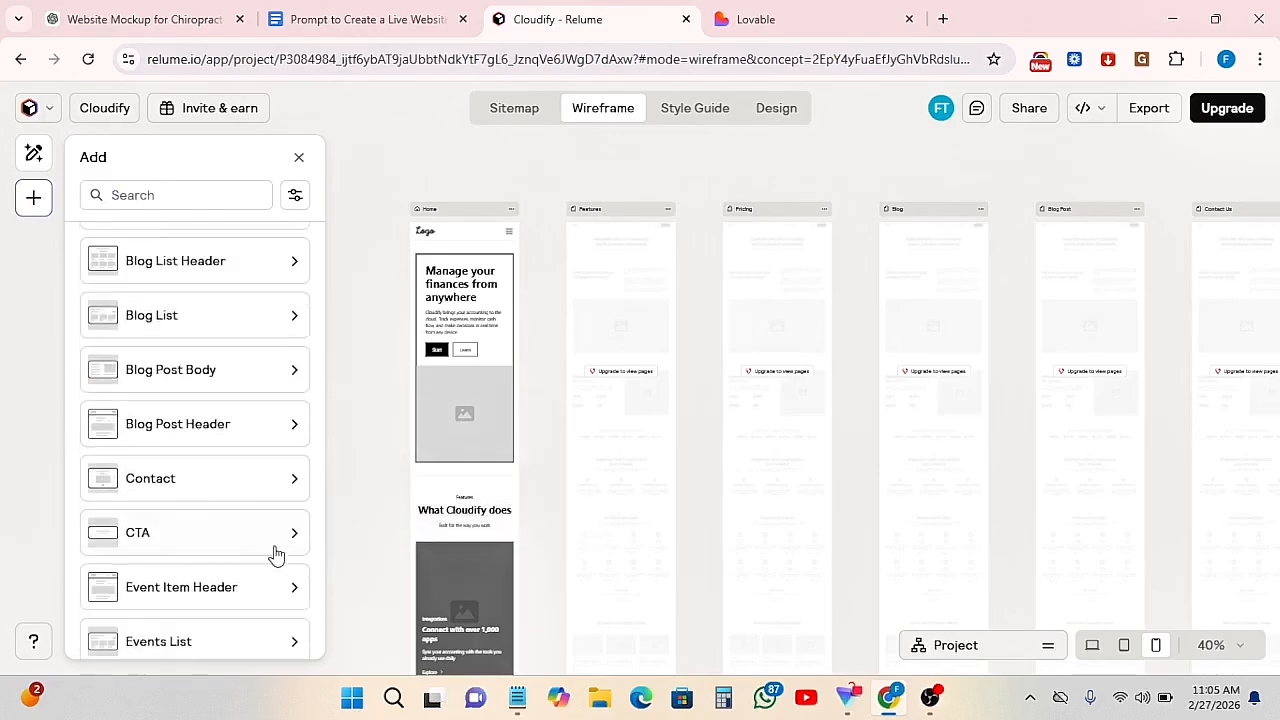
click(297, 534)
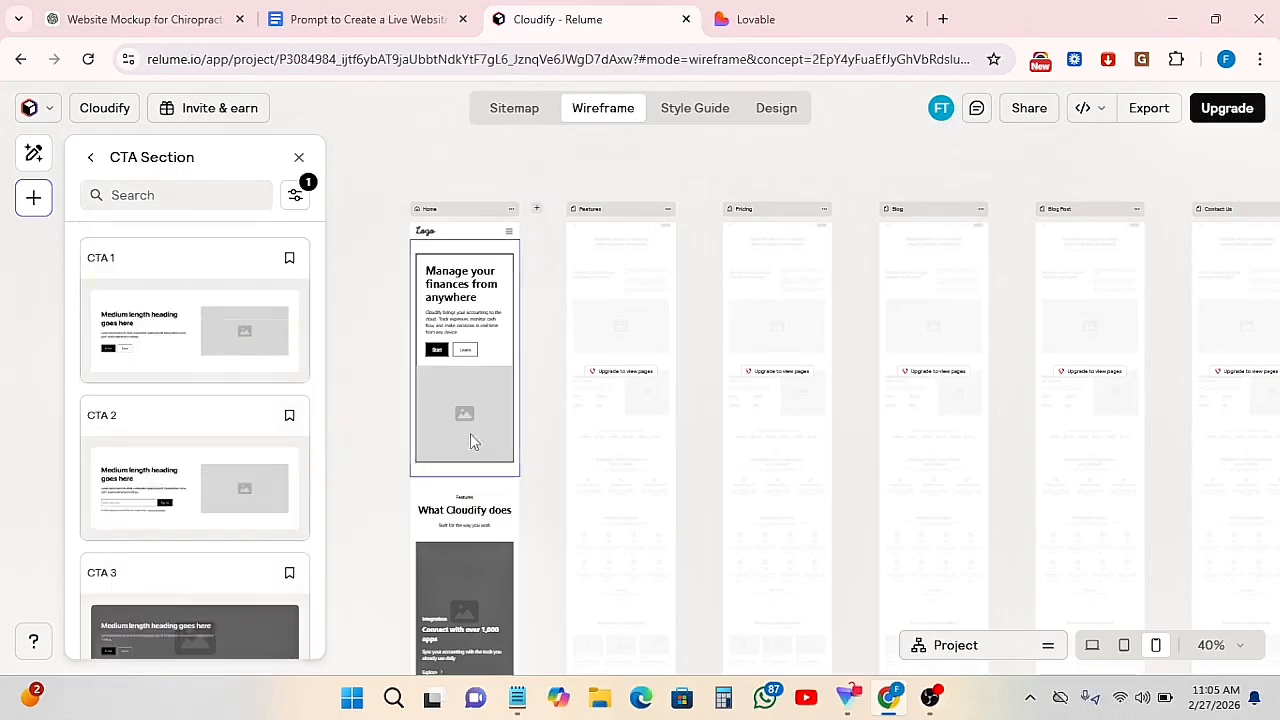
scroll(480, 565, down, 1)
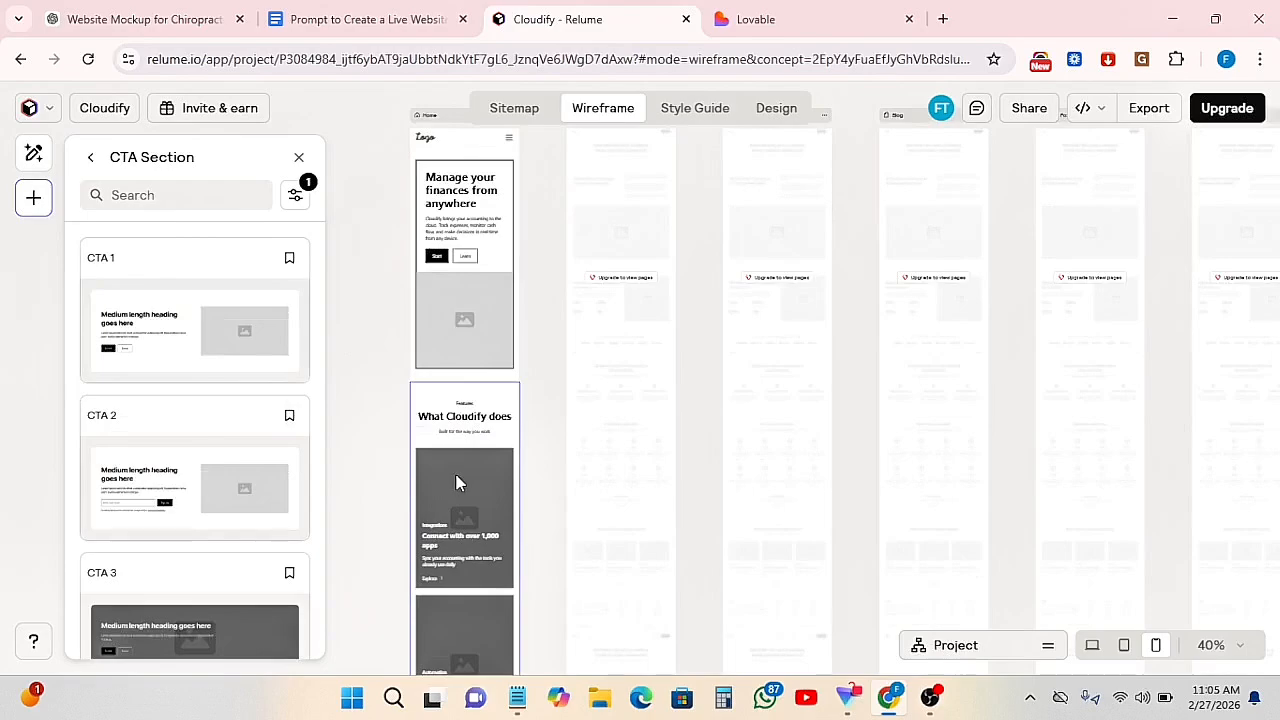
scroll(209, 511, down, 5)
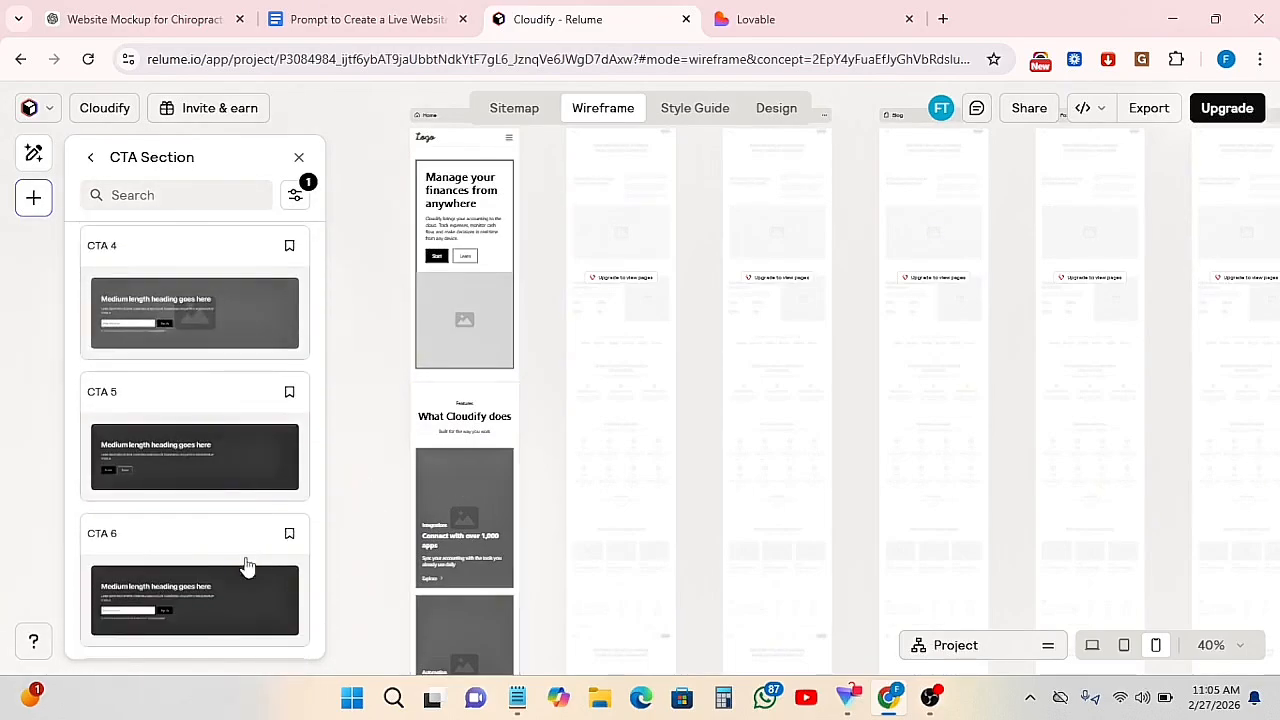
scroll(218, 528, up, 5)
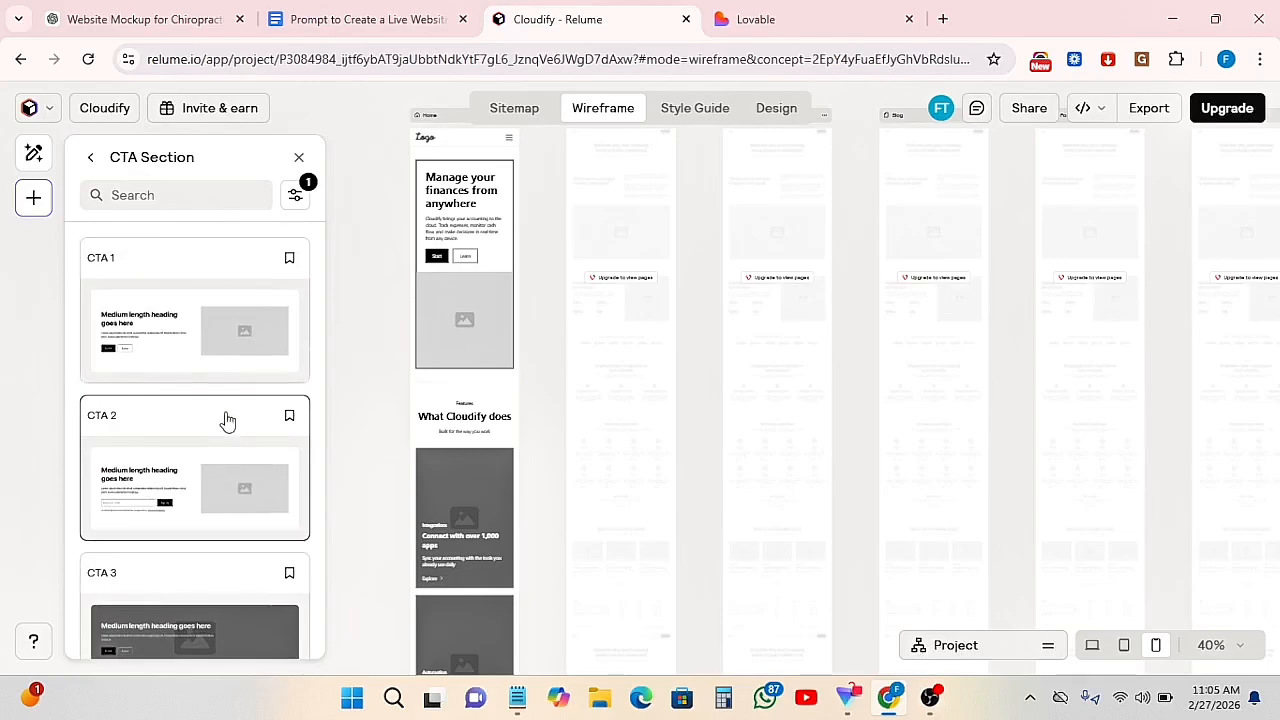
click(91, 160)
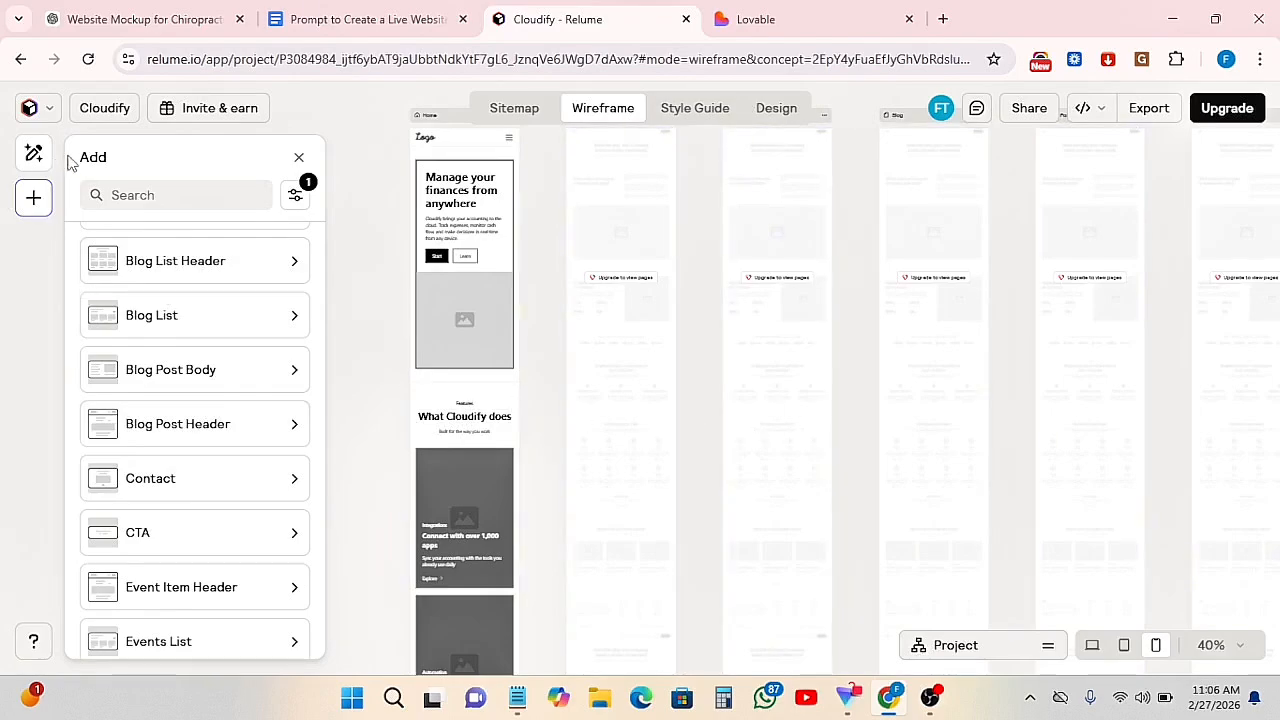
- Add a global Navbar section and a global Footer section at the end of the Home page wireframe
click(35, 158)
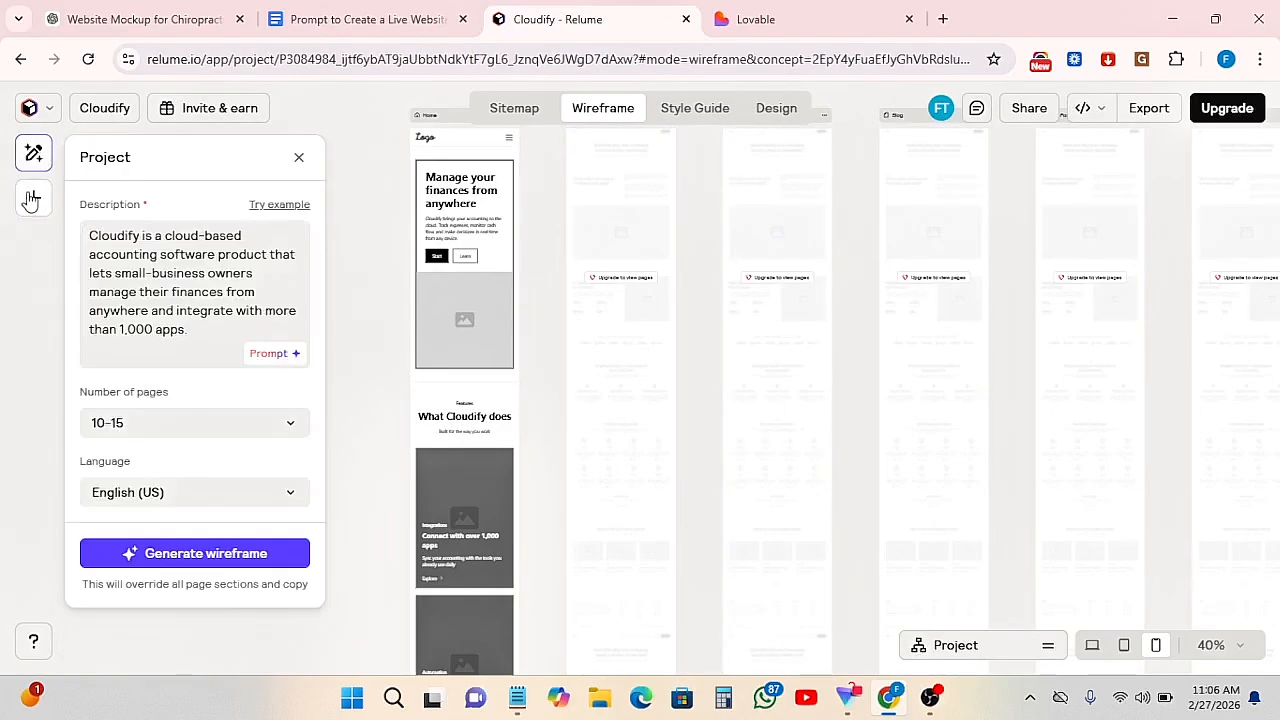
click(33, 199)
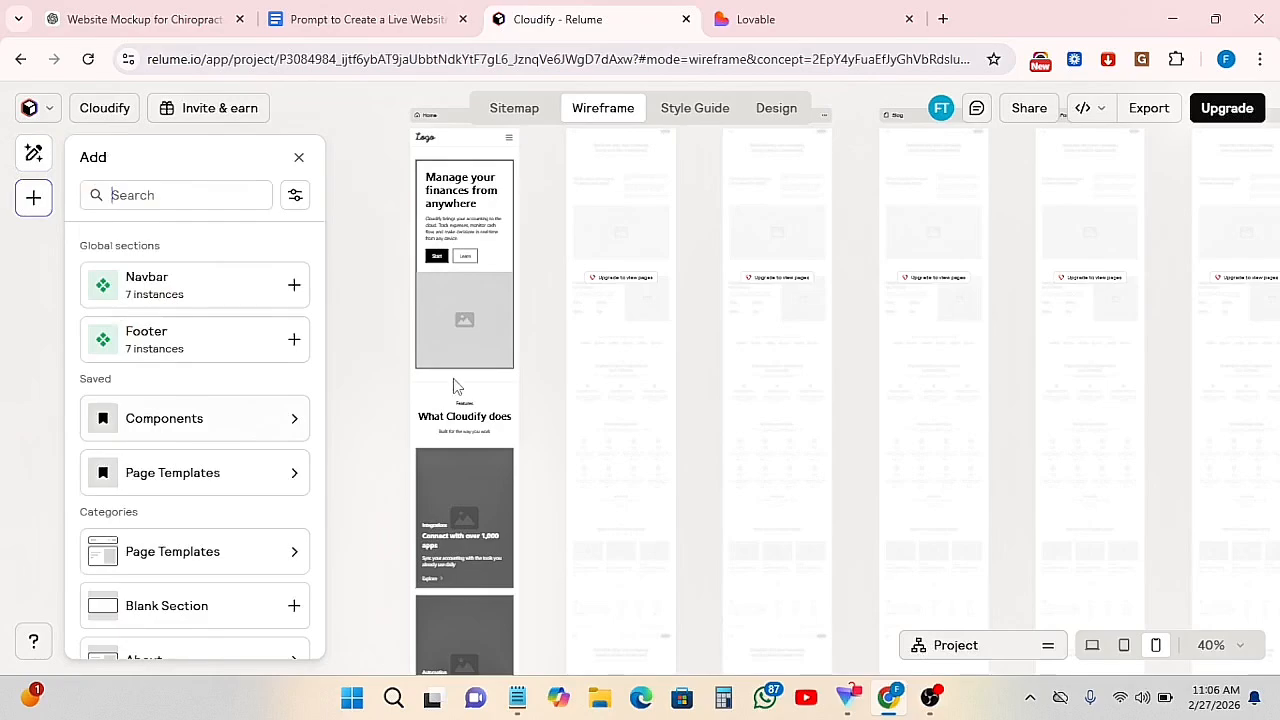
click(103, 286)
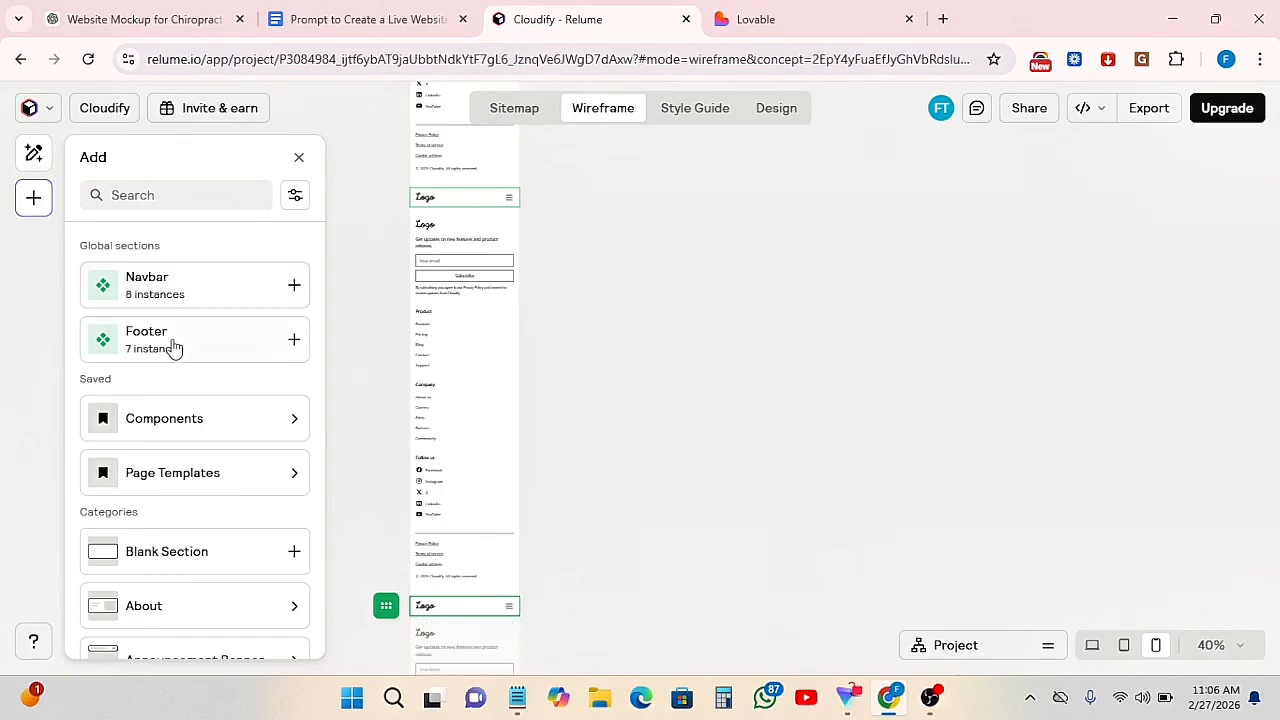
click(108, 342)
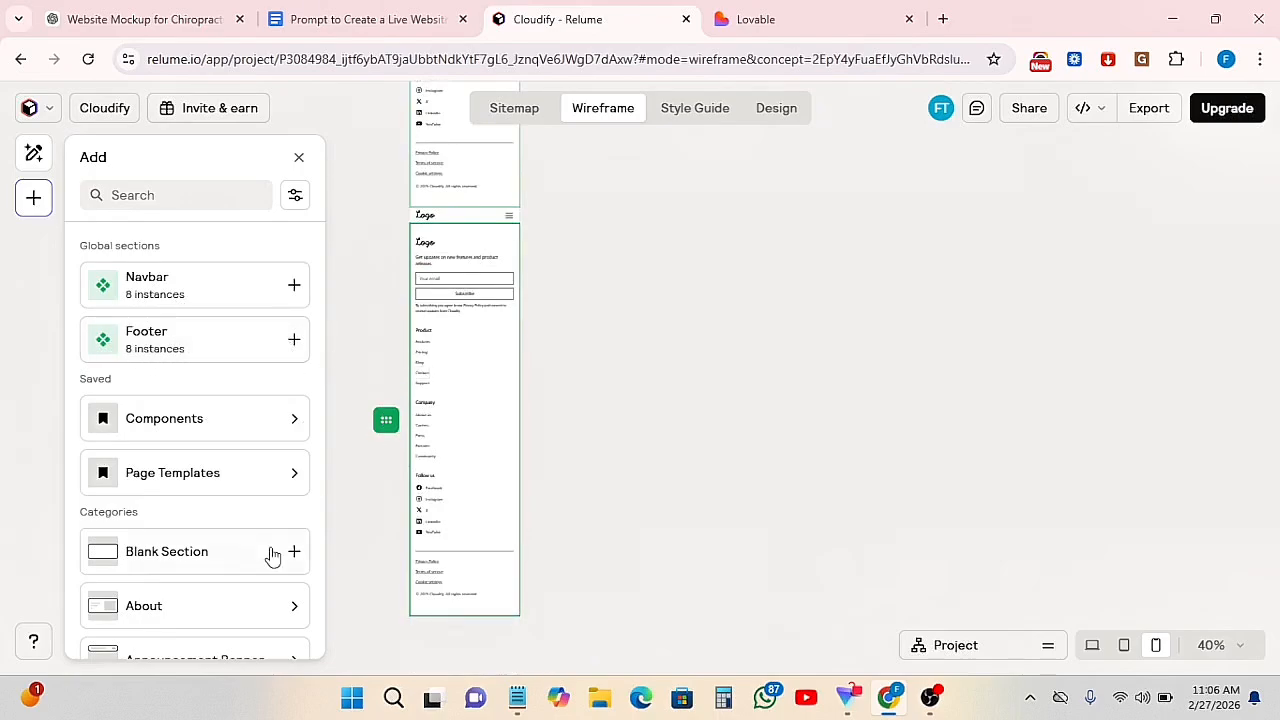
scroll(475, 460, up, 10)
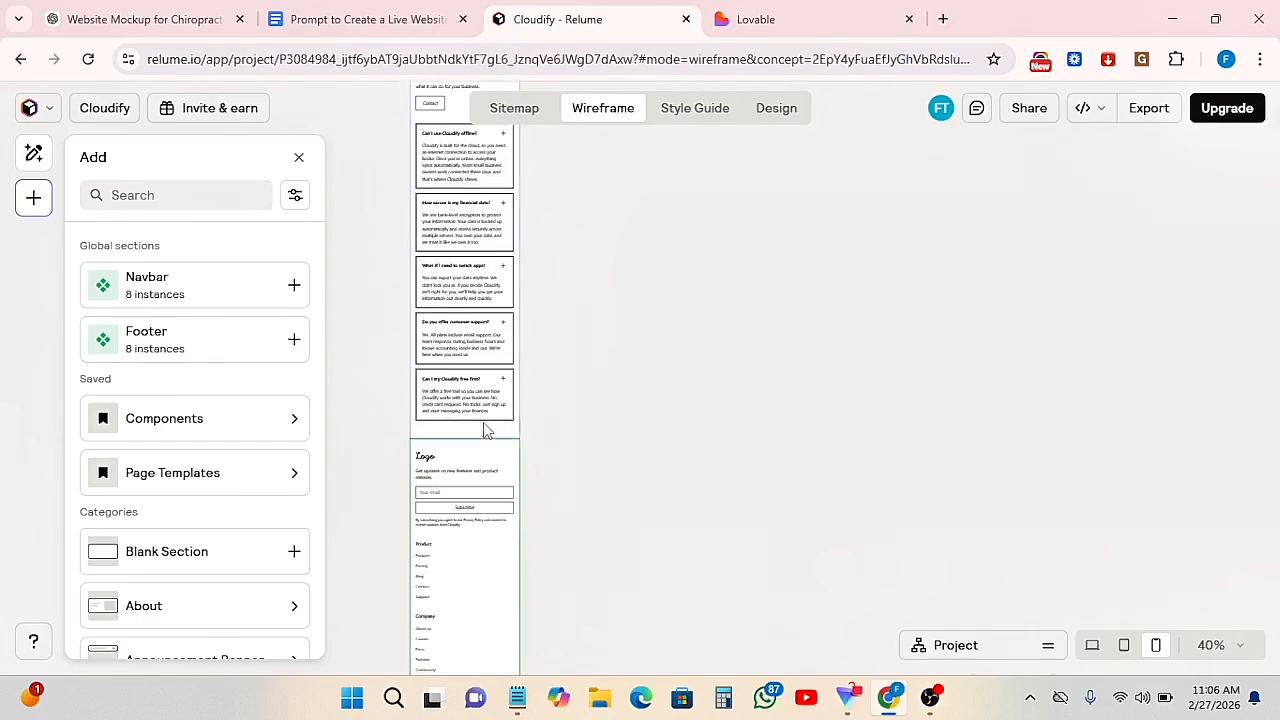
scroll(511, 310, up, 3)
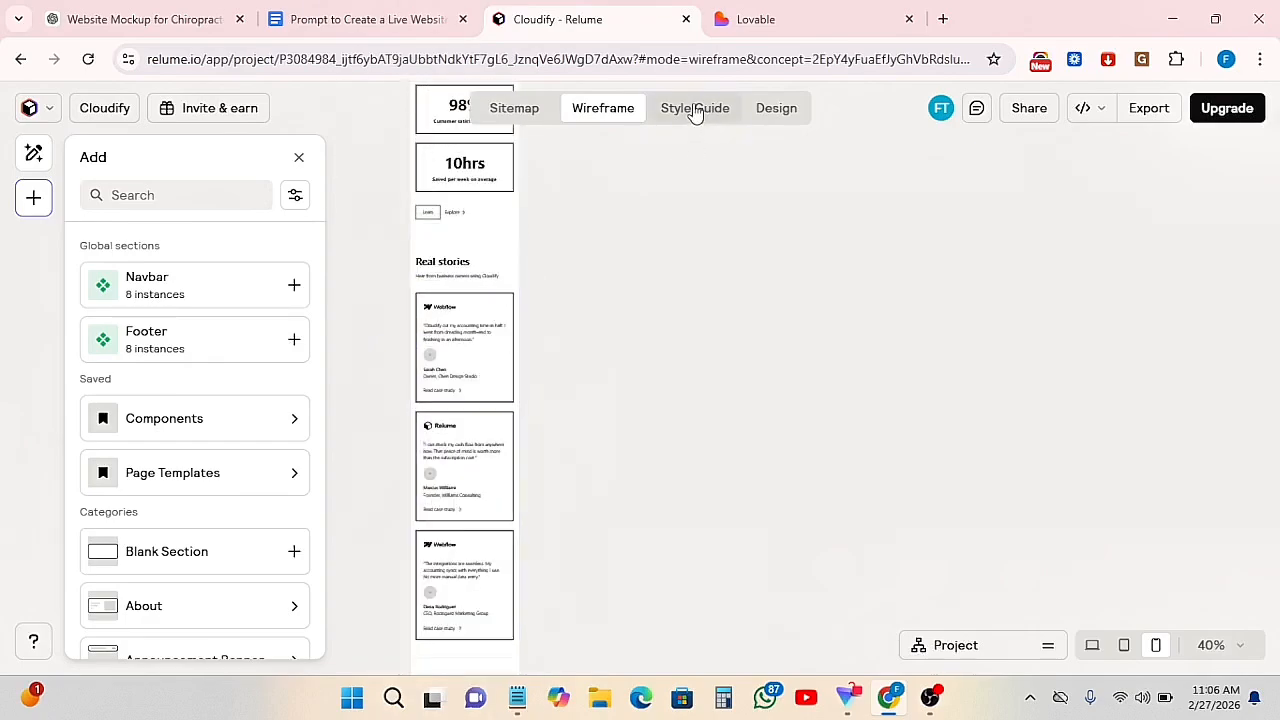
- Review the Style Guide's colors, typography, UI styling and page preview, and look through the available export formats
click(695, 110)
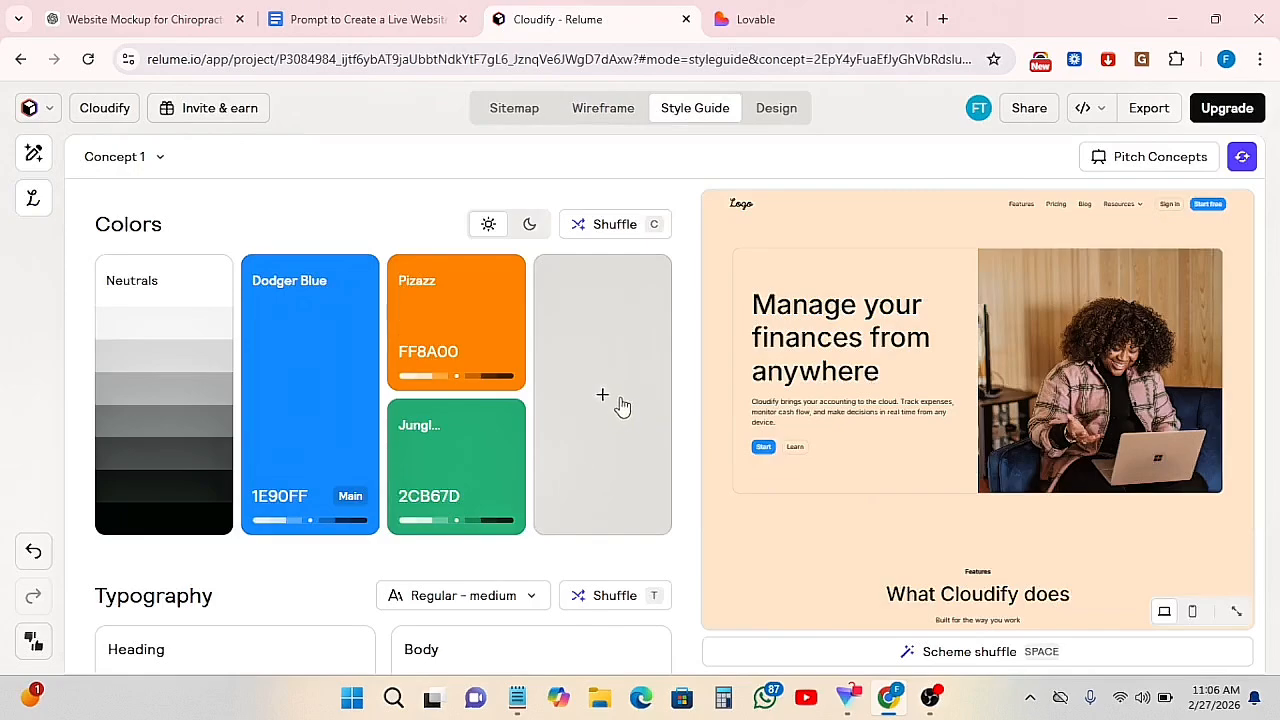
scroll(537, 448, down, 5)
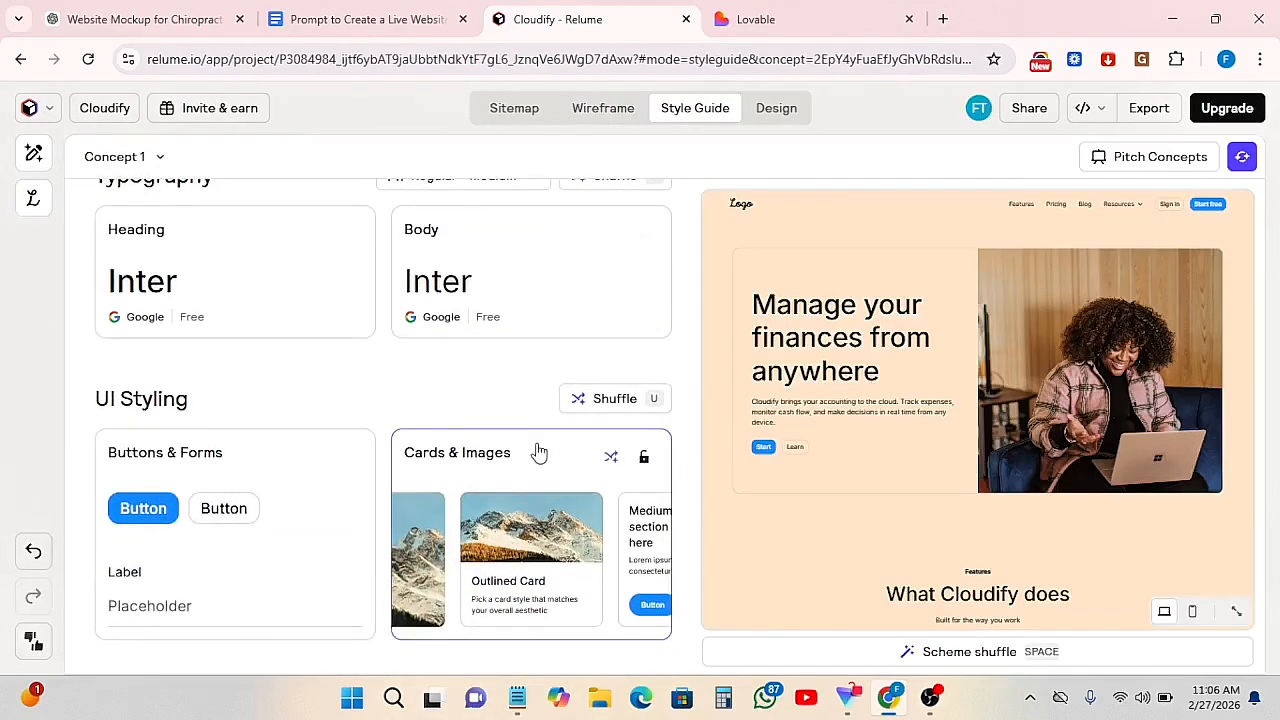
scroll(537, 448, up, 2)
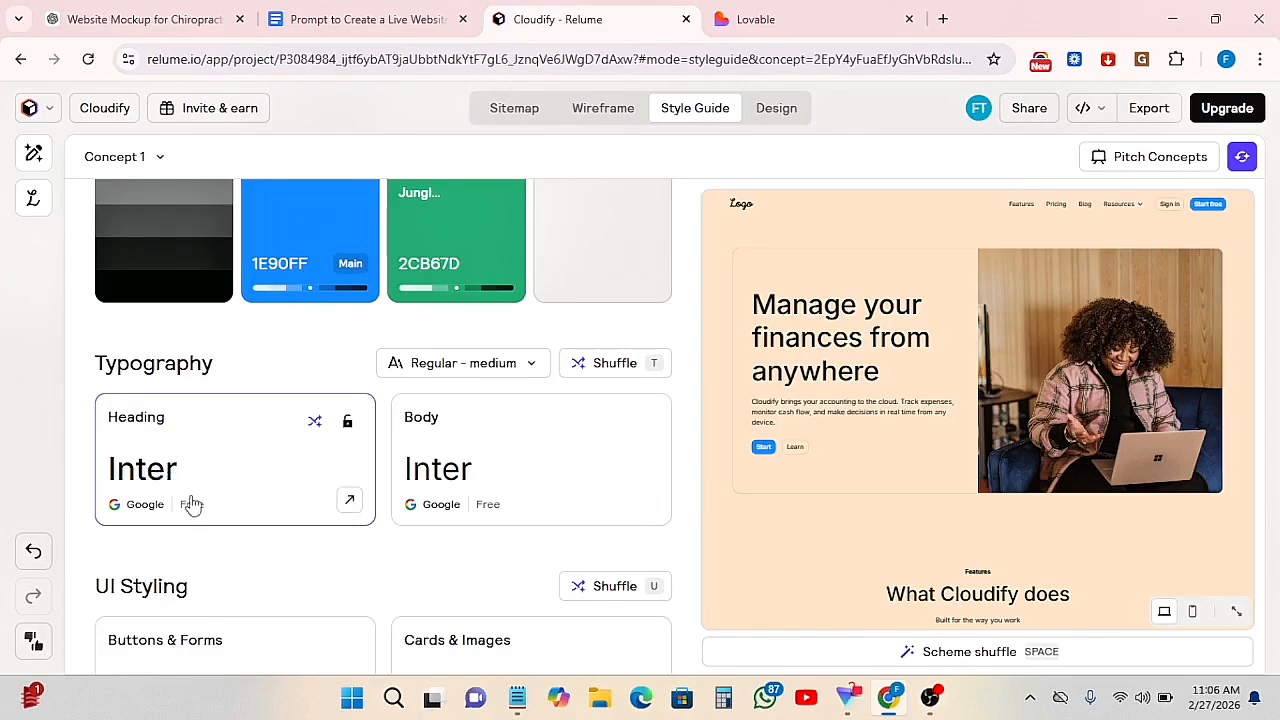
scroll(200, 508, down, 2)
scroll(206, 509, up, 4)
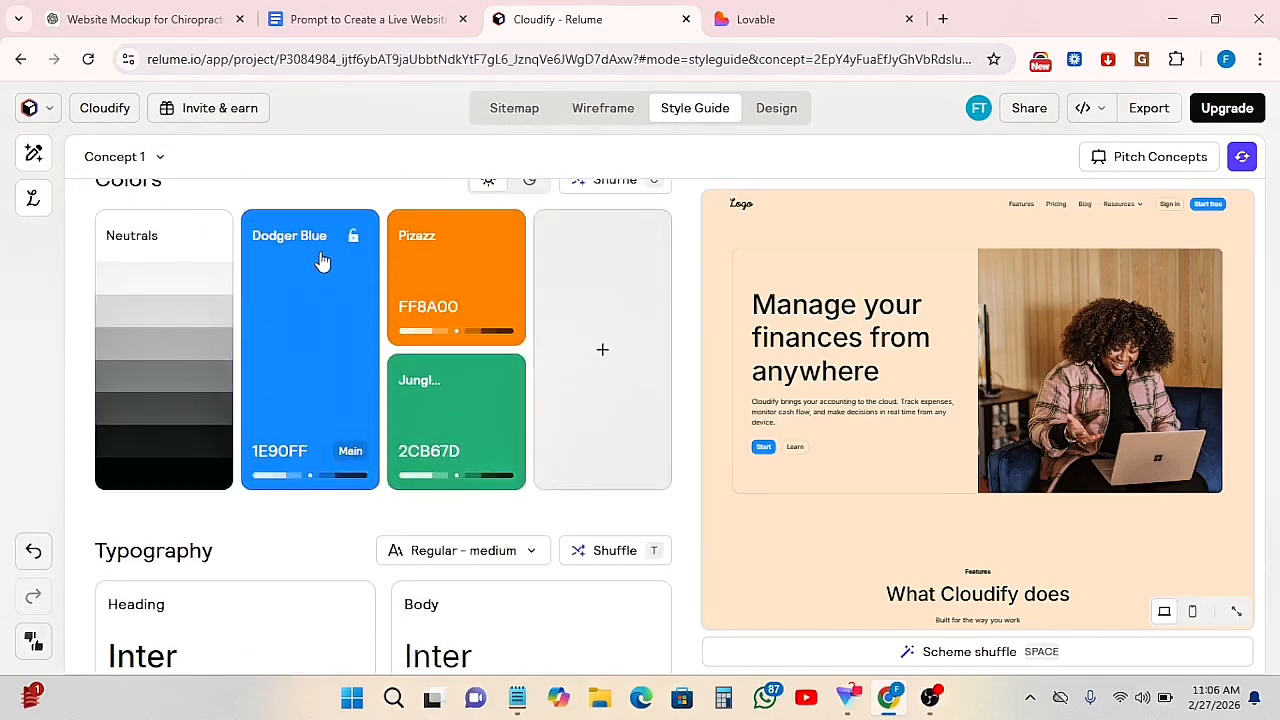
scroll(809, 480, down, 10)
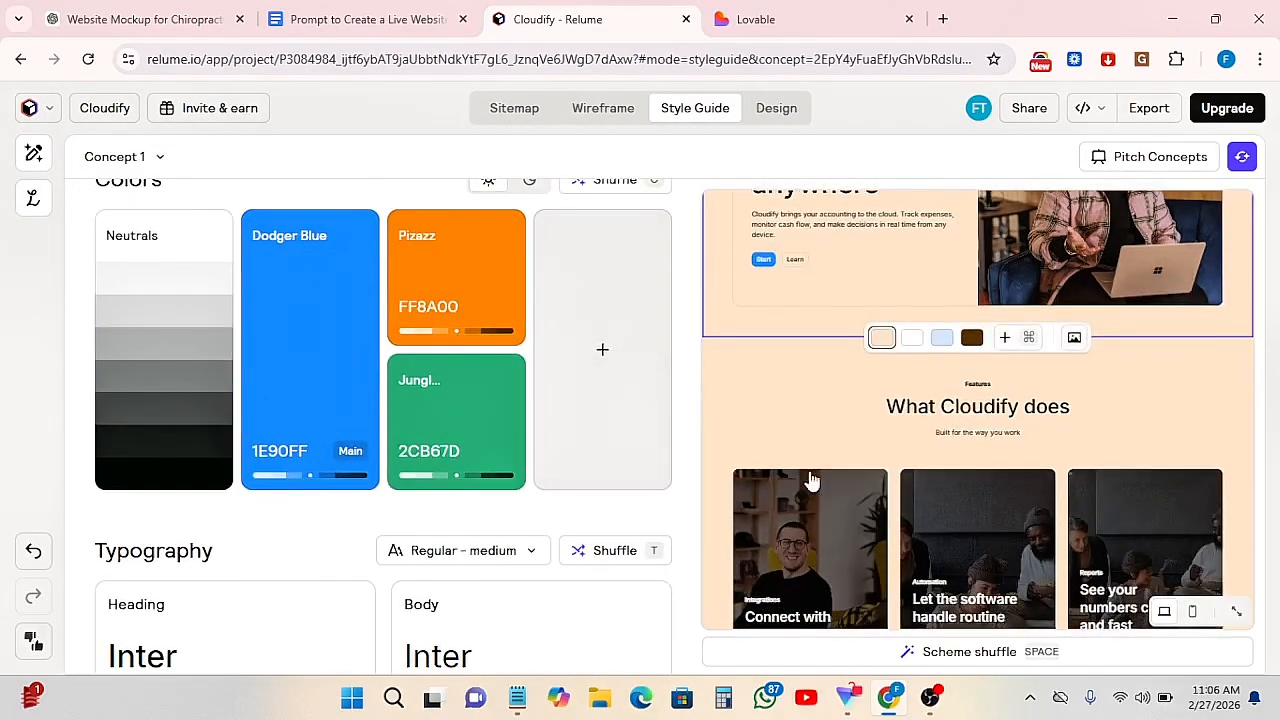
scroll(970, 440, up, 3)
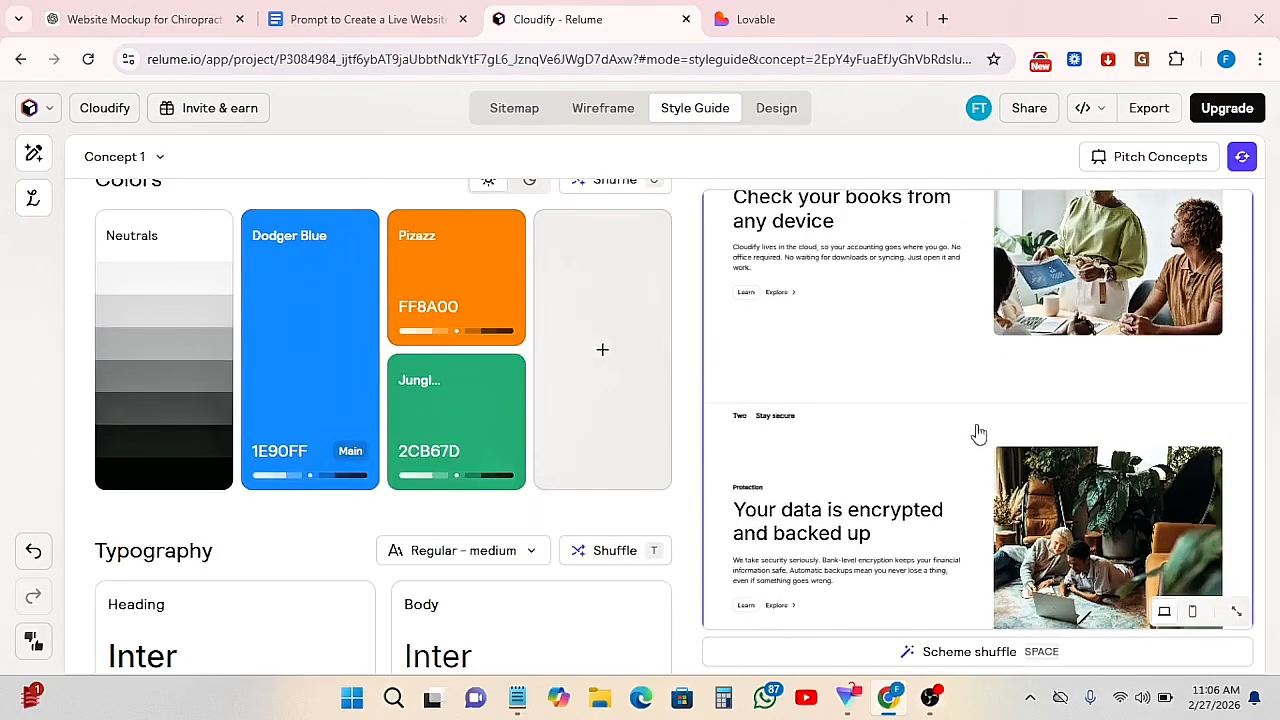
scroll(965, 445, down, 4)
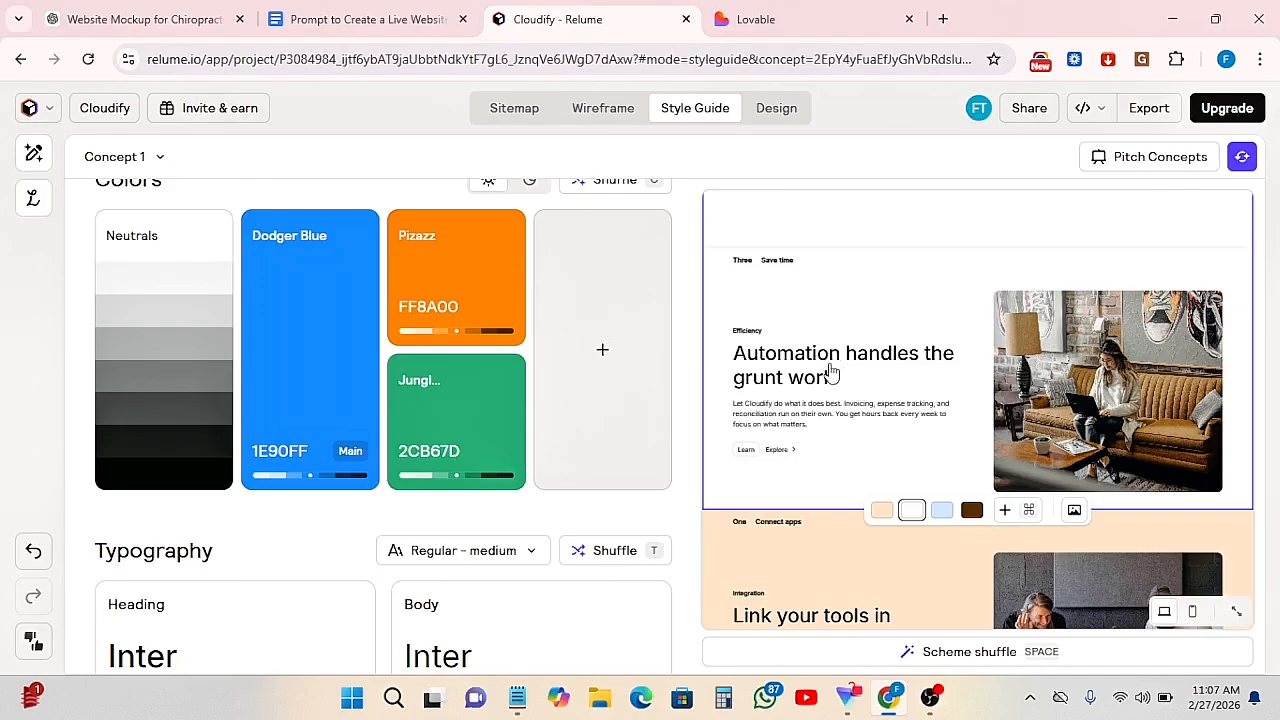
scroll(926, 363, up, 4)
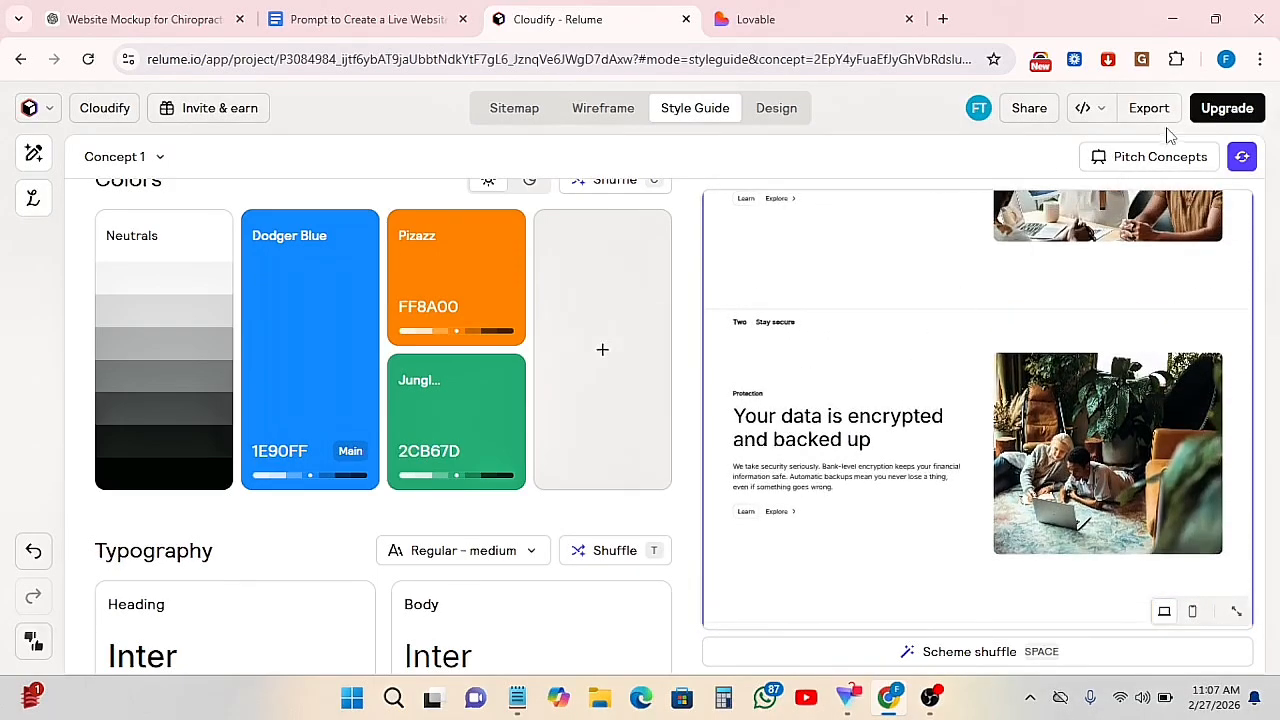
click(1100, 110)
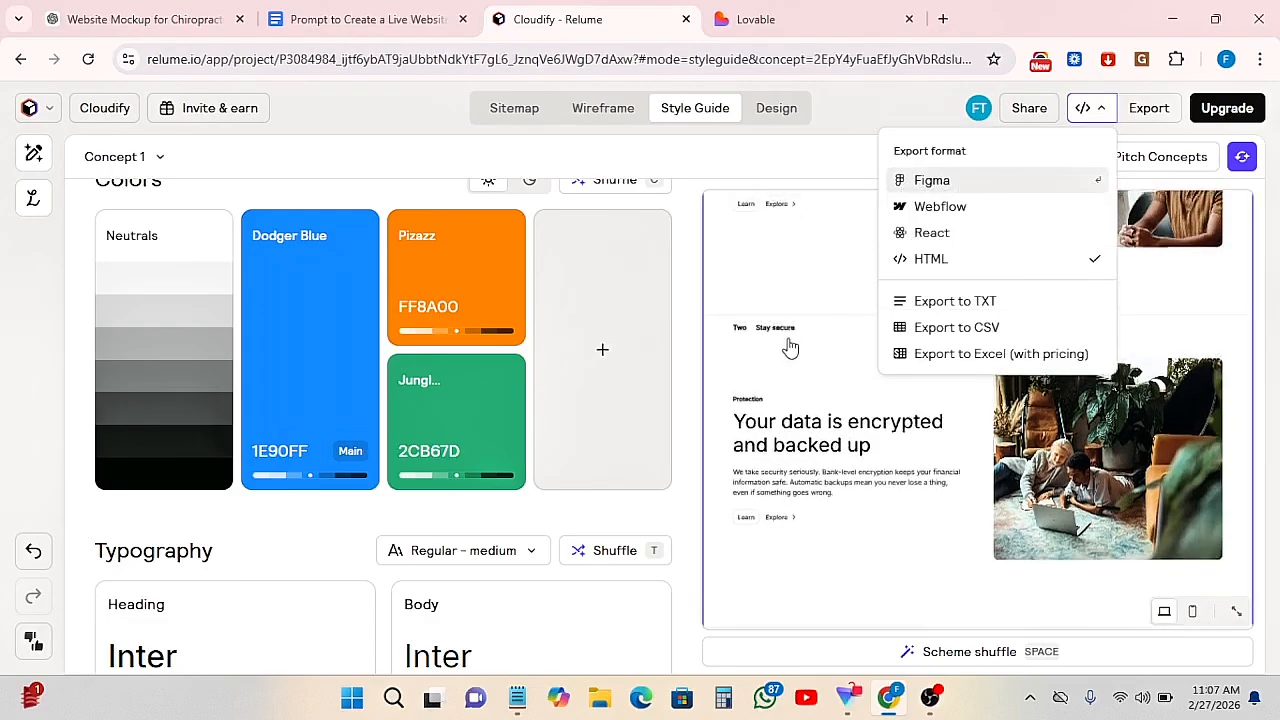
scroll(760, 320, up, 6)
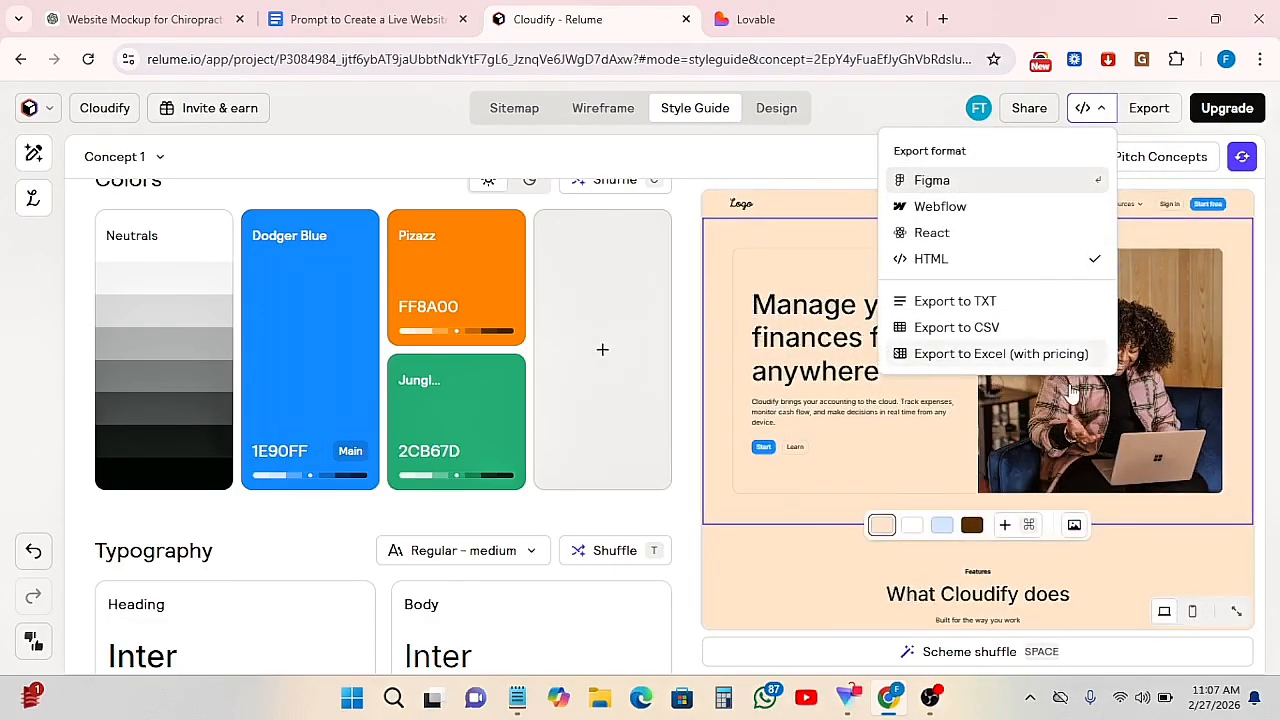
- Return to the project's Design view and set the browser zoom to 90%
click(778, 110)
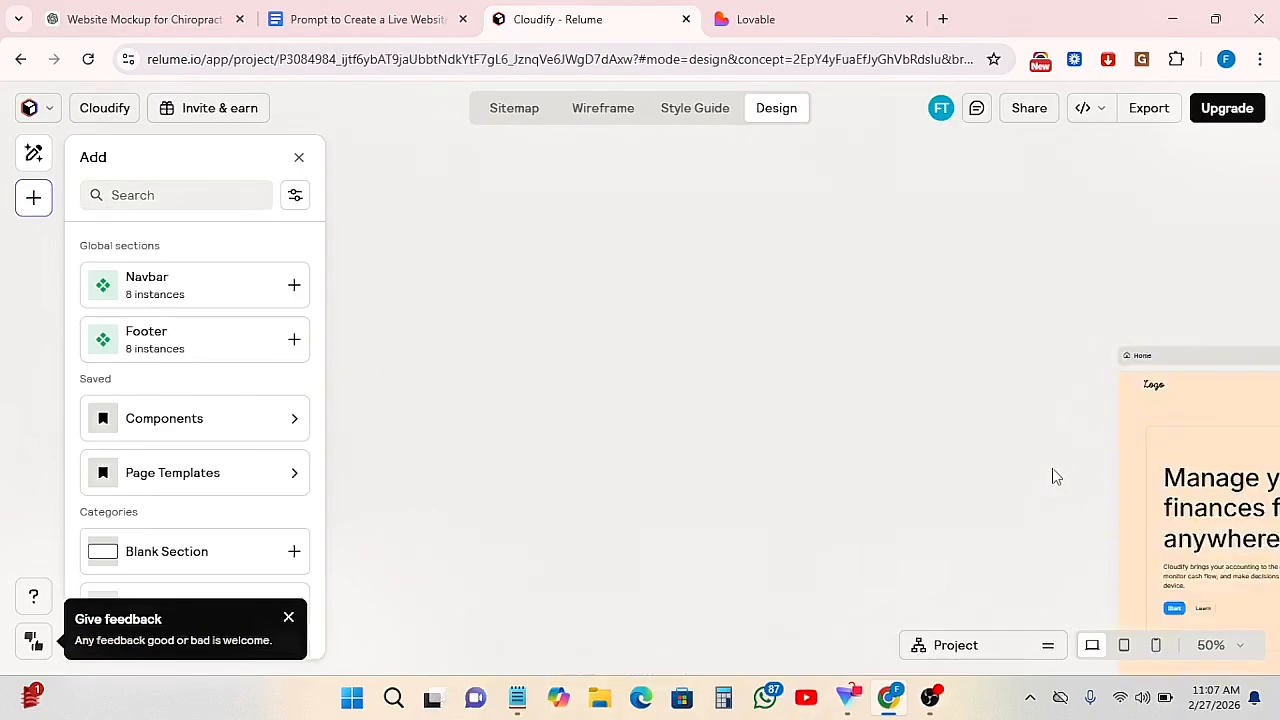
click(1260, 59)
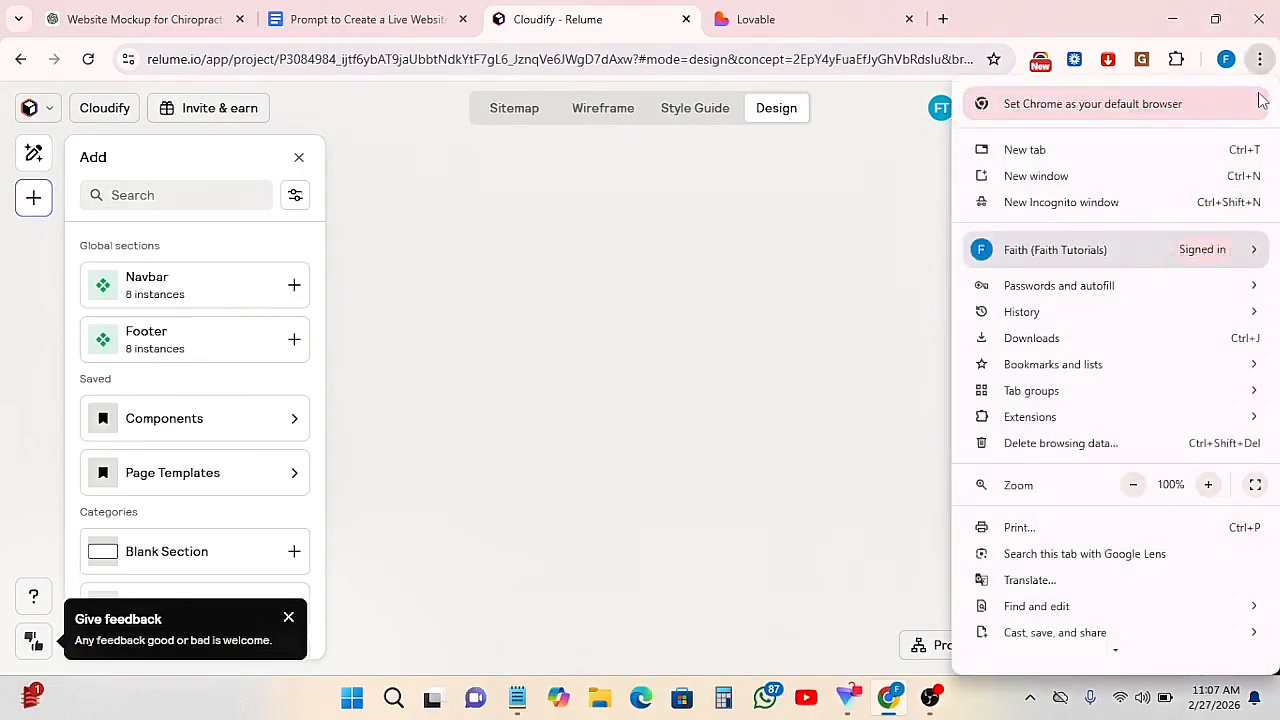
click(1133, 485)
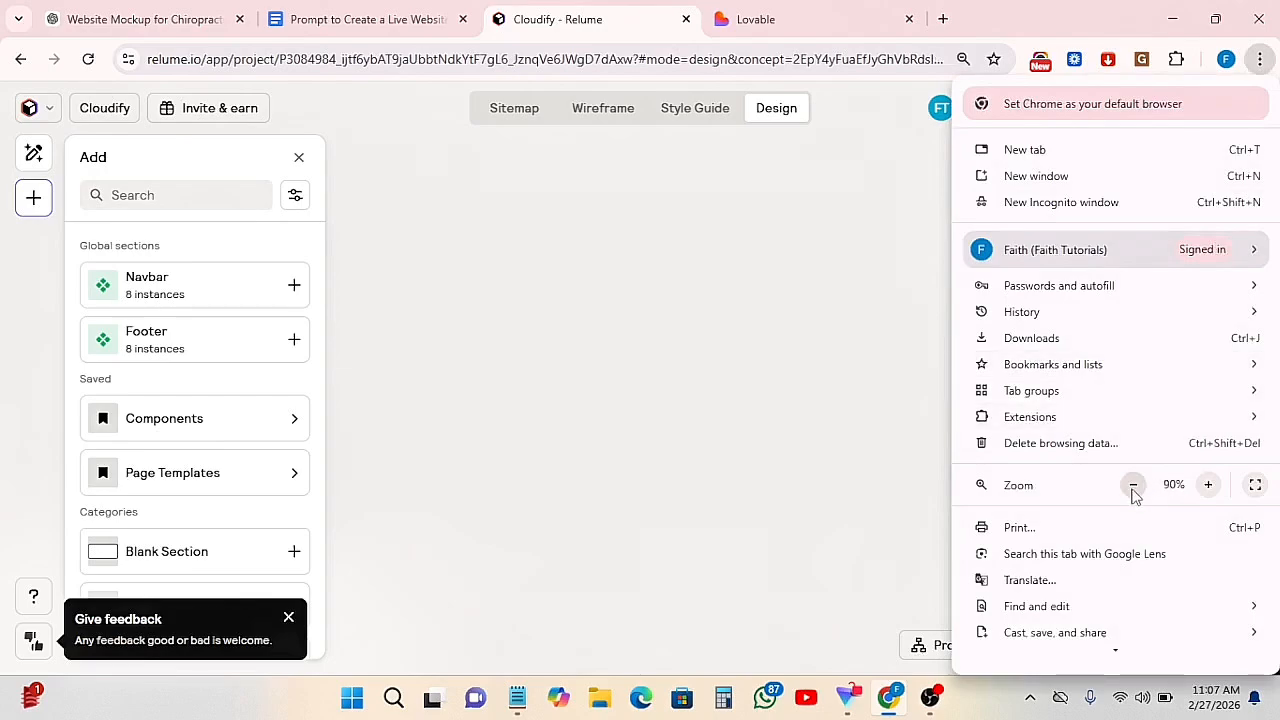
click(812, 443)
scroll(1036, 360, up, 2)
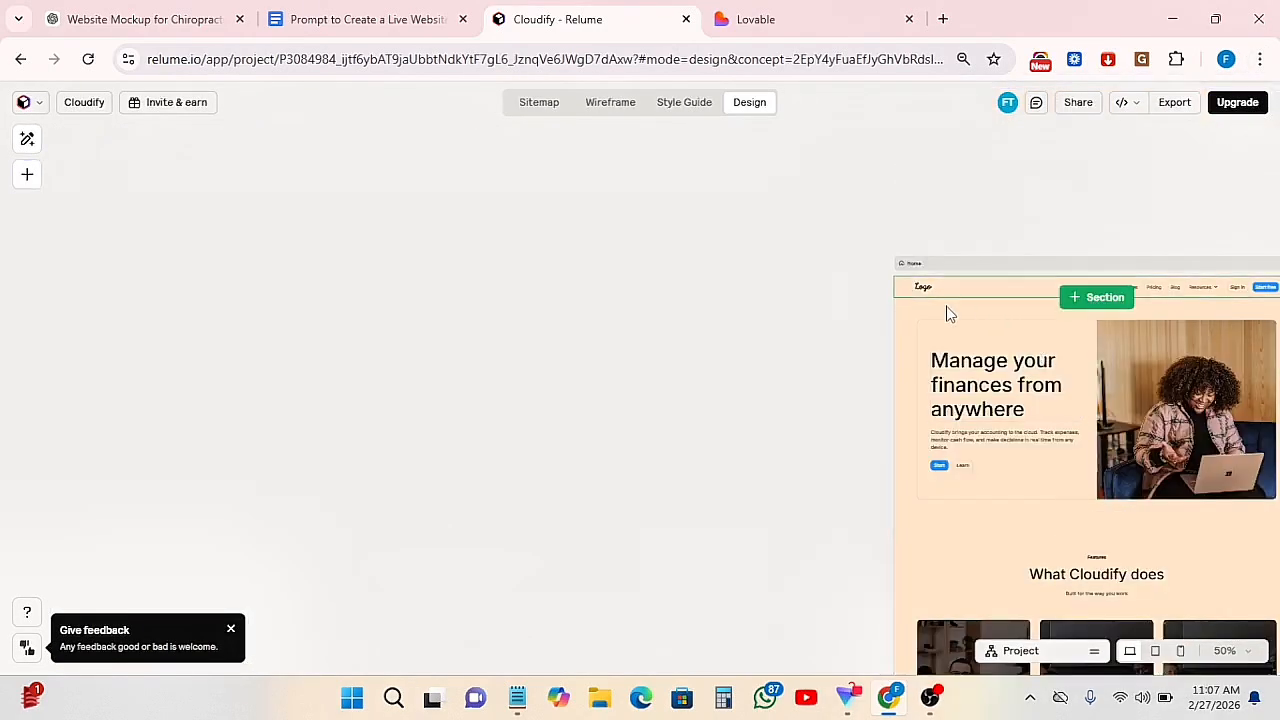
- Edit the Home page's hero heading to read "Manage your finances from anywhereh"
click(946, 390)
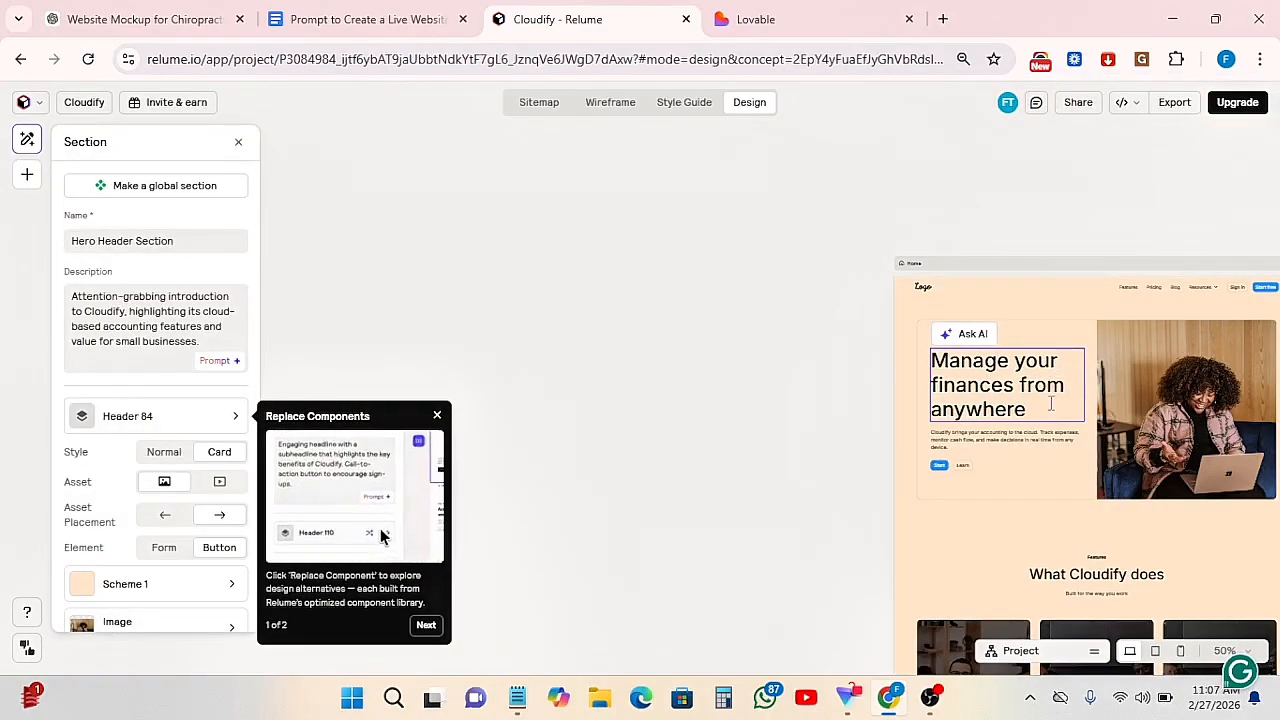
text(hhh)
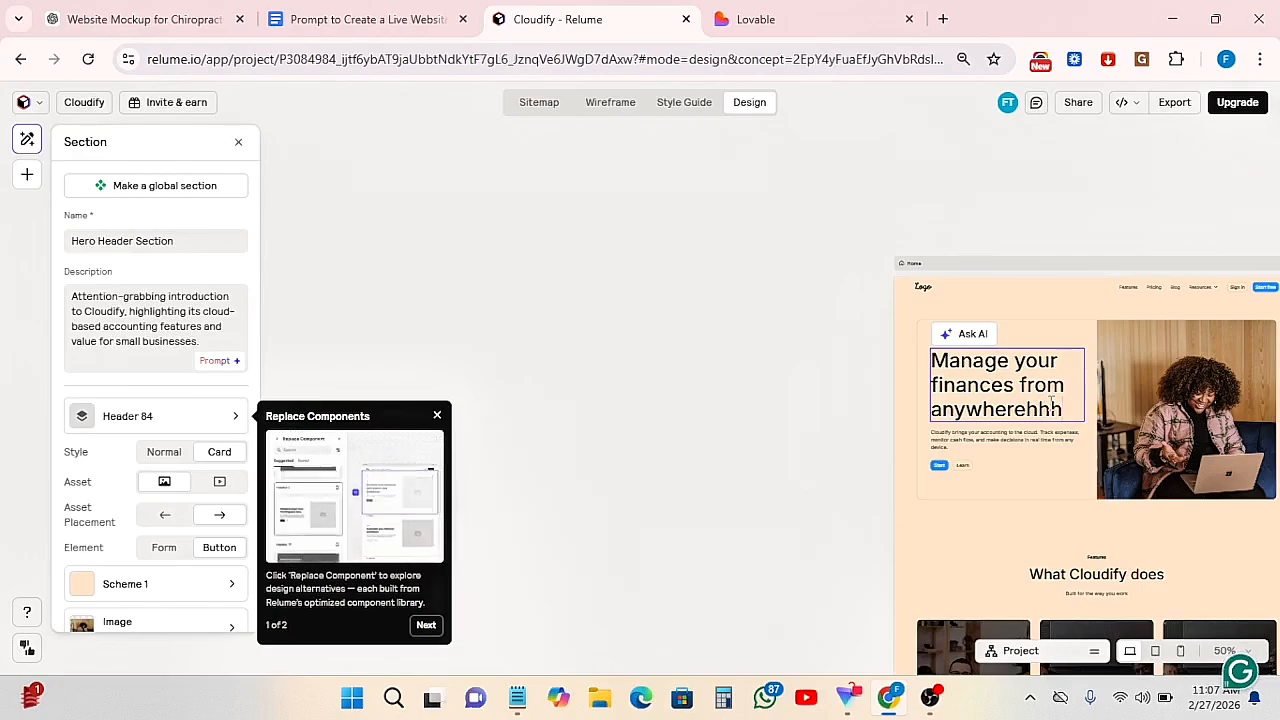
key(BackSpace)
key(BackSpace)
- Look at the hero image's settings and its upload option without replacing the image
click(1165, 410)
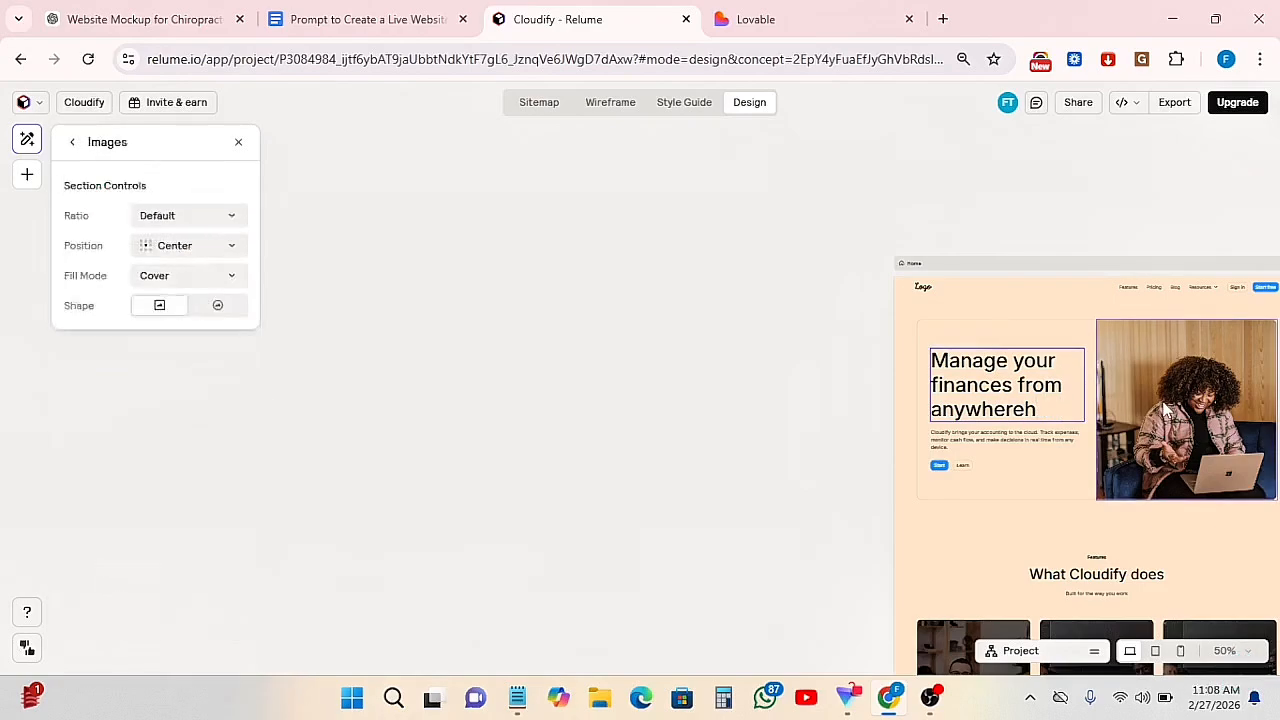
mouse_move(152, 262)
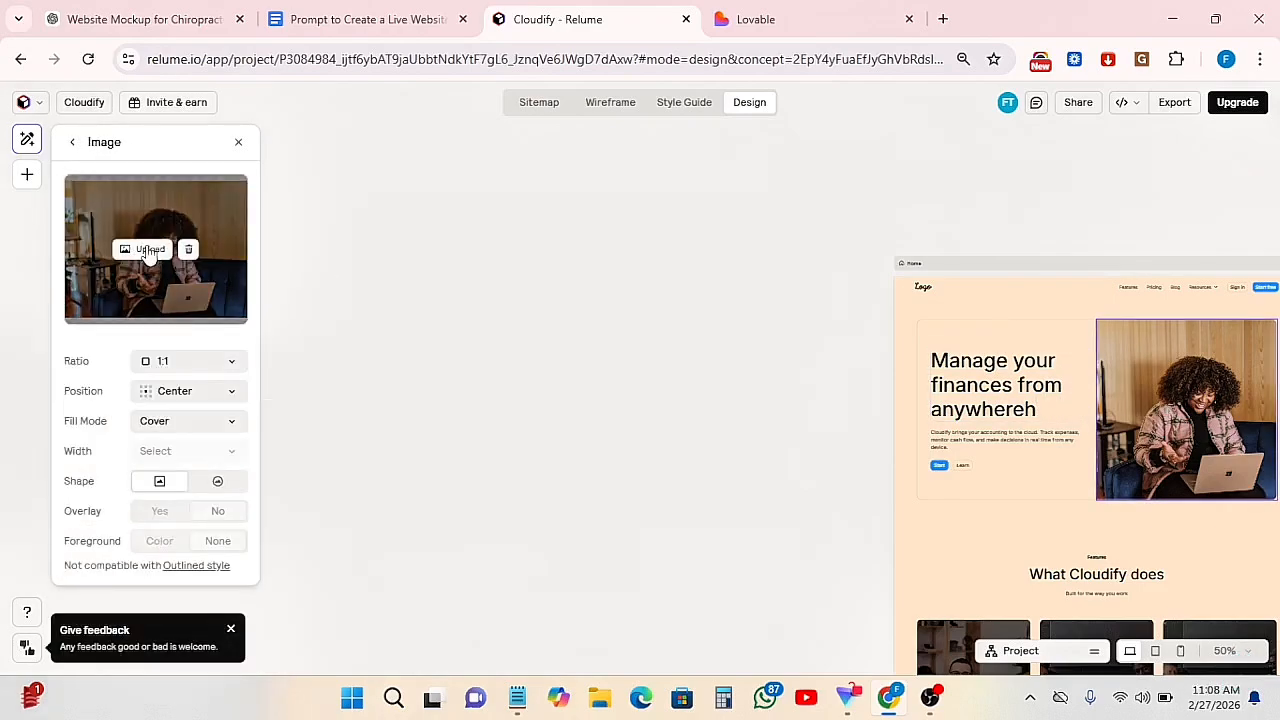
click(147, 248)
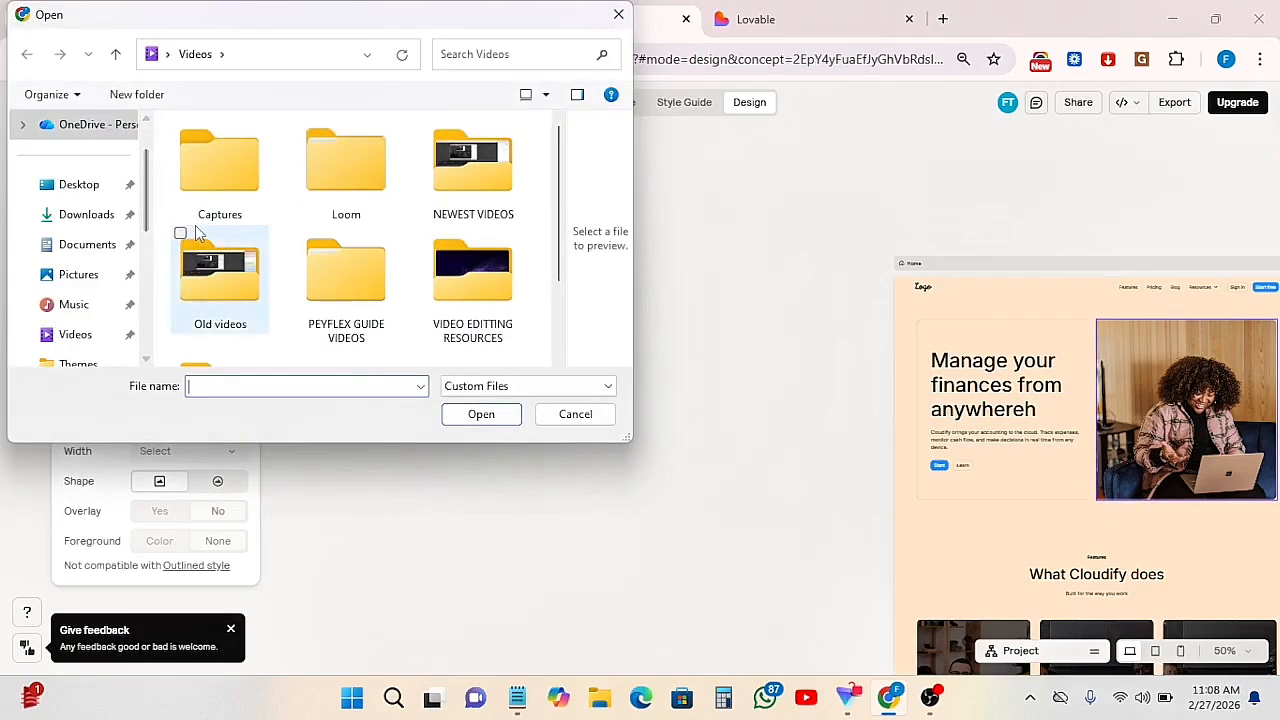
click(619, 14)
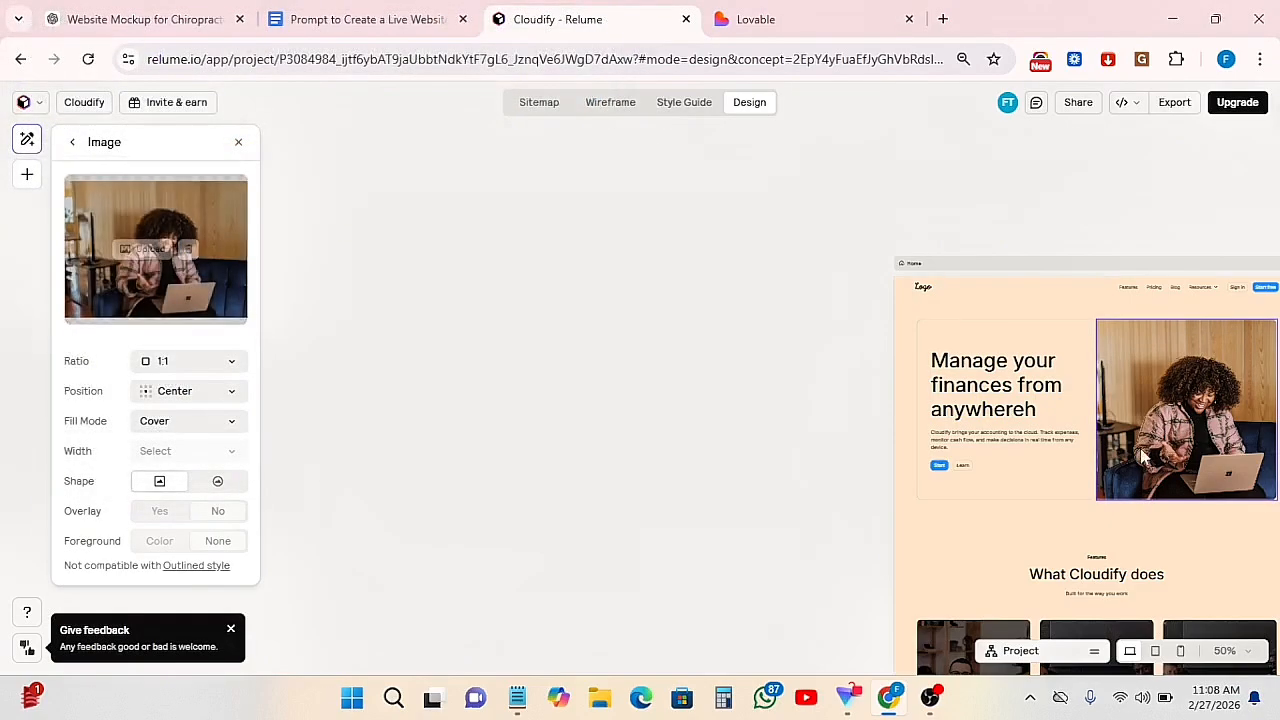
- Review the ratio and position options for the image on the "Connect with over 1,000 apps" card, keeping its settings
scroll(1103, 457, down, 2)
click(966, 475)
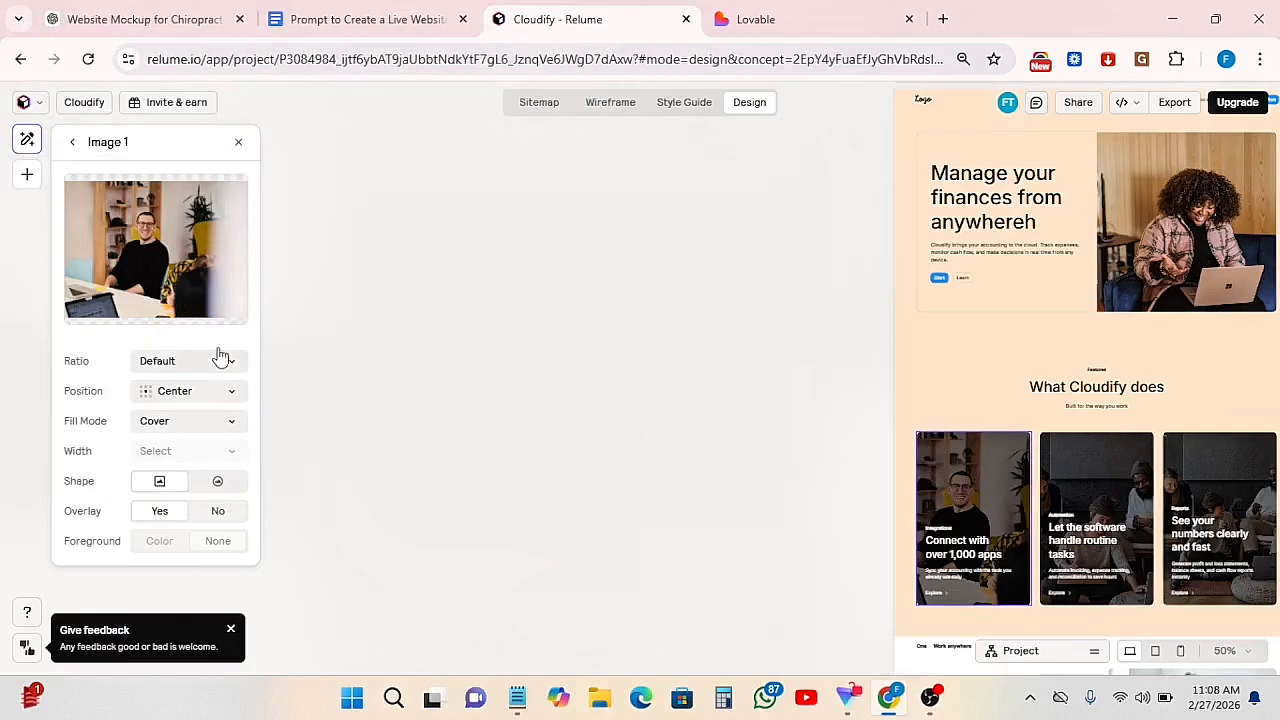
mouse_move(185, 255)
click(232, 362)
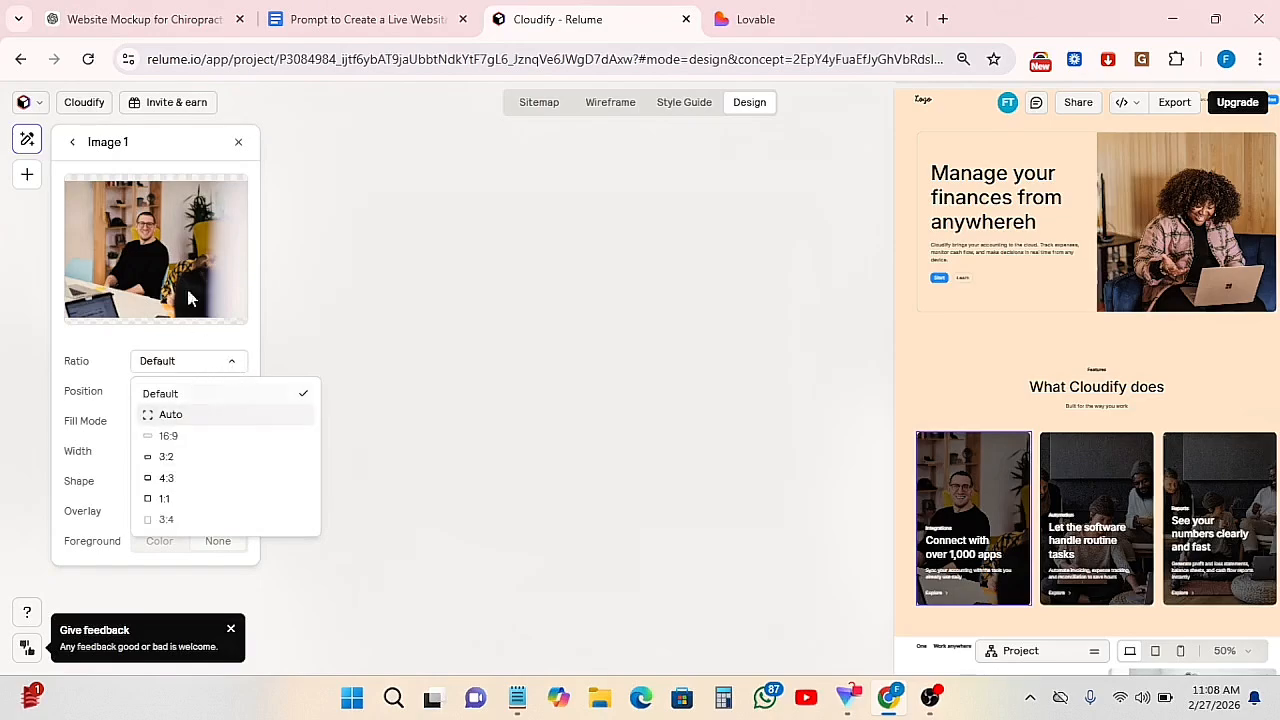
mouse_move(182, 270)
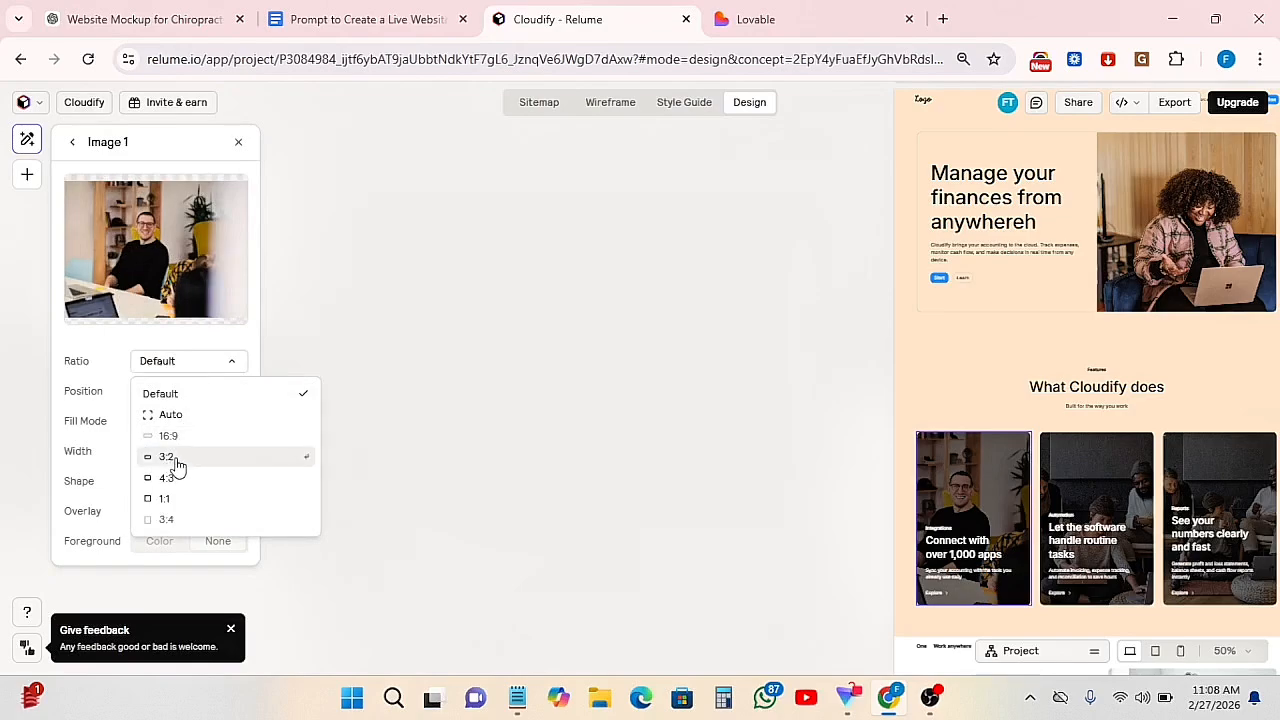
click(378, 356)
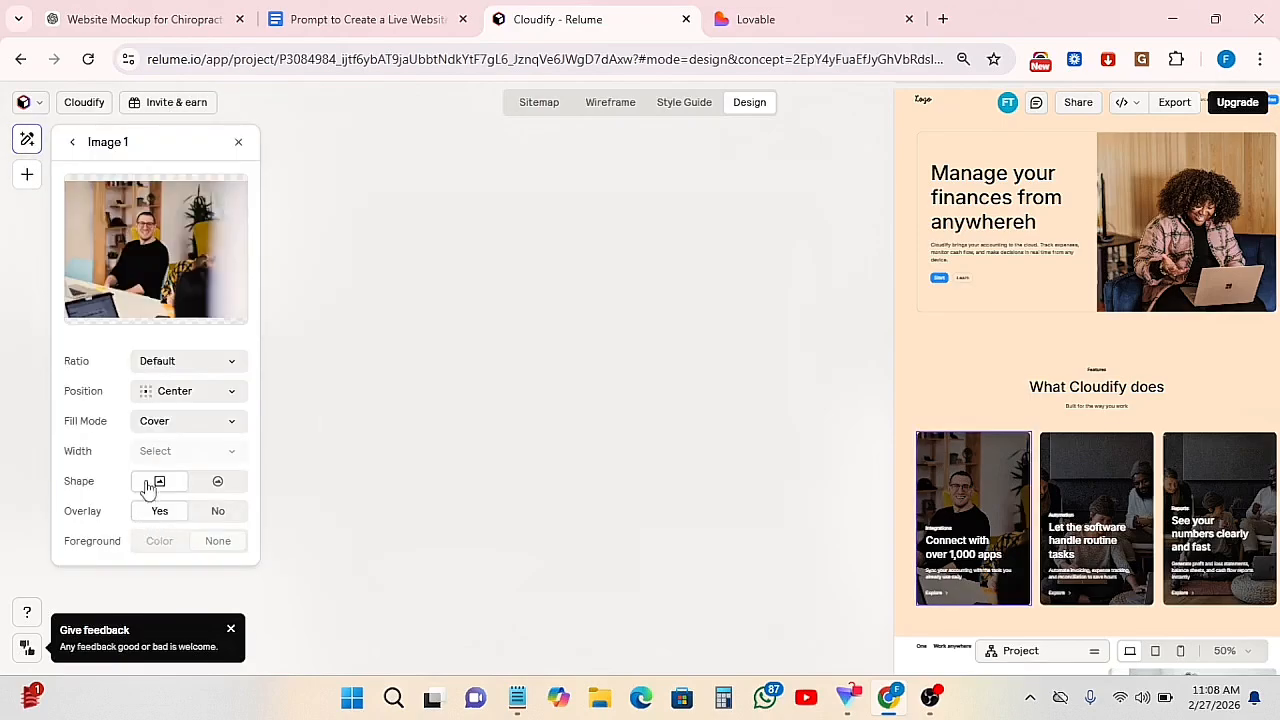
click(229, 395)
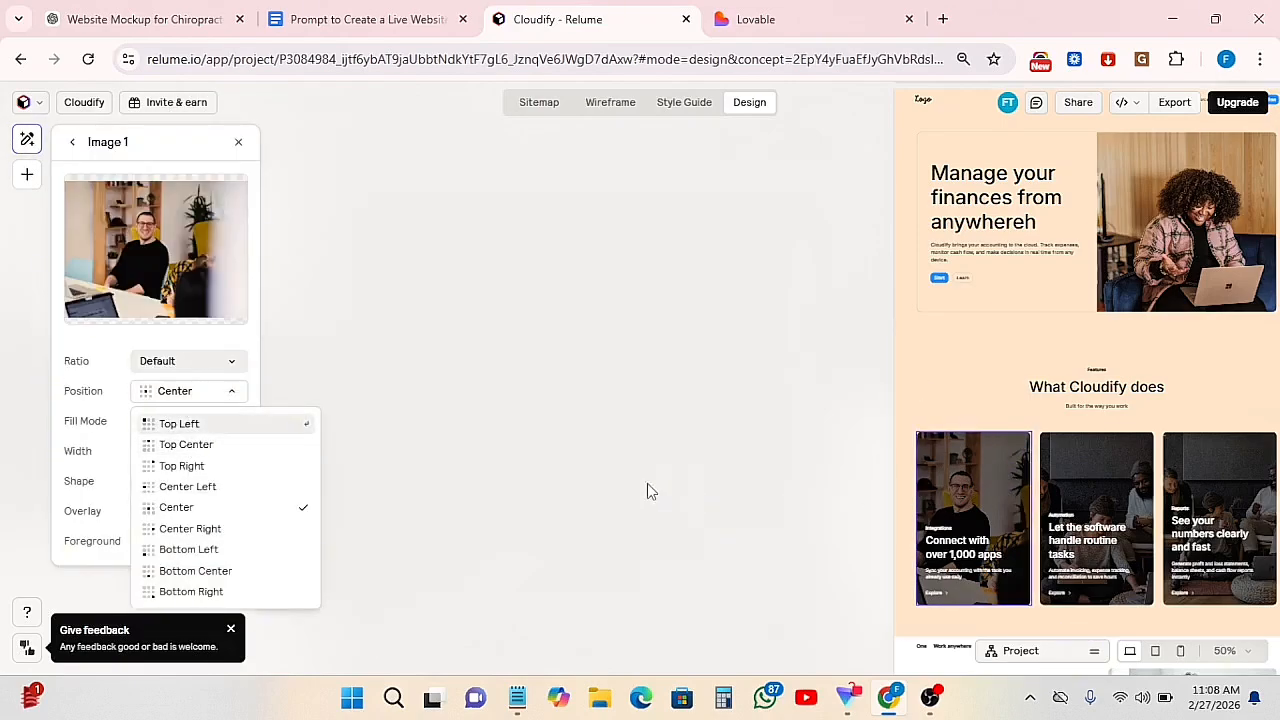
scroll(822, 474, up, 2)
click(623, 423)
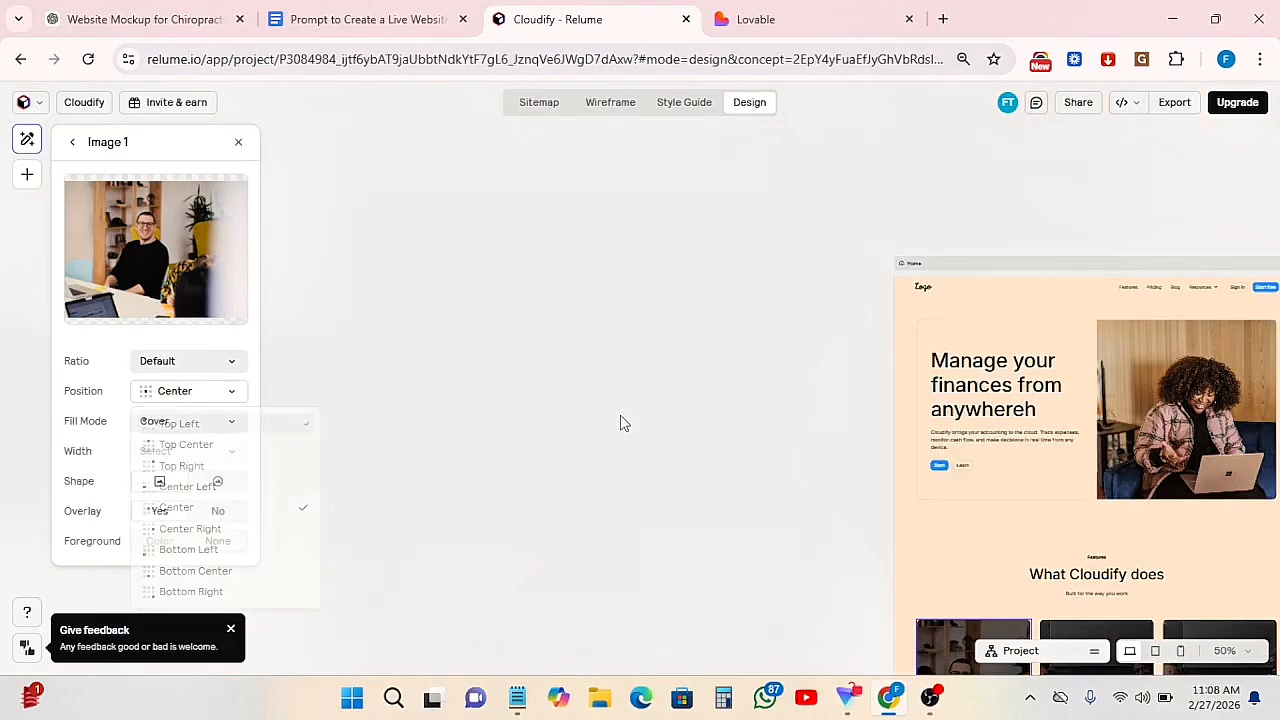
click(623, 423)
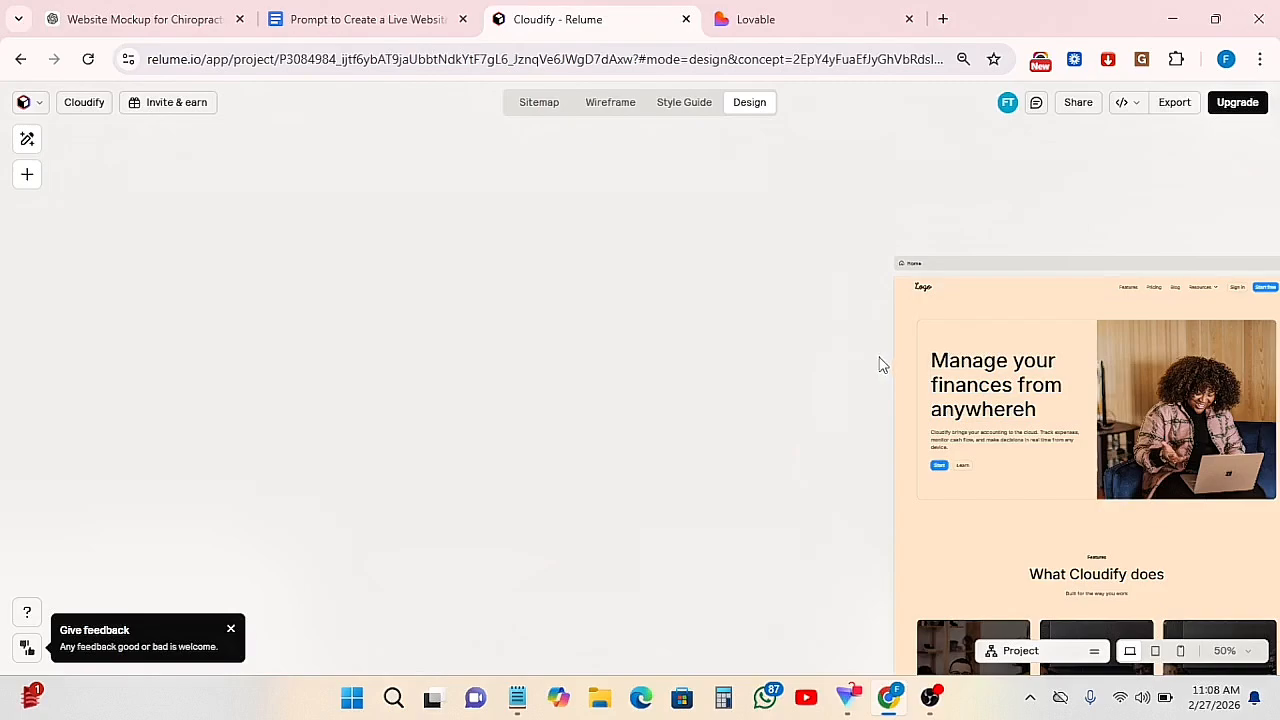
- Look over the sections that can be added, the project's design generation settings and the project list
click(27, 175)
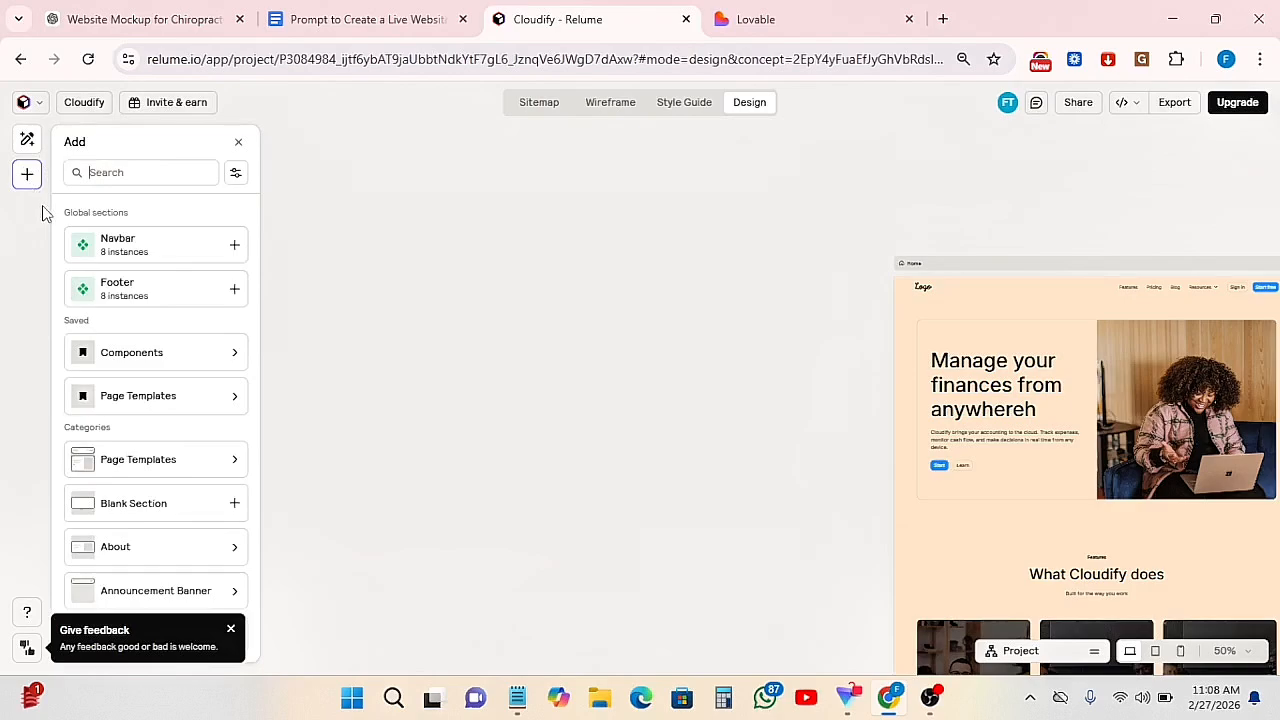
click(27, 139)
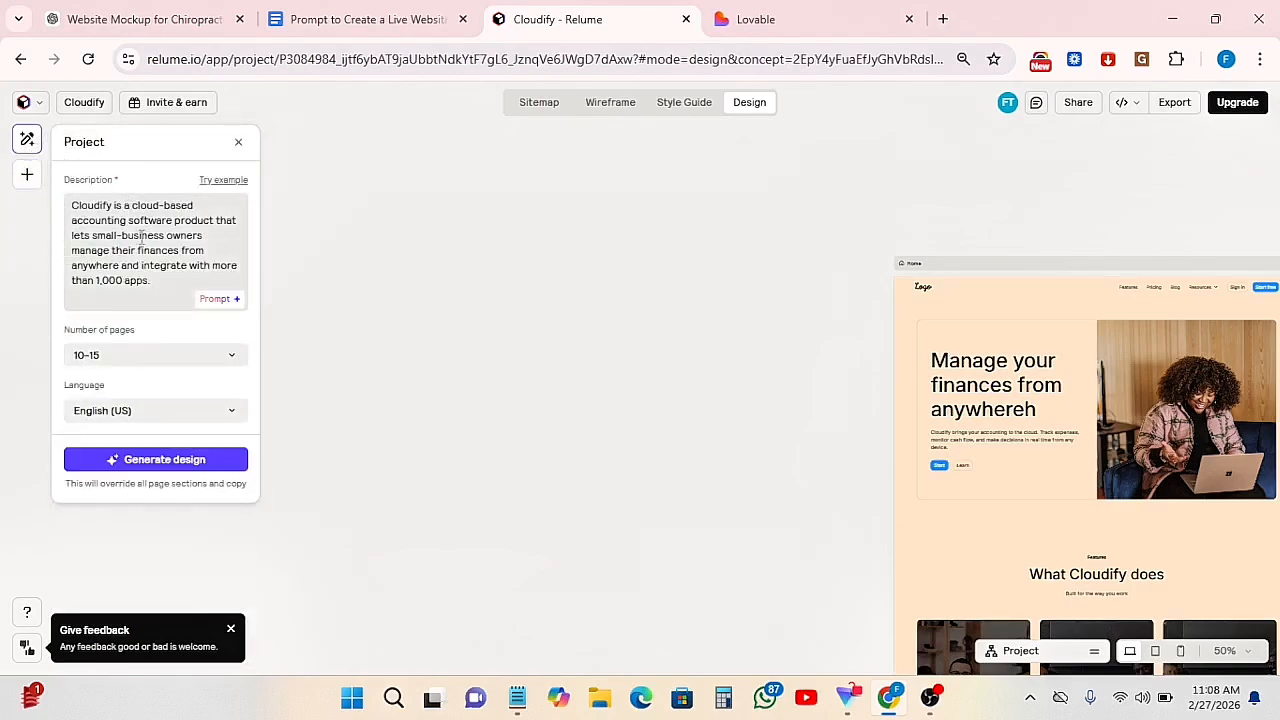
click(210, 295)
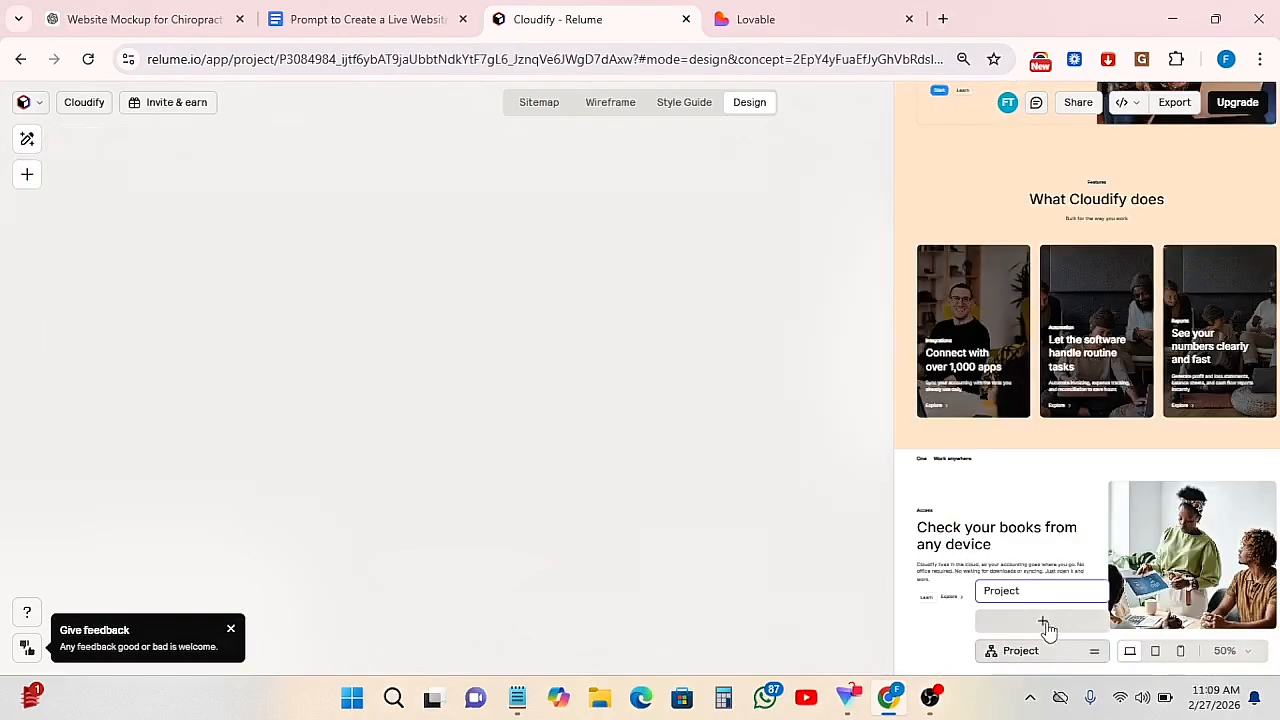
click(1040, 621)
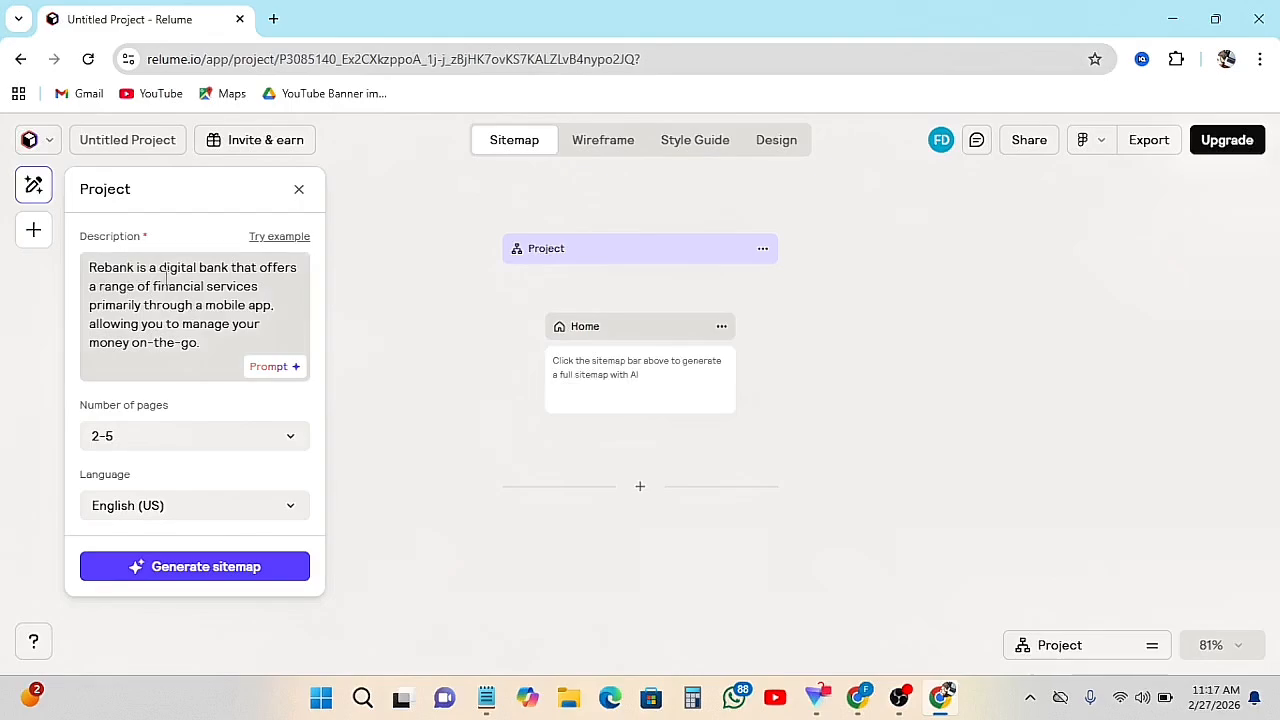
- Name the untitled project Rebank and set its number of pages to 2–5
click(115, 140)
text(Rebank)
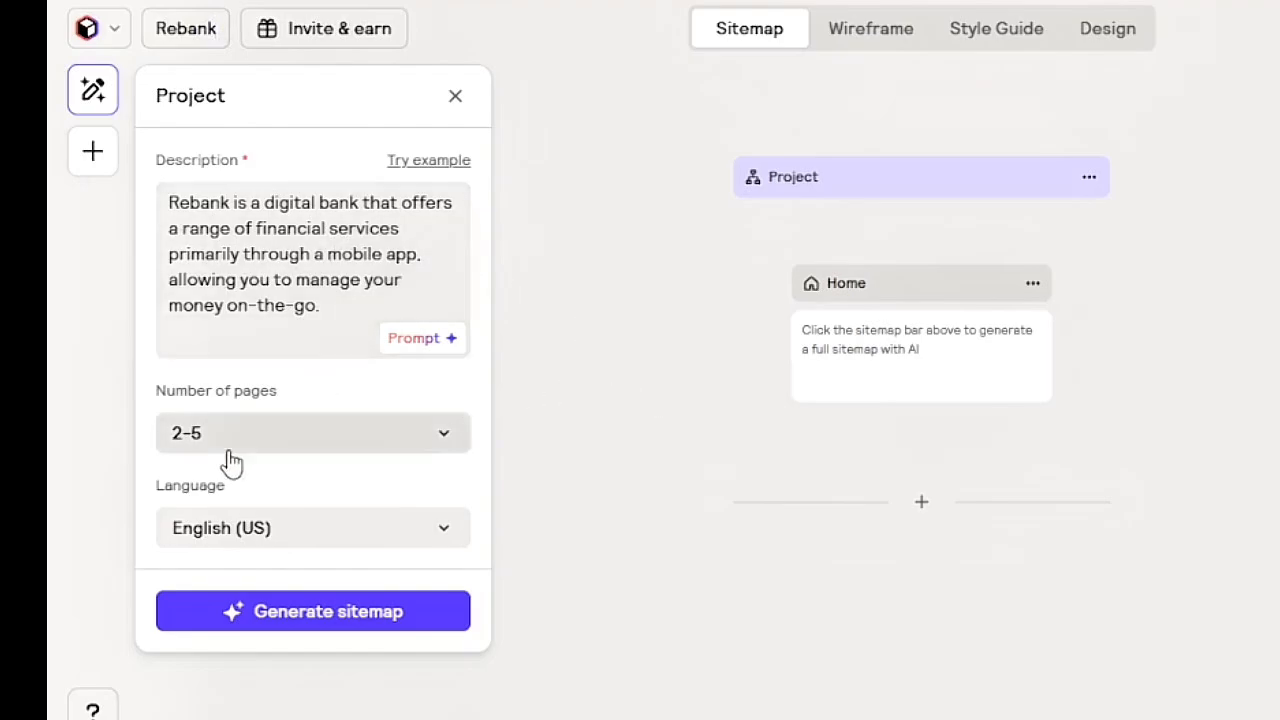
click(397, 450)
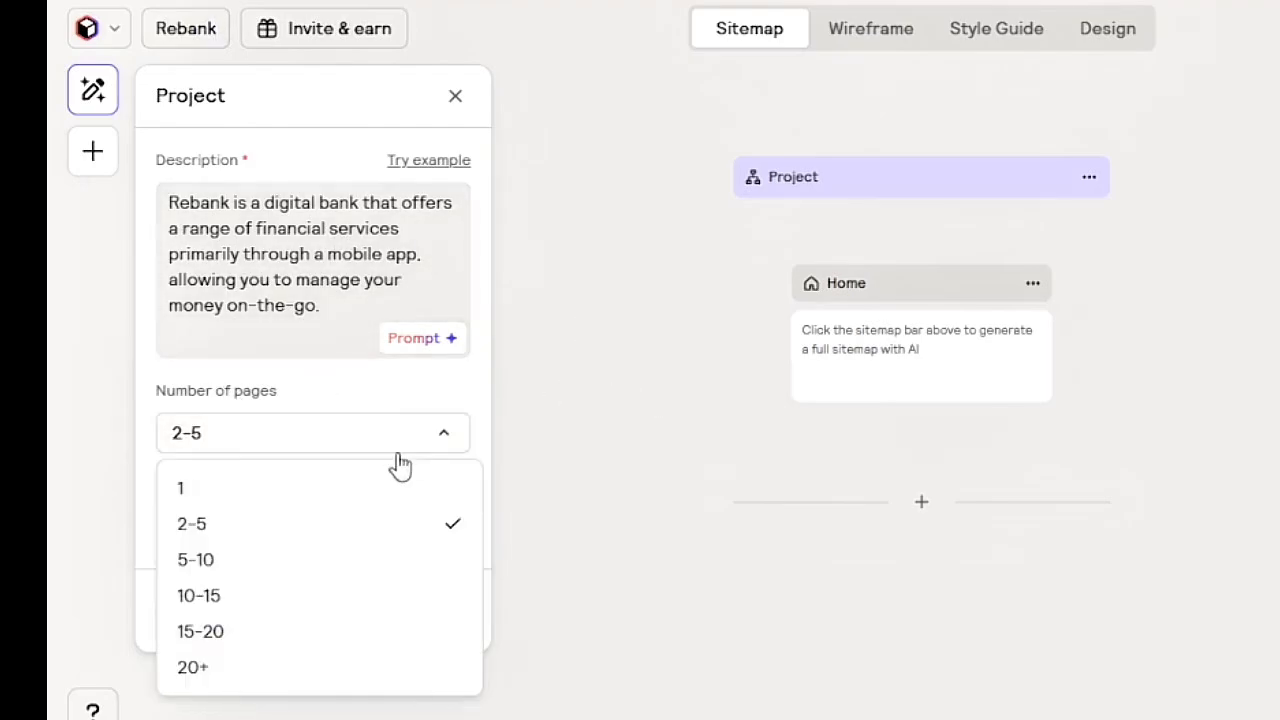
click(191, 530)
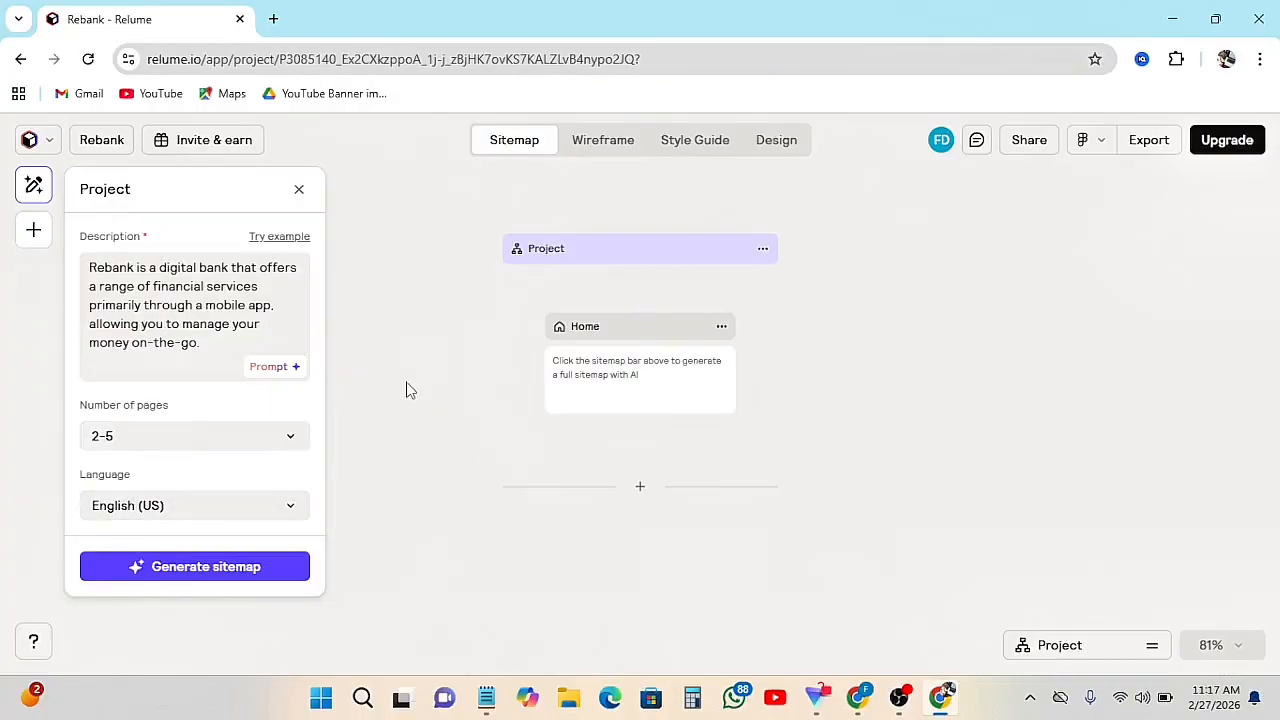
- Check the Rebank project's Design view and the Style Guide Builder's starting options, and return to the Design view
click(780, 141)
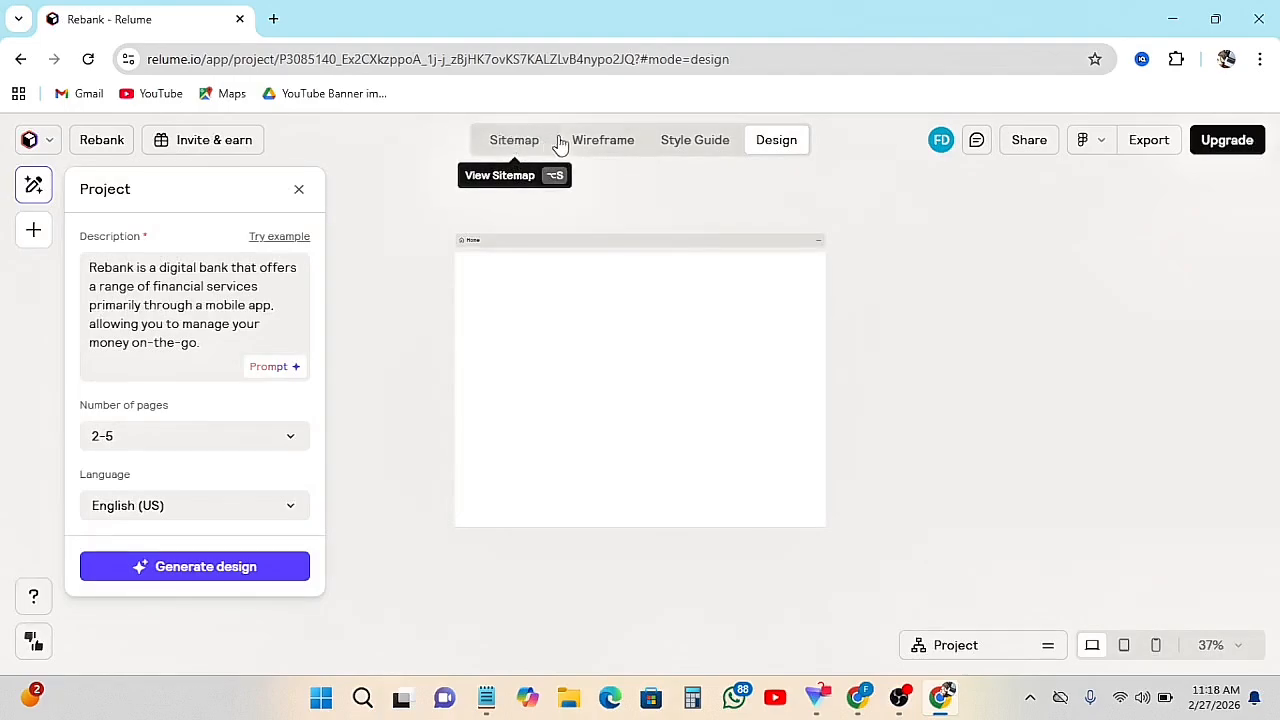
click(700, 141)
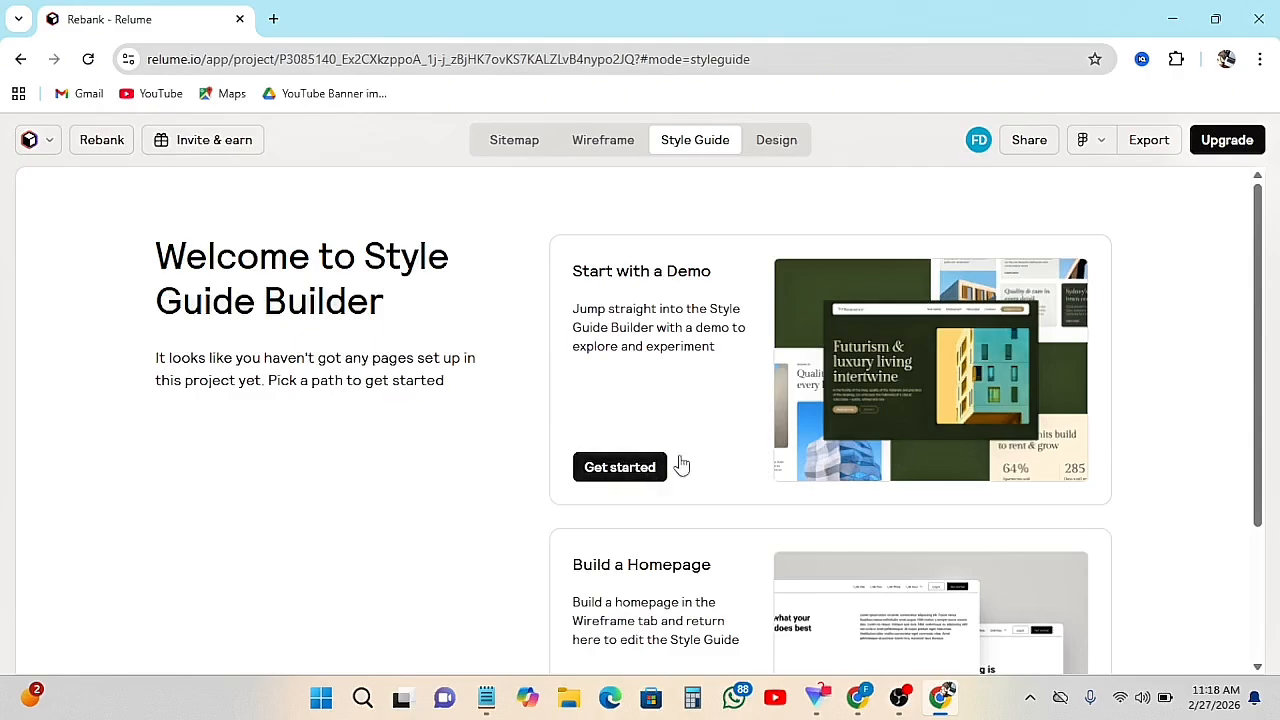
scroll(740, 352, down, 2)
scroll(746, 360, up, 2)
click(767, 143)
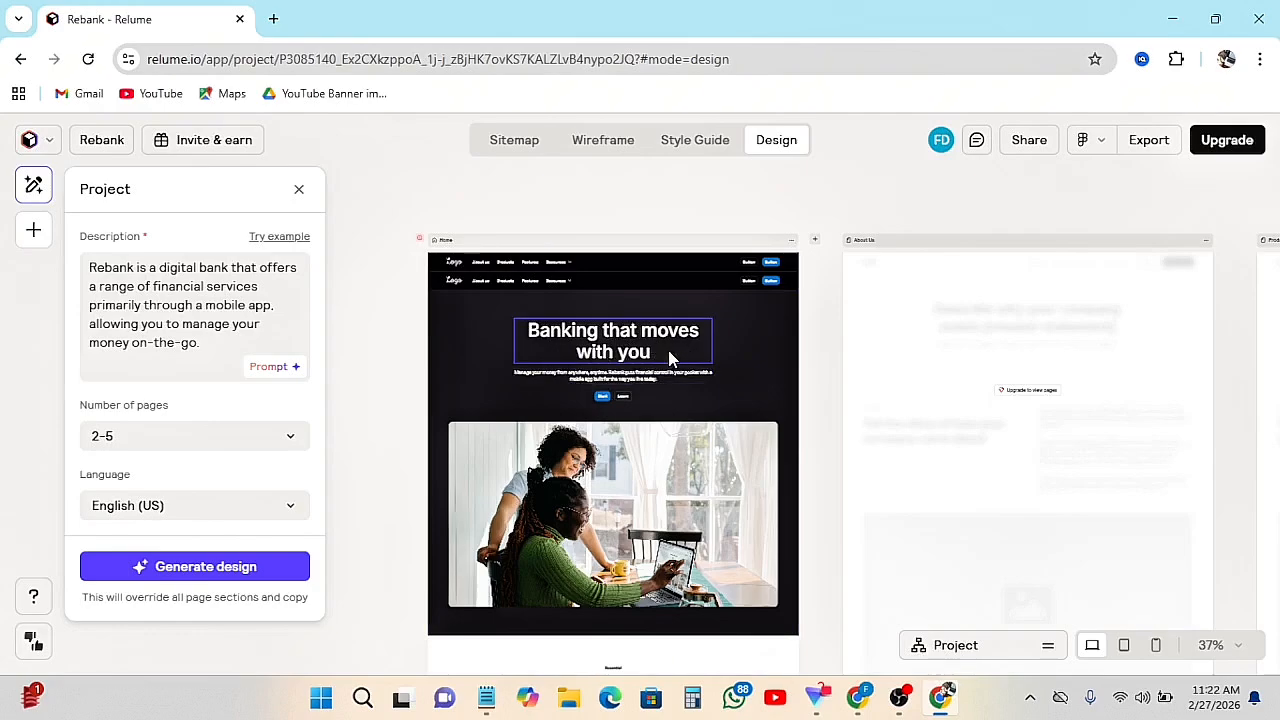
- Review the generated Rebank Home page design from the hero section through to the footer
scroll(643, 457, down, 3)
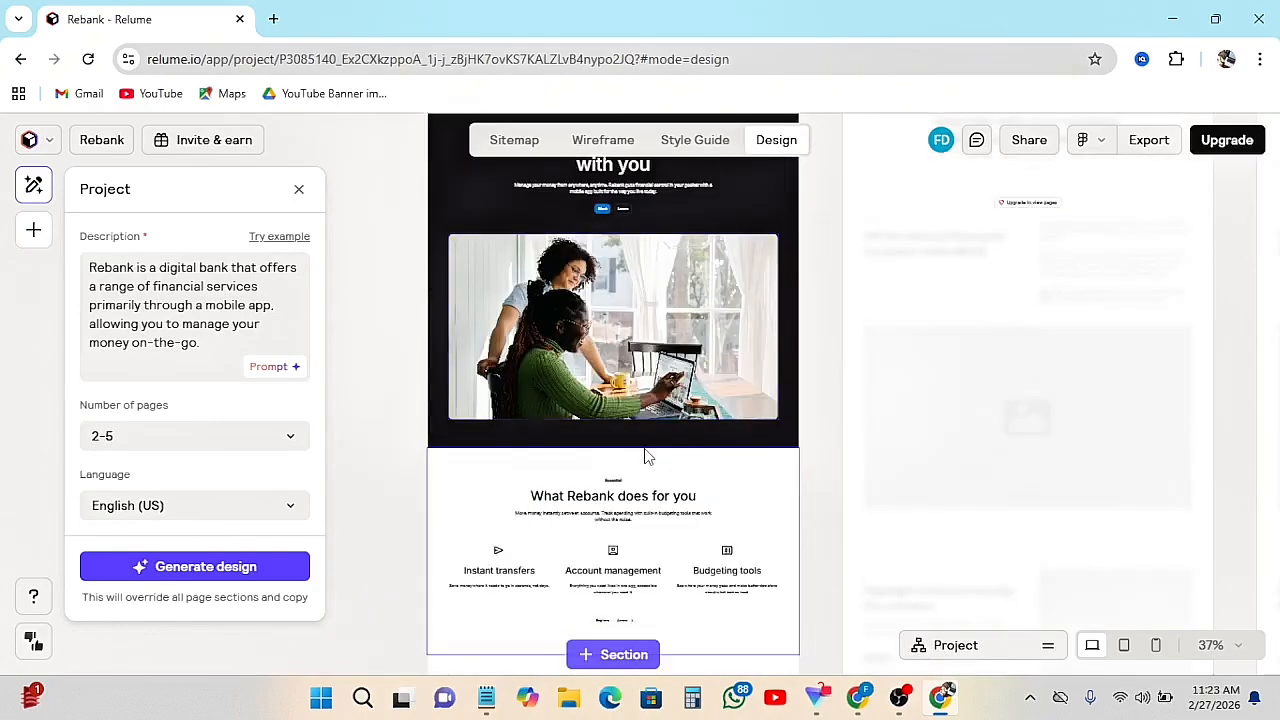
scroll(645, 456, down, 2)
scroll(632, 405, down, 3)
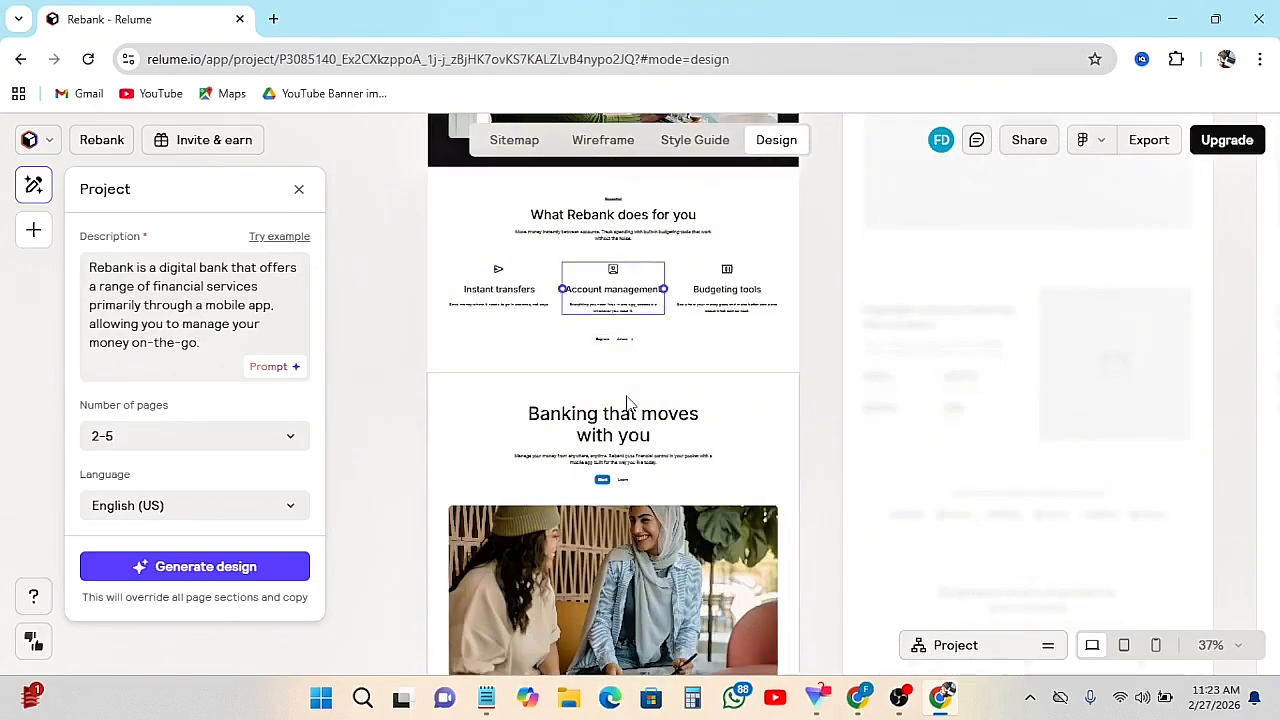
scroll(632, 409, down, 10)
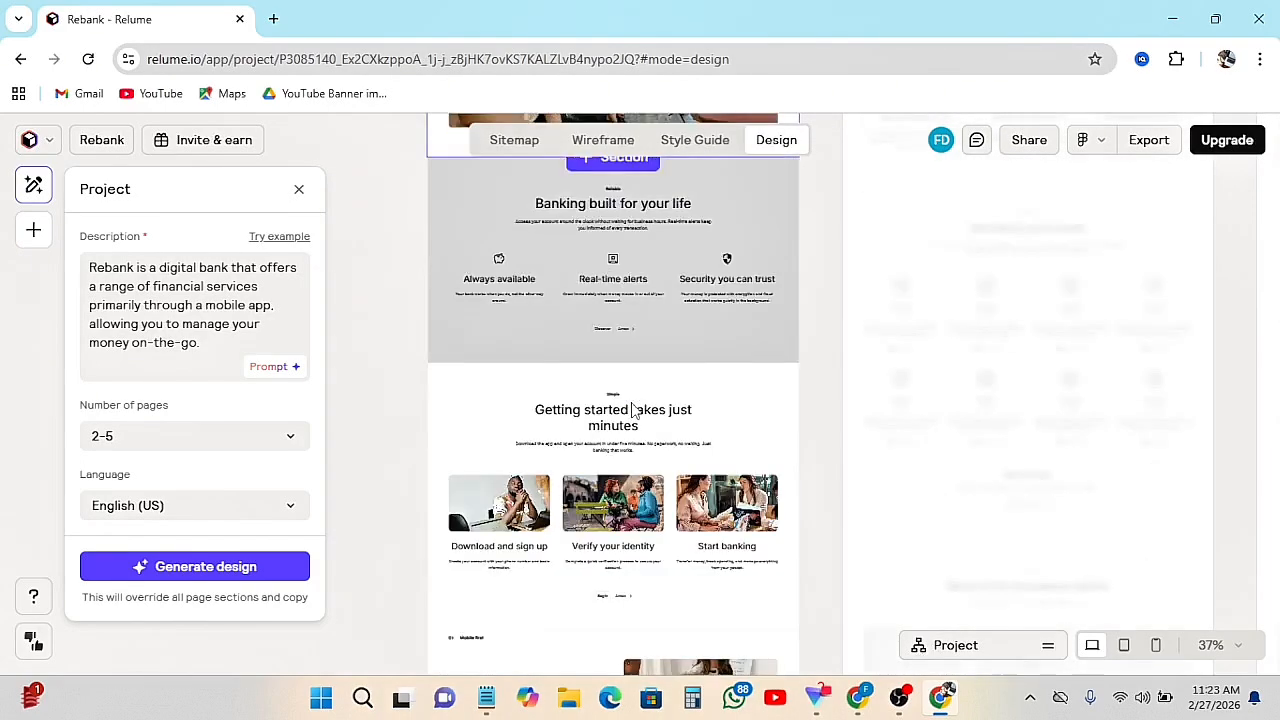
scroll(631, 402, down, 8)
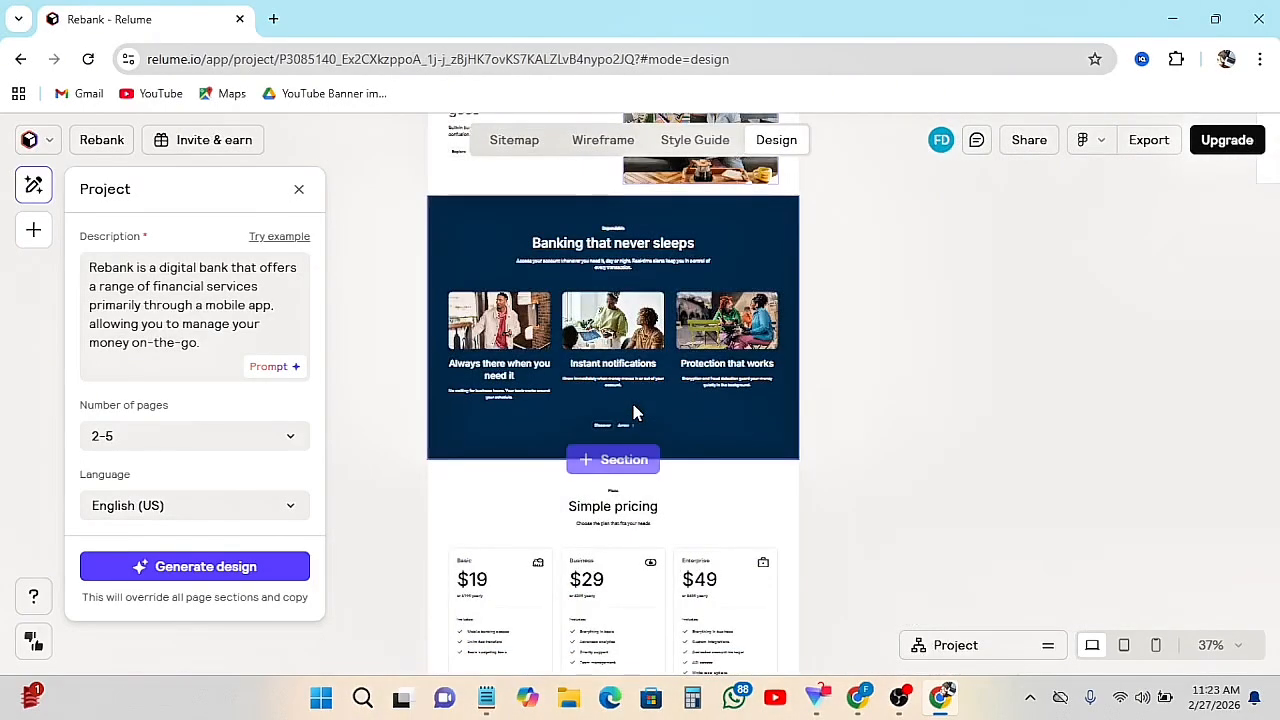
scroll(638, 413, down, 2)
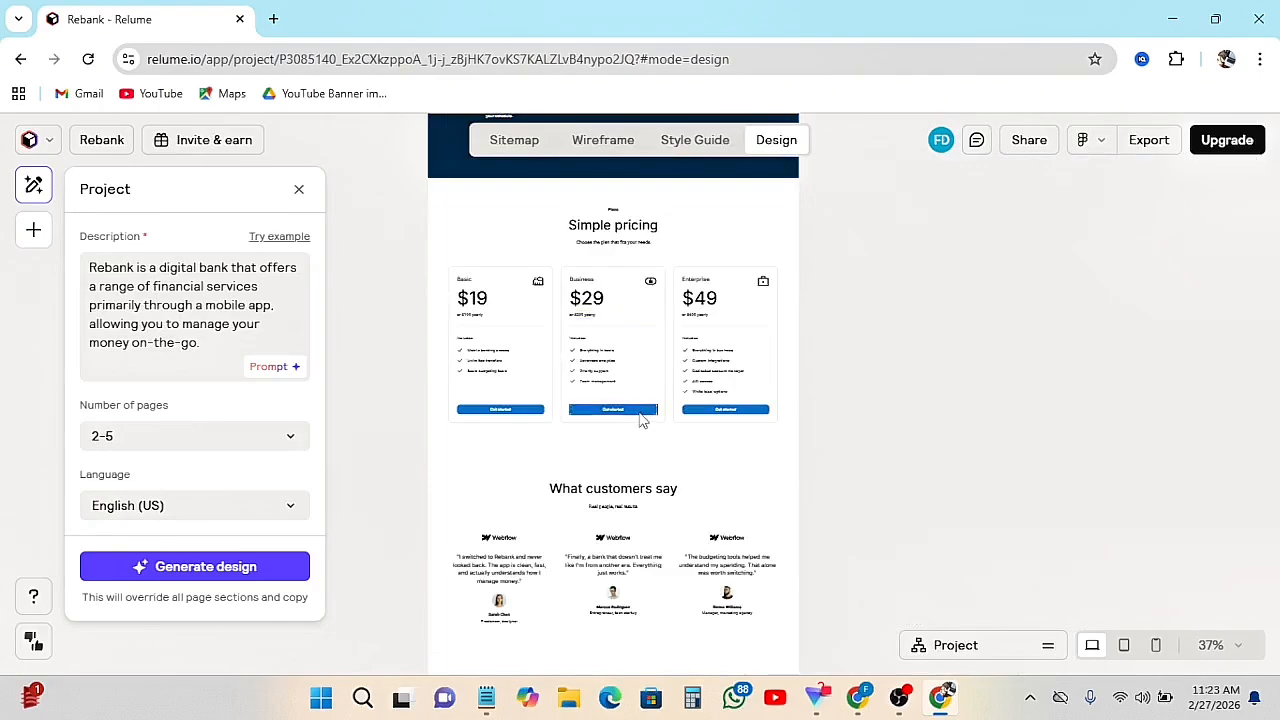
scroll(641, 418, down, 12)
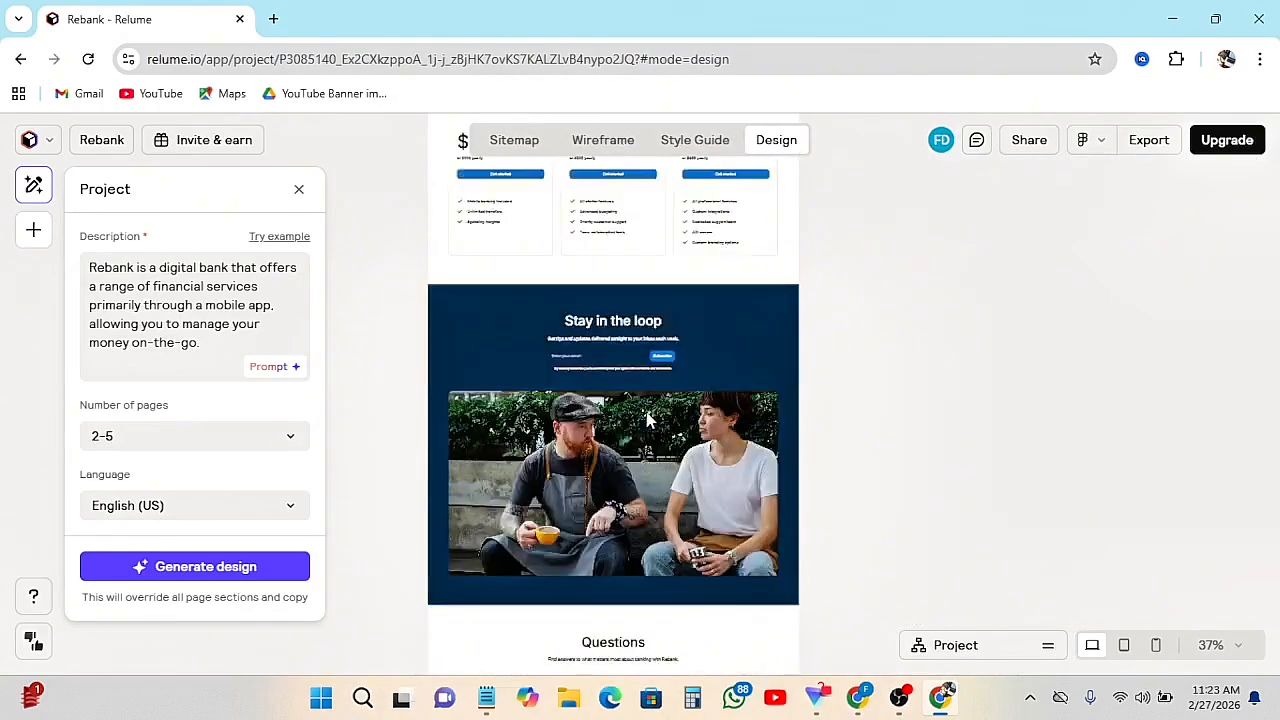
scroll(647, 420, down, 10)
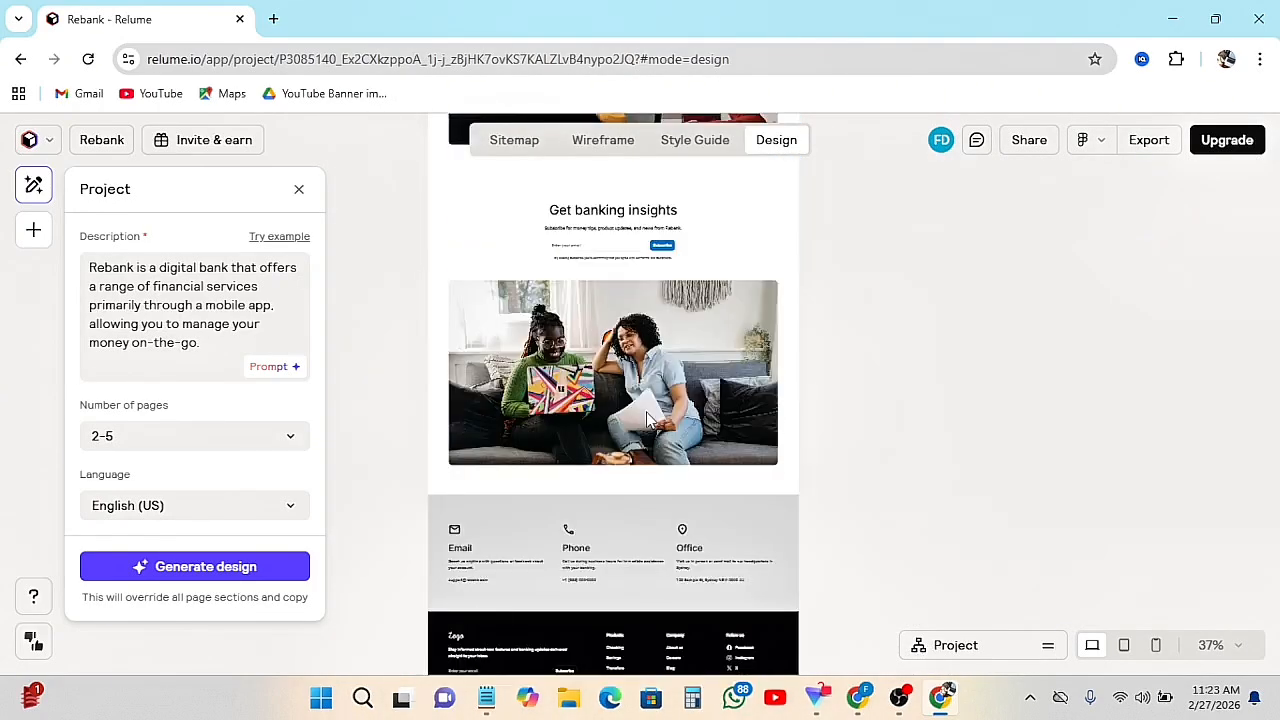
scroll(647, 420, down, 10)
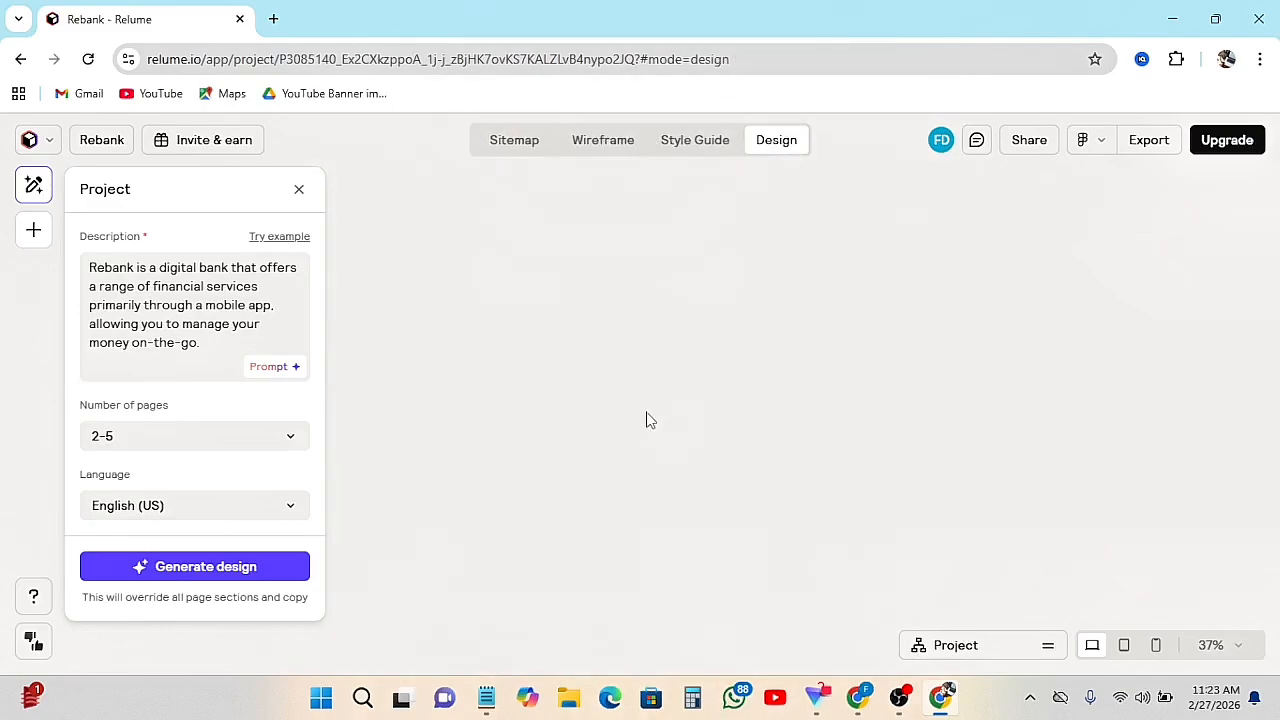
scroll(647, 420, up, 4)
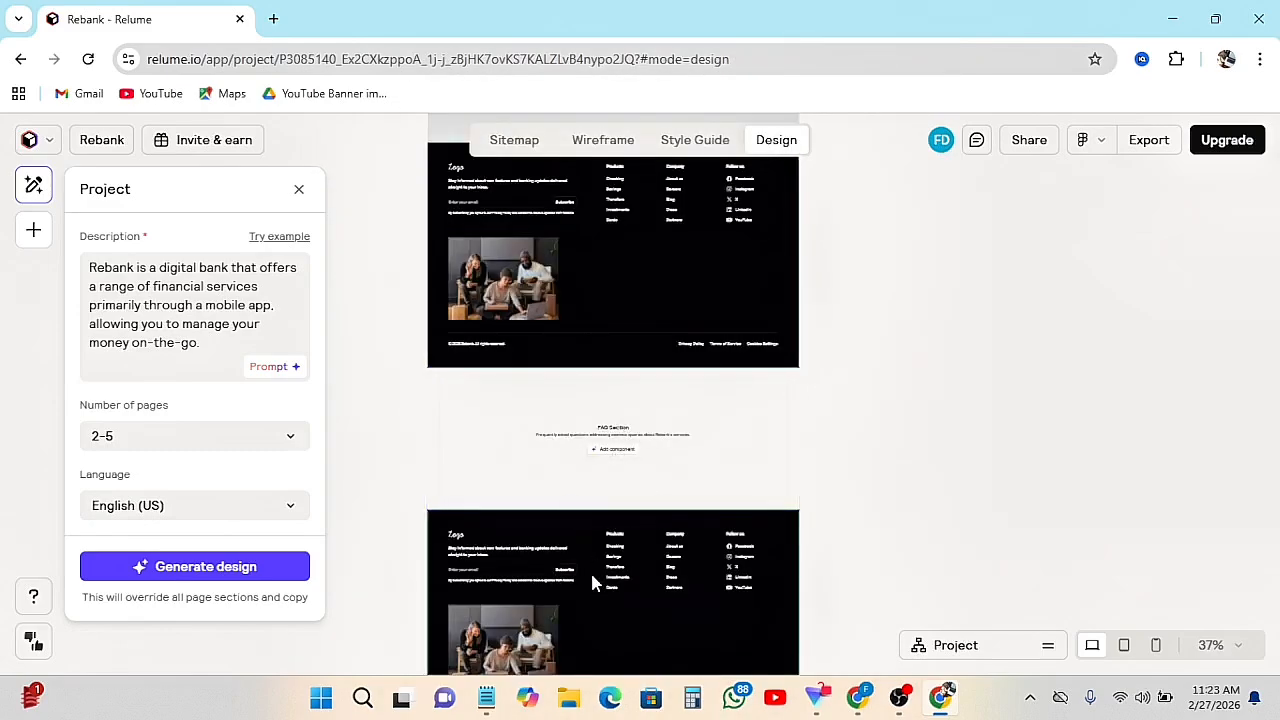
- Examine the suggested replacement components for the Footer section, then return to the section's settings
scroll(606, 570, down, 2)
click(589, 453)
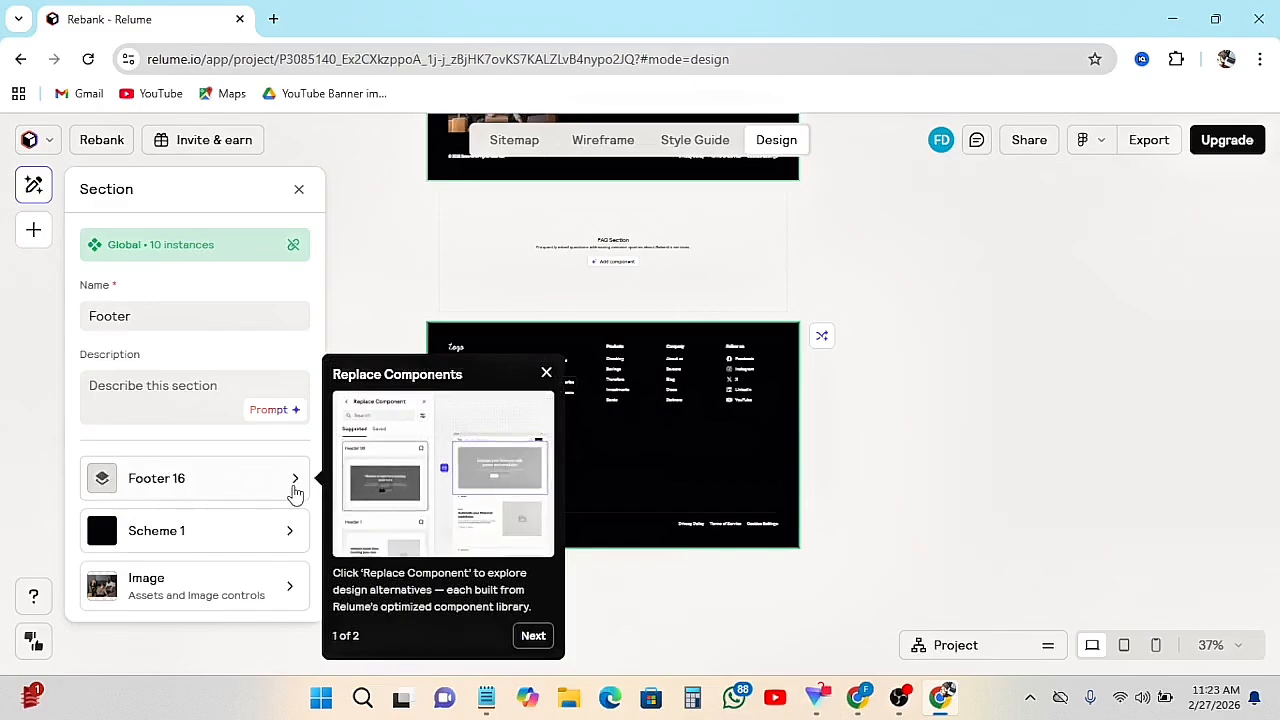
click(297, 484)
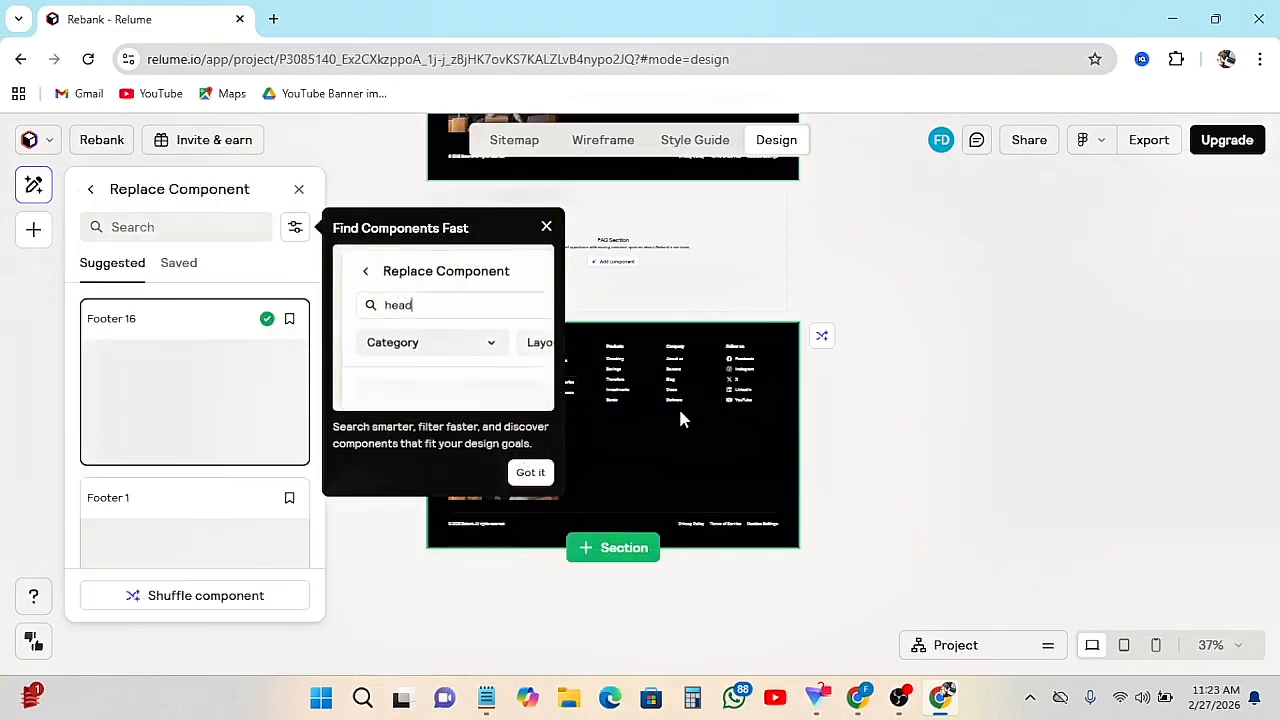
scroll(175, 540, down, 1)
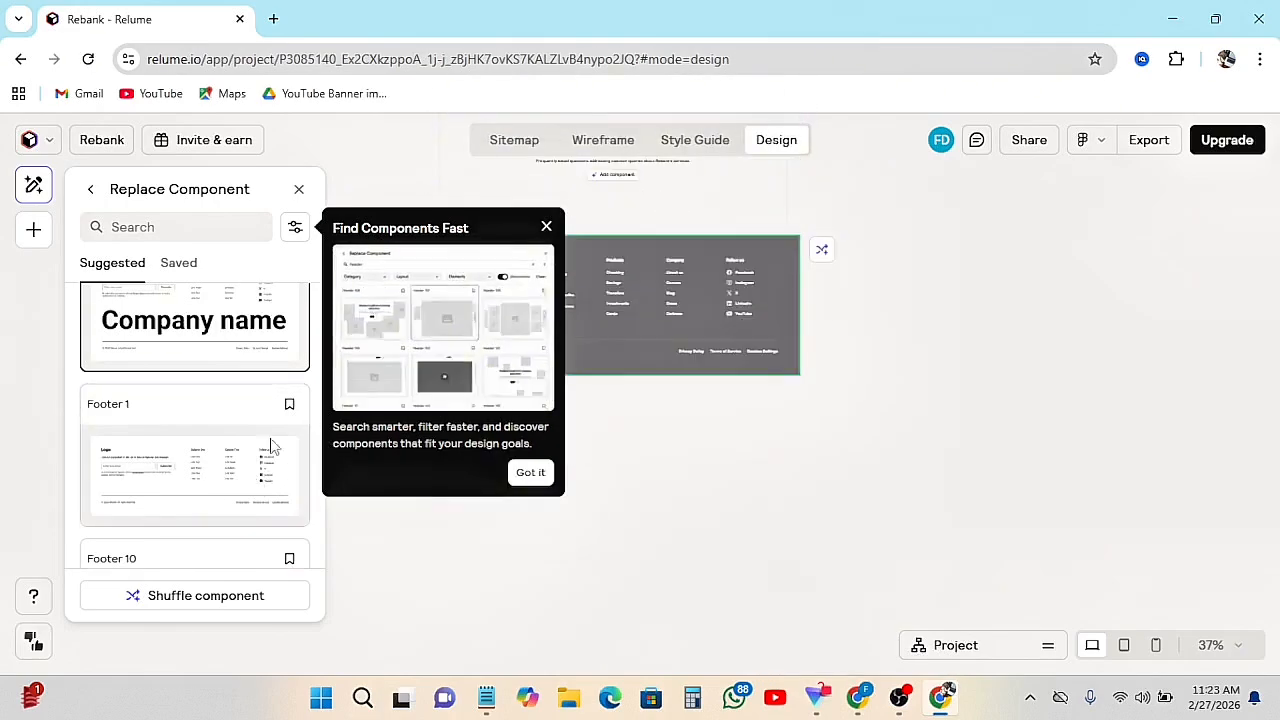
scroll(177, 480, down, 2)
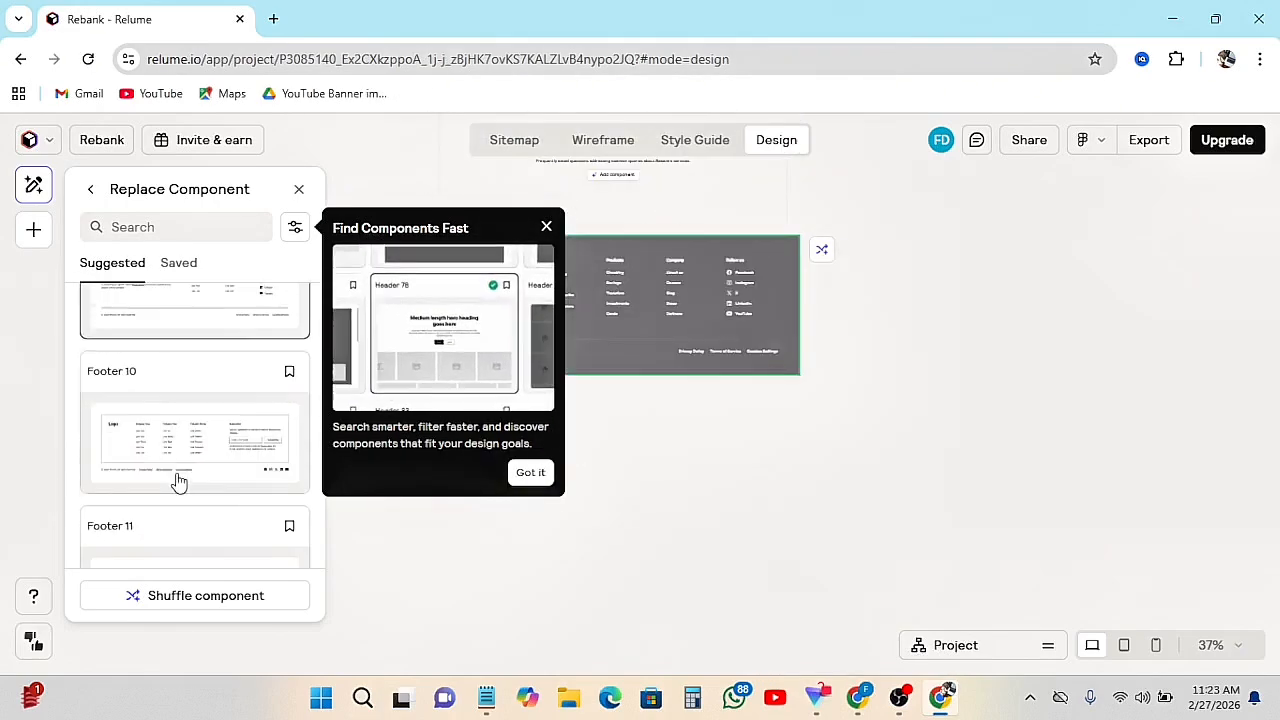
scroll(160, 510, down, 1)
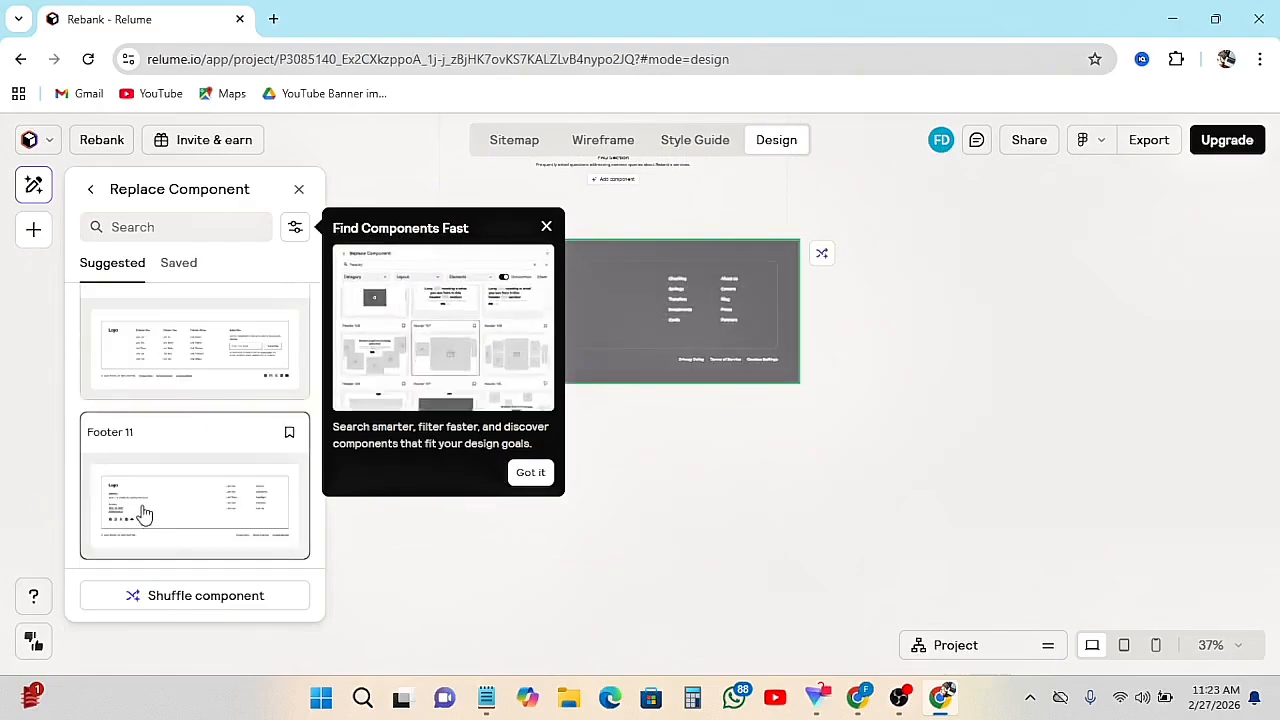
scroll(190, 520, down, 6)
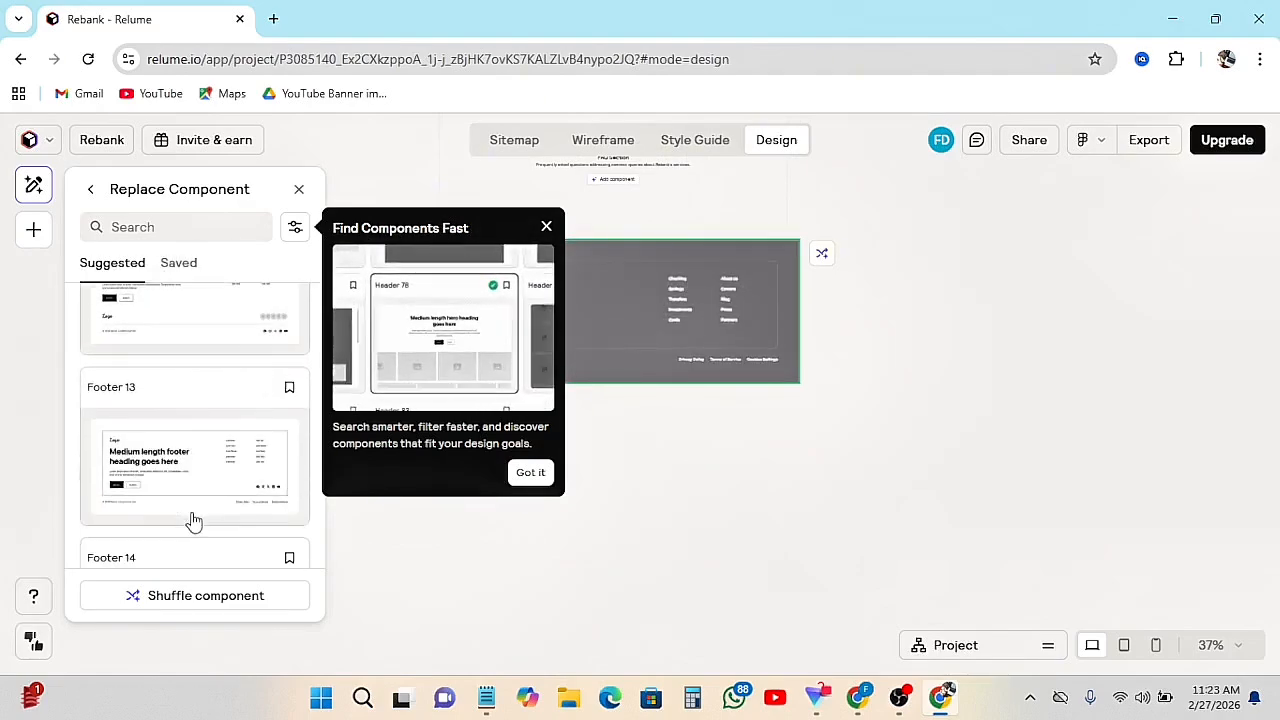
scroll(192, 520, down, 5)
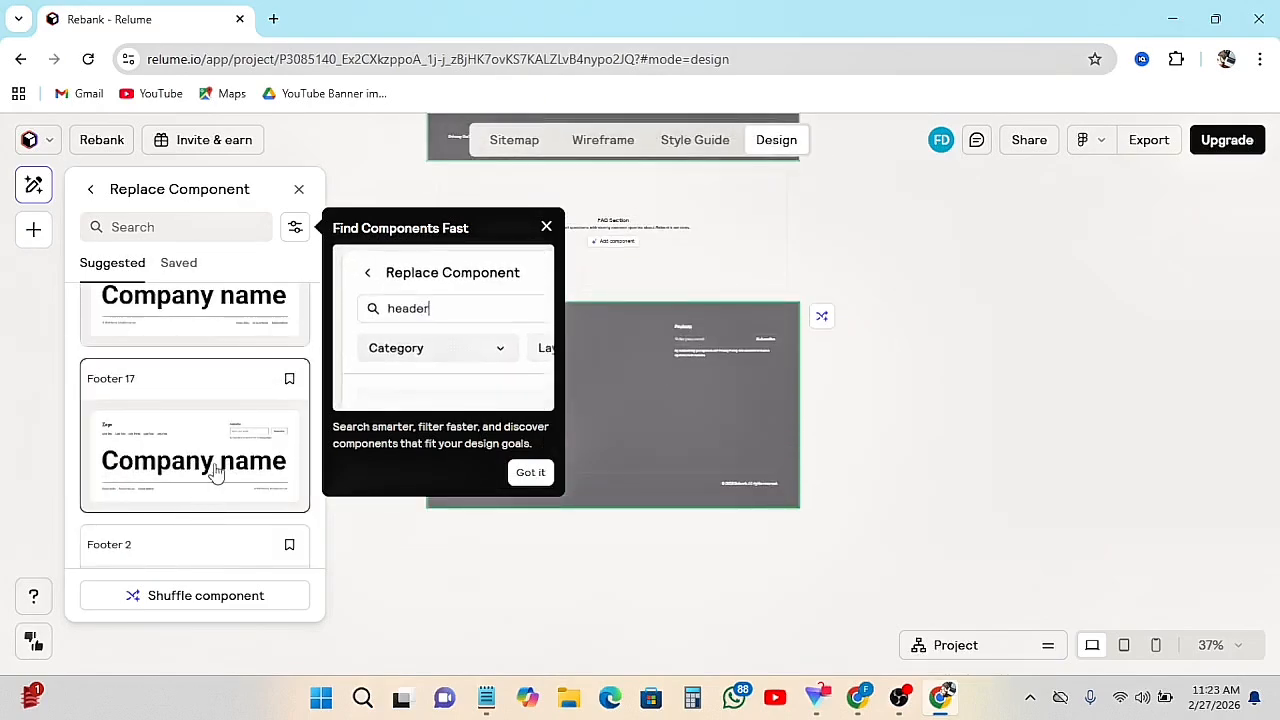
scroll(230, 463, up, 10)
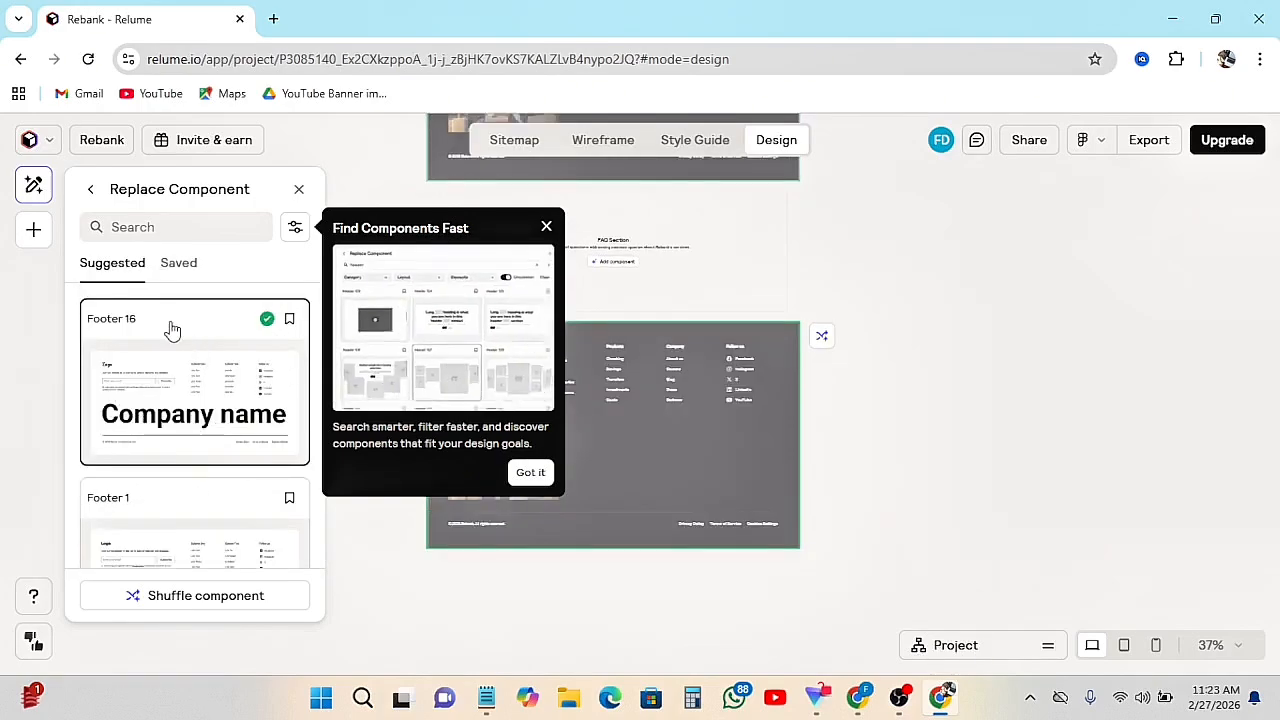
click(91, 190)
- Select the "Stay in the loop" newsletter section and open its image settings
scroll(451, 326, down, 2)
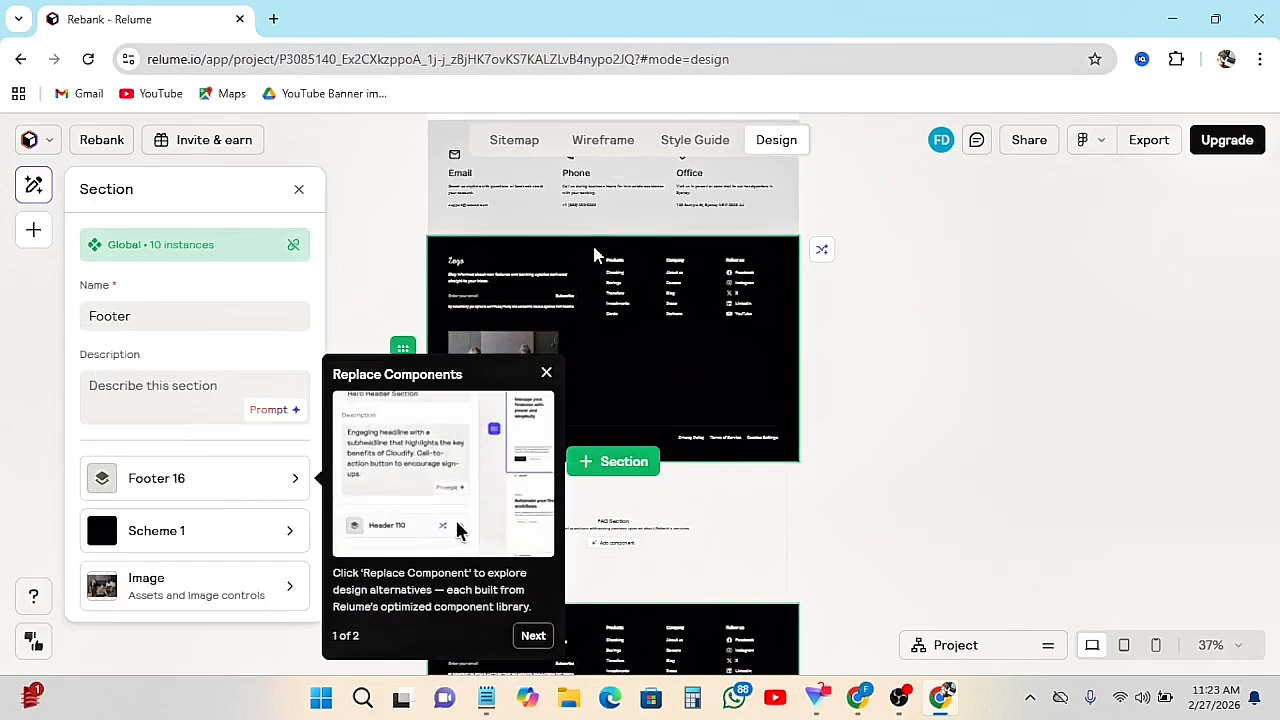
scroll(594, 254, up, 10)
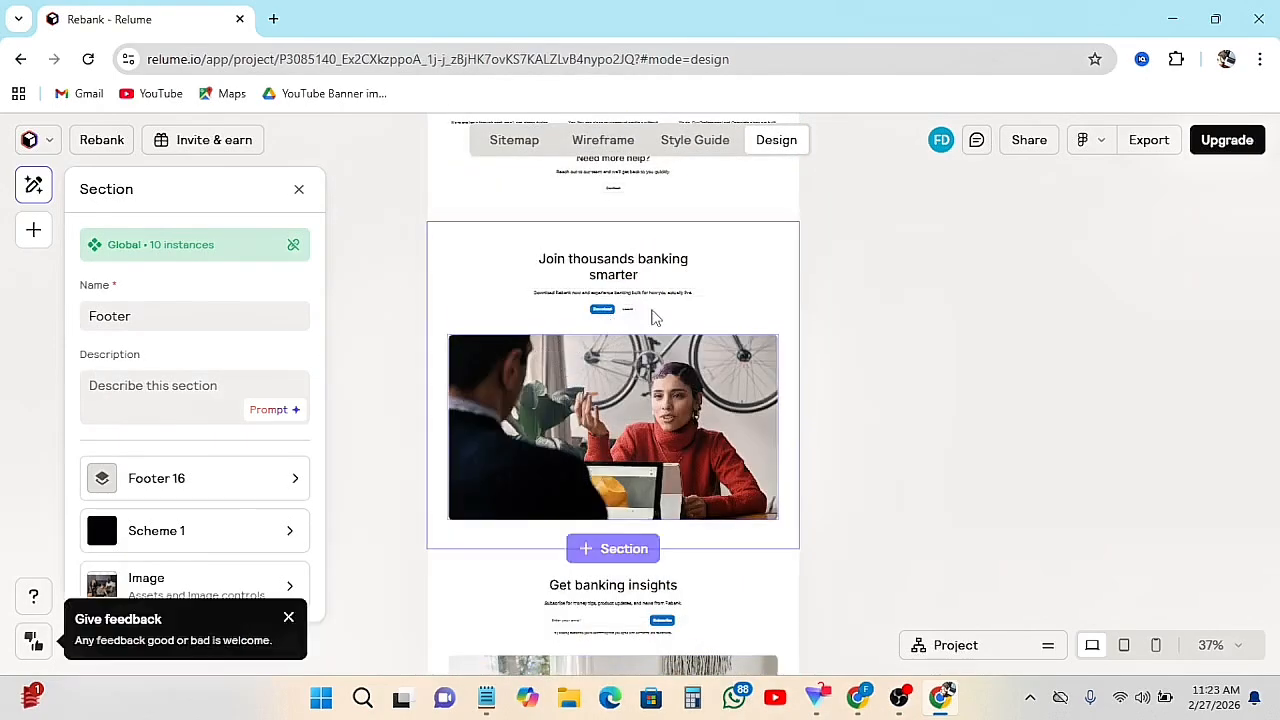
scroll(655, 318, up, 5)
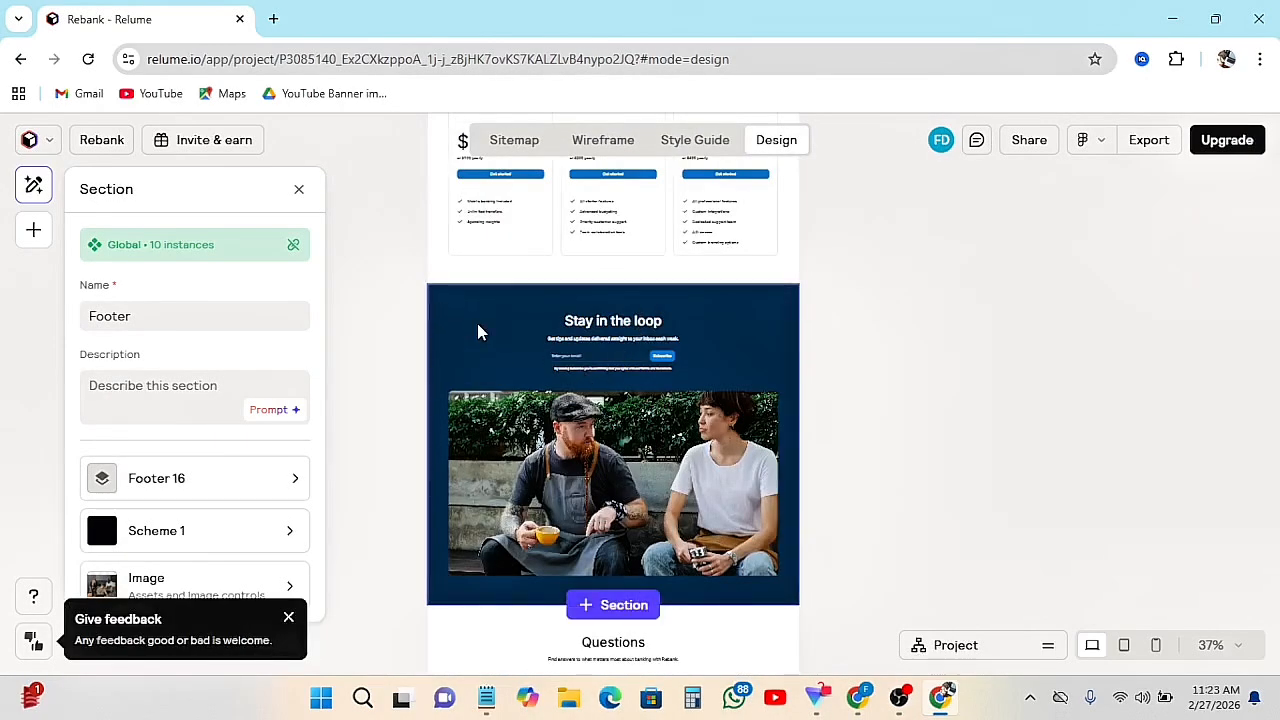
click(478, 332)
scroll(168, 444, down, 2)
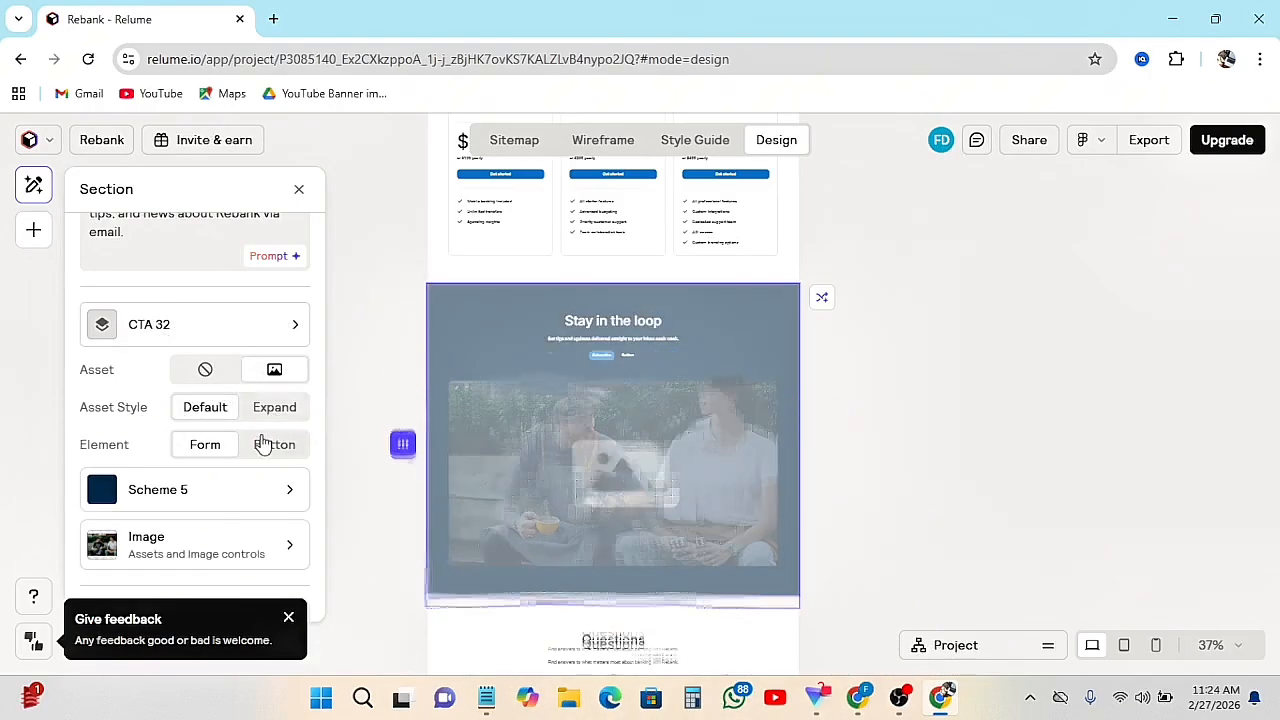
click(283, 546)
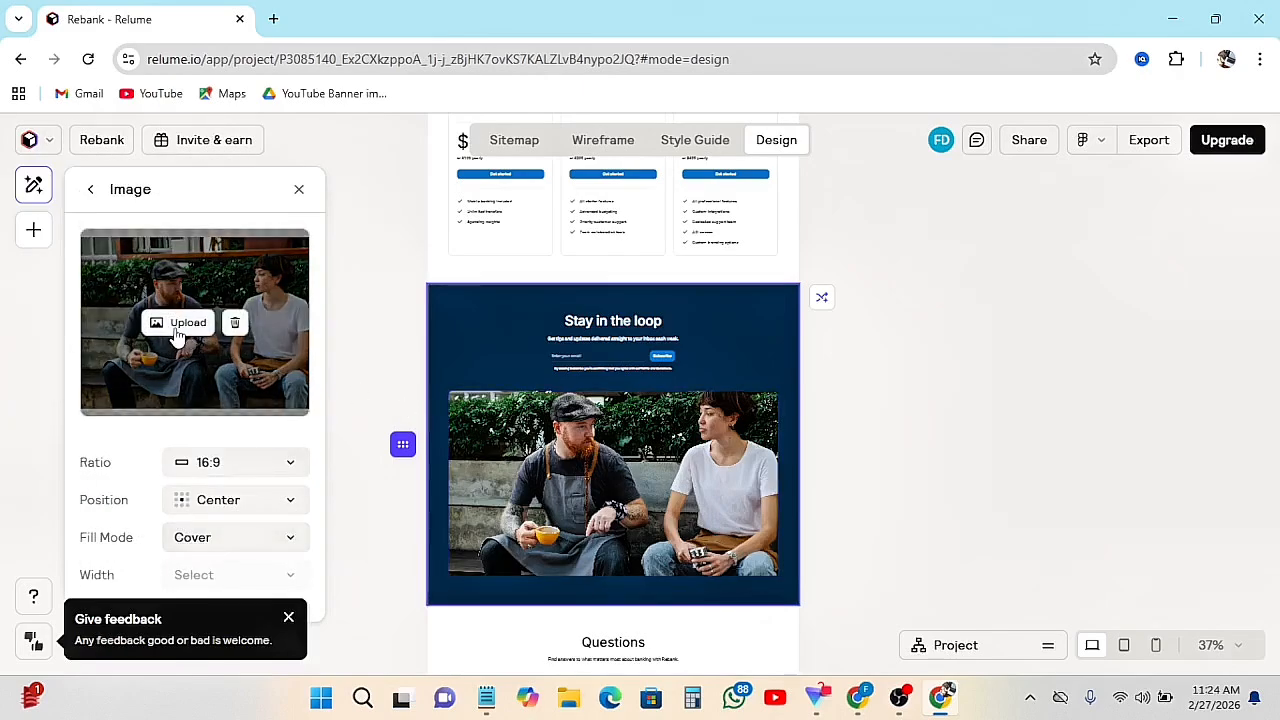
click(179, 323)
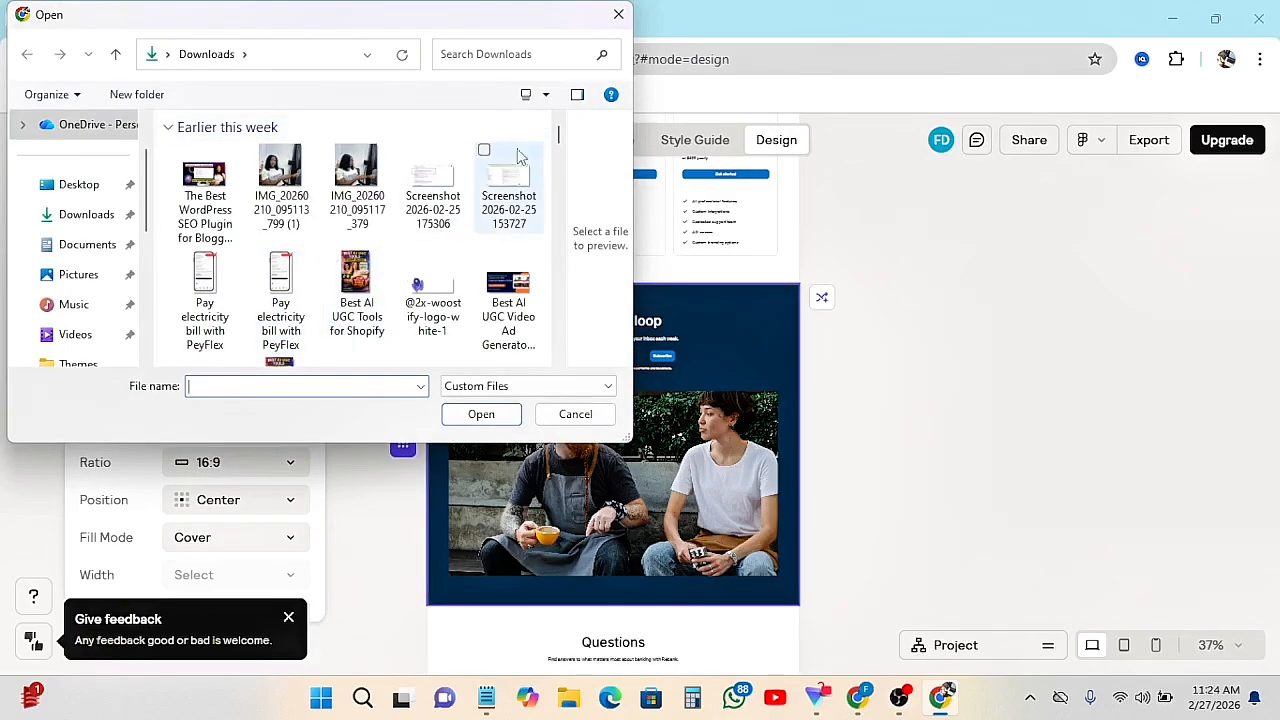
scroll(373, 265, down, 3)
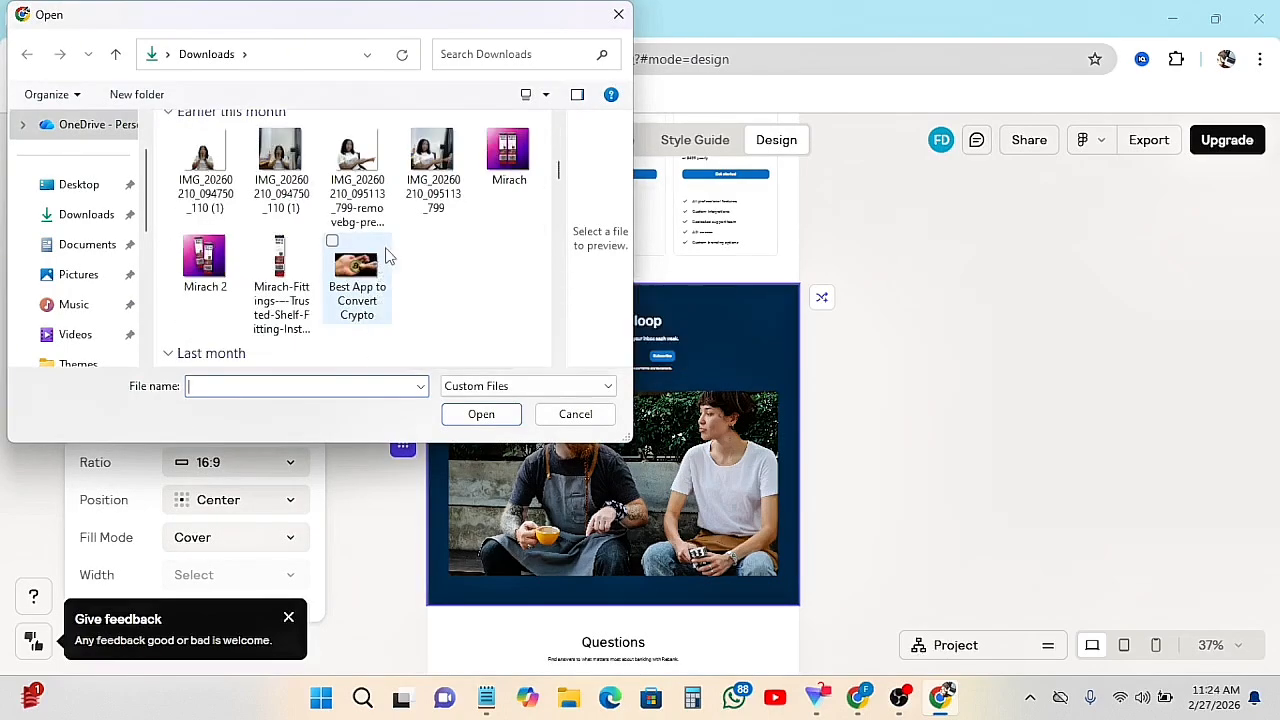
click(357, 270)
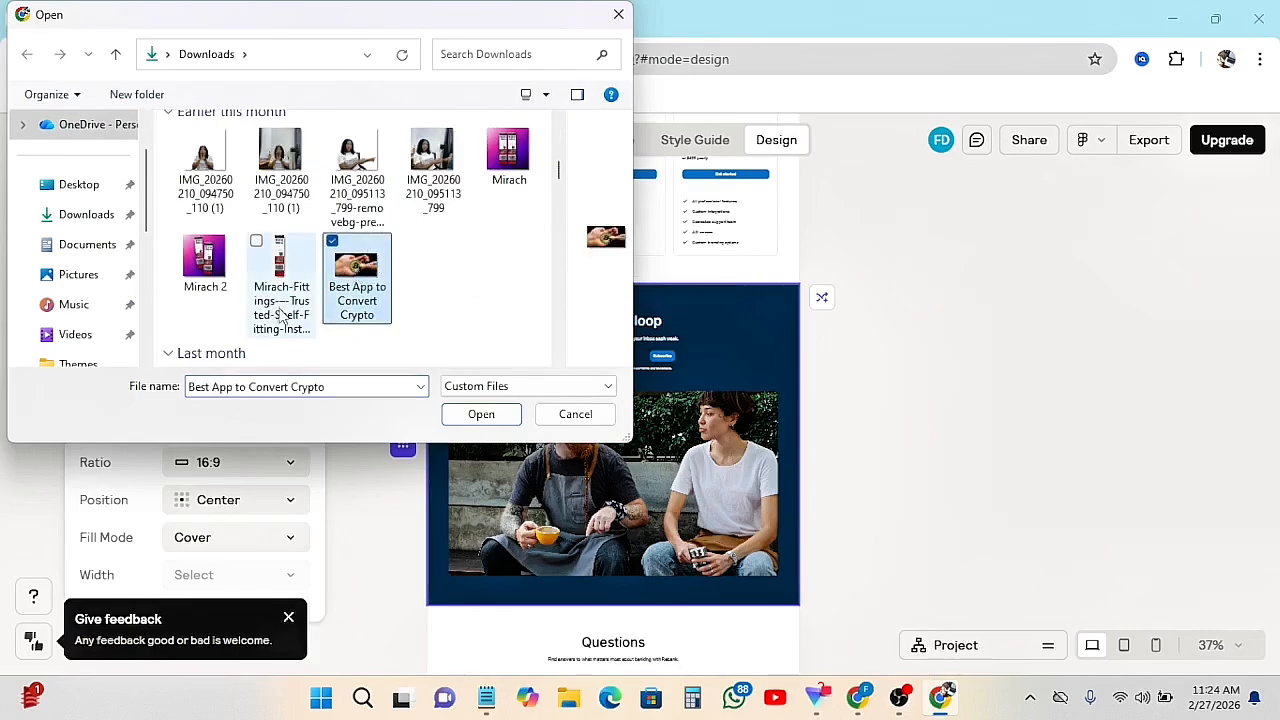
click(575, 414)
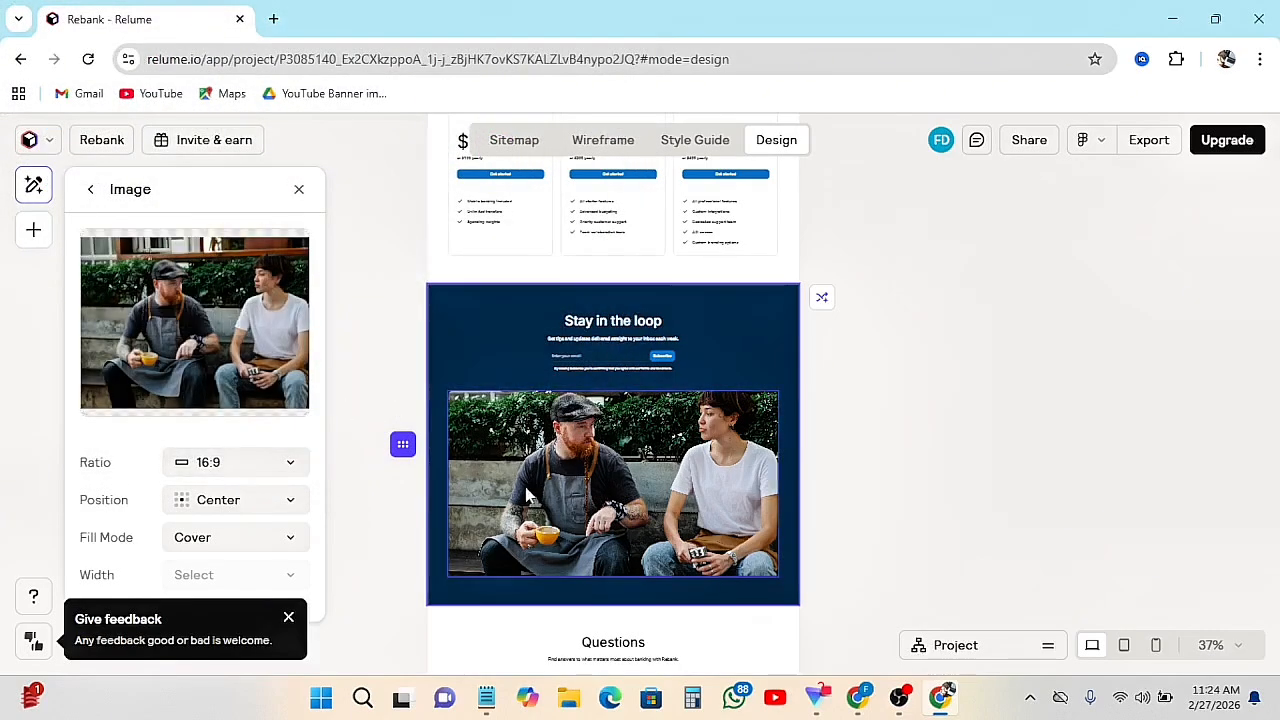
- Dismiss the feedback tip and check the aspect ratio options for the newsletter section's image
click(287, 622)
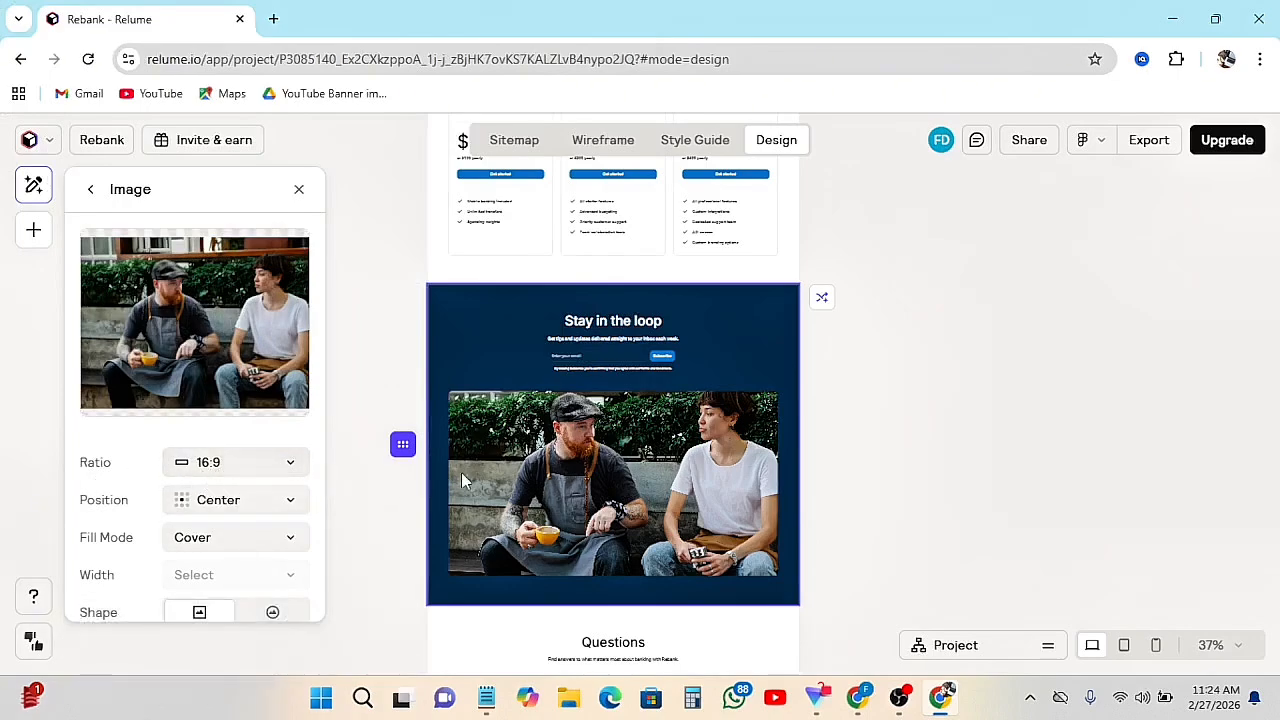
click(289, 463)
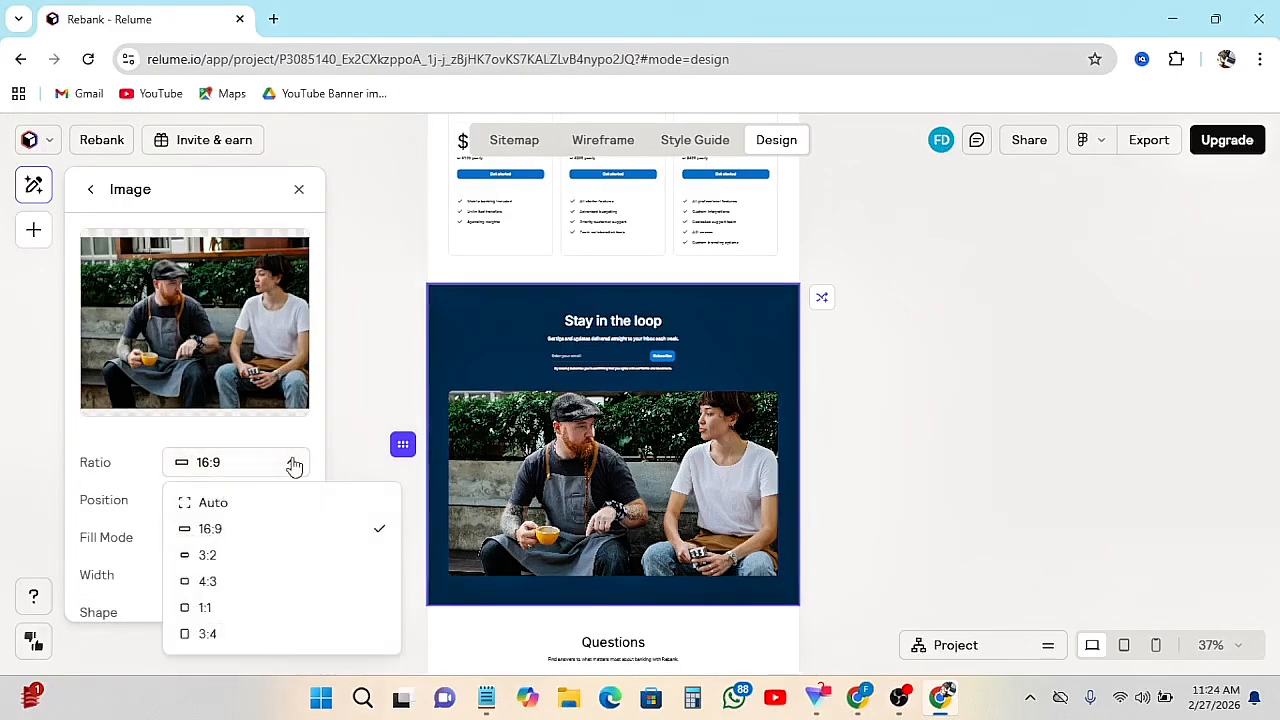
click(357, 444)
- Try the Contain fill mode on the newsletter section's image, then set it back to Cover
click(578, 520)
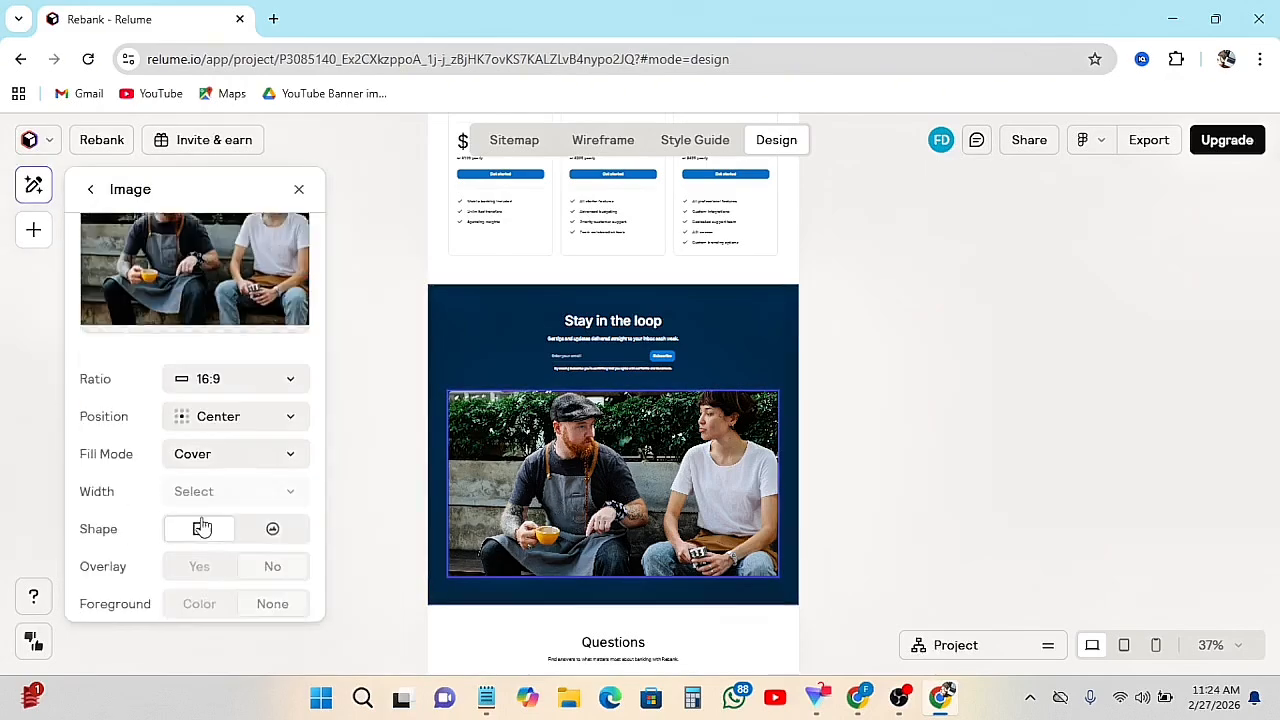
click(289, 443)
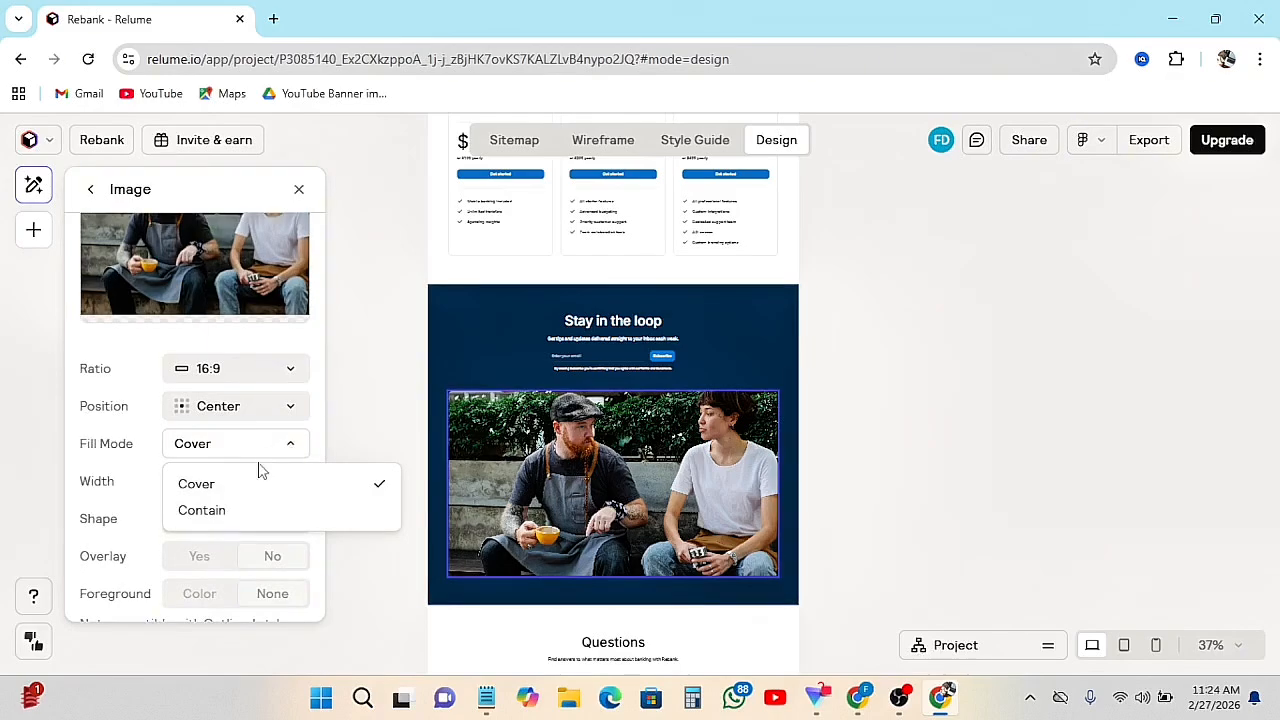
click(209, 512)
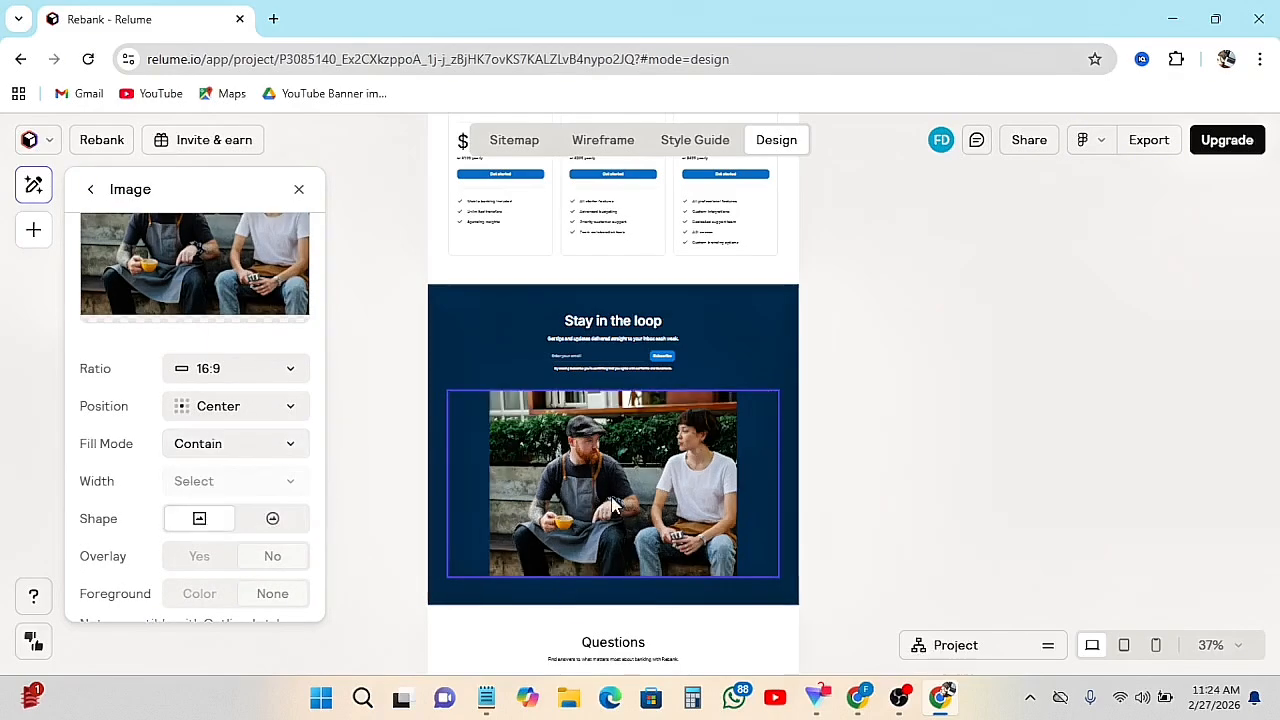
click(287, 446)
click(208, 492)
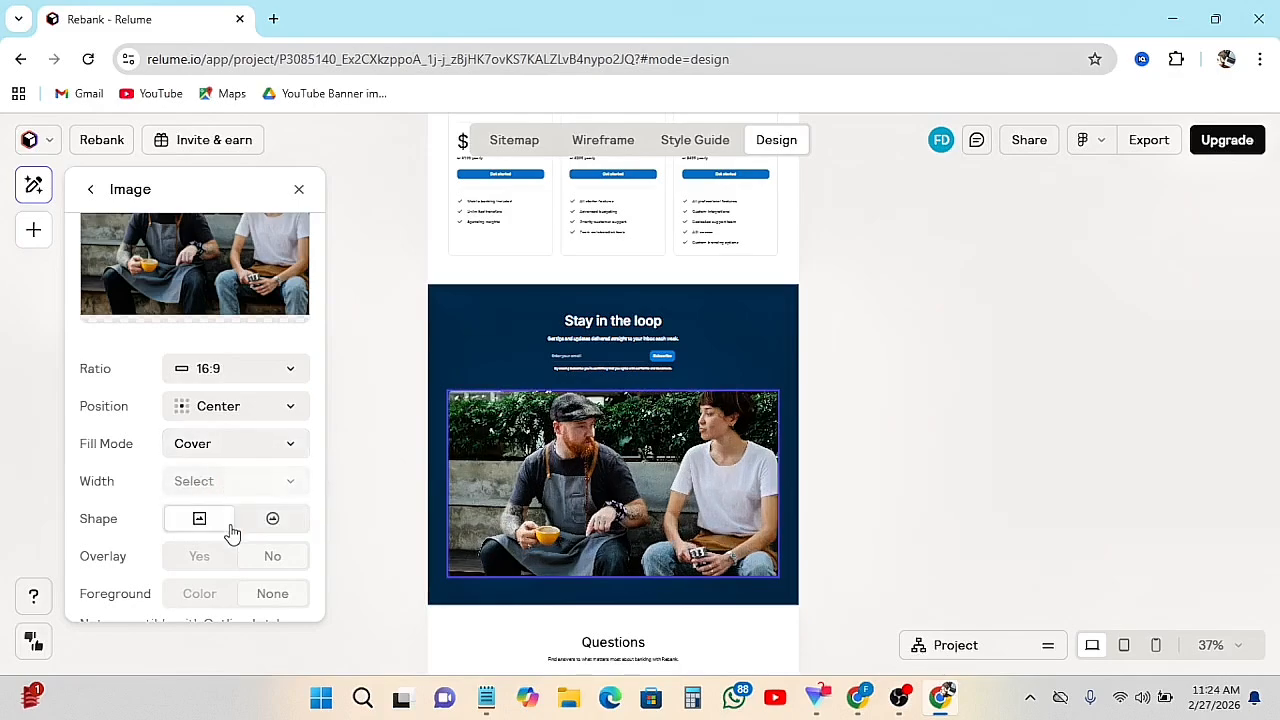
- Try the circular shape on the newsletter section's image, then switch it back to the rectangular shape
scroll(231, 533, down, 1)
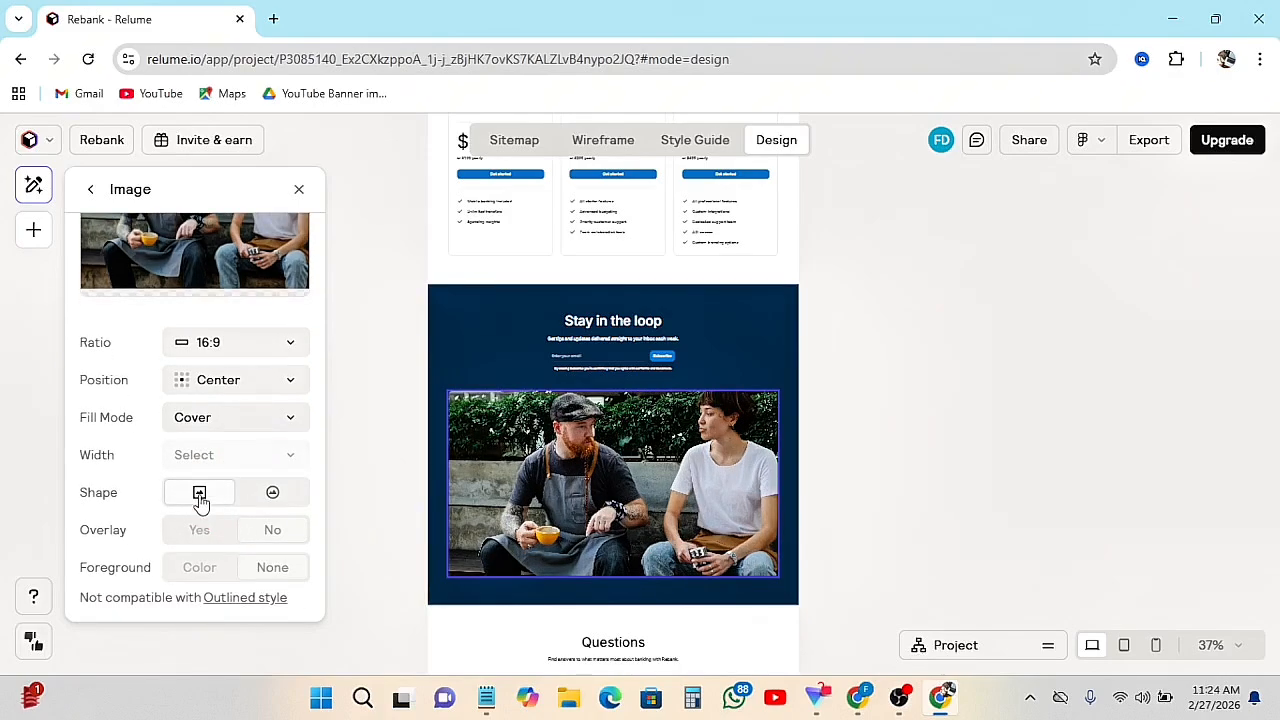
click(273, 493)
scroll(658, 515, down, 2)
scroll(658, 515, up, 1)
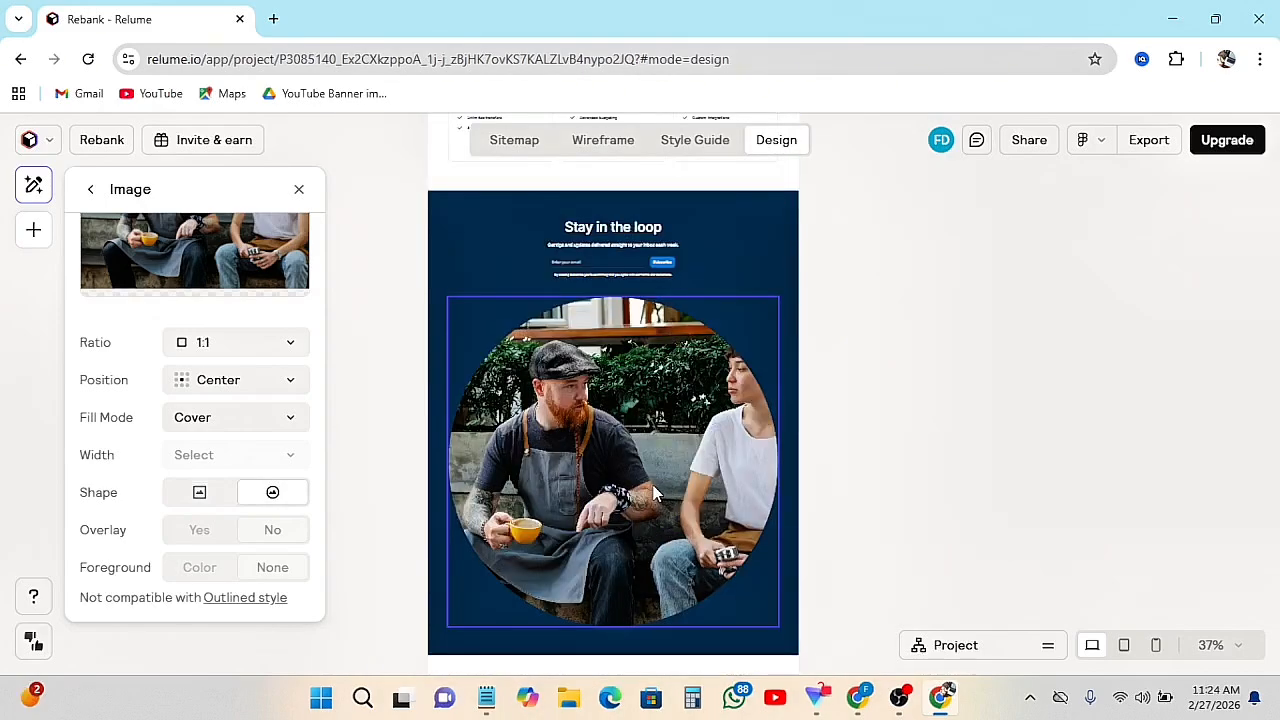
click(200, 493)
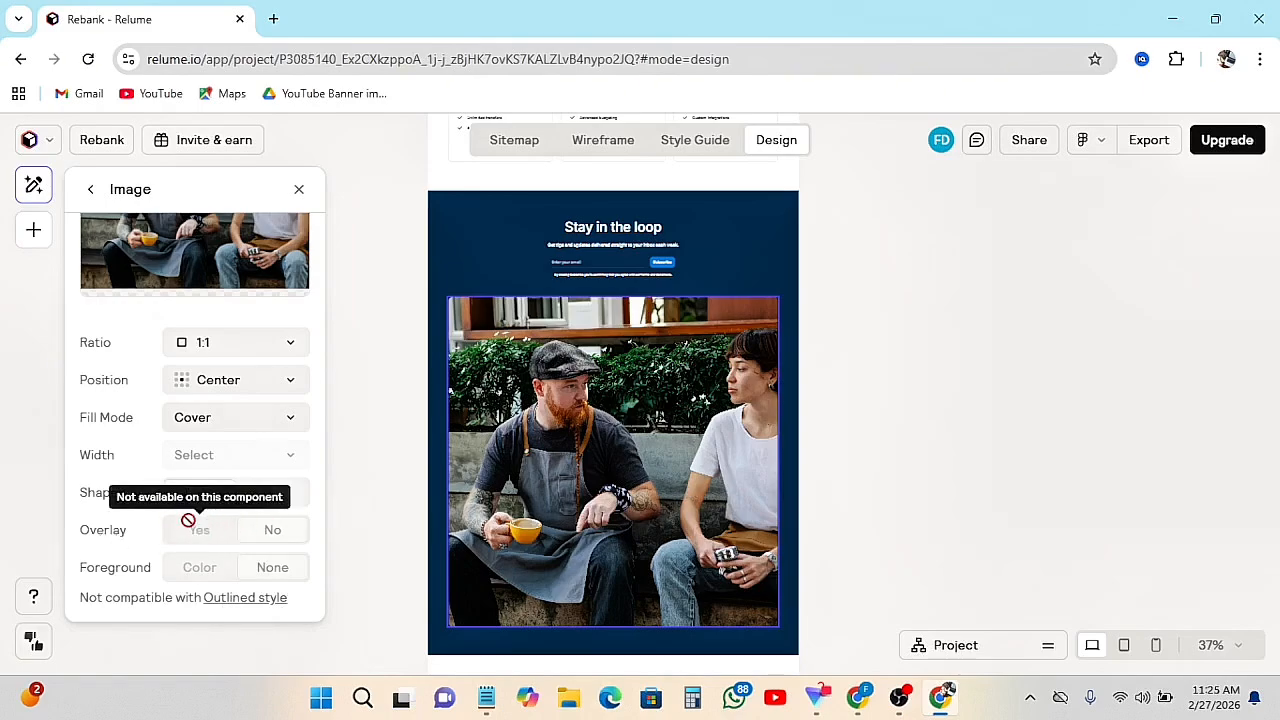
scroll(240, 464, up, 1)
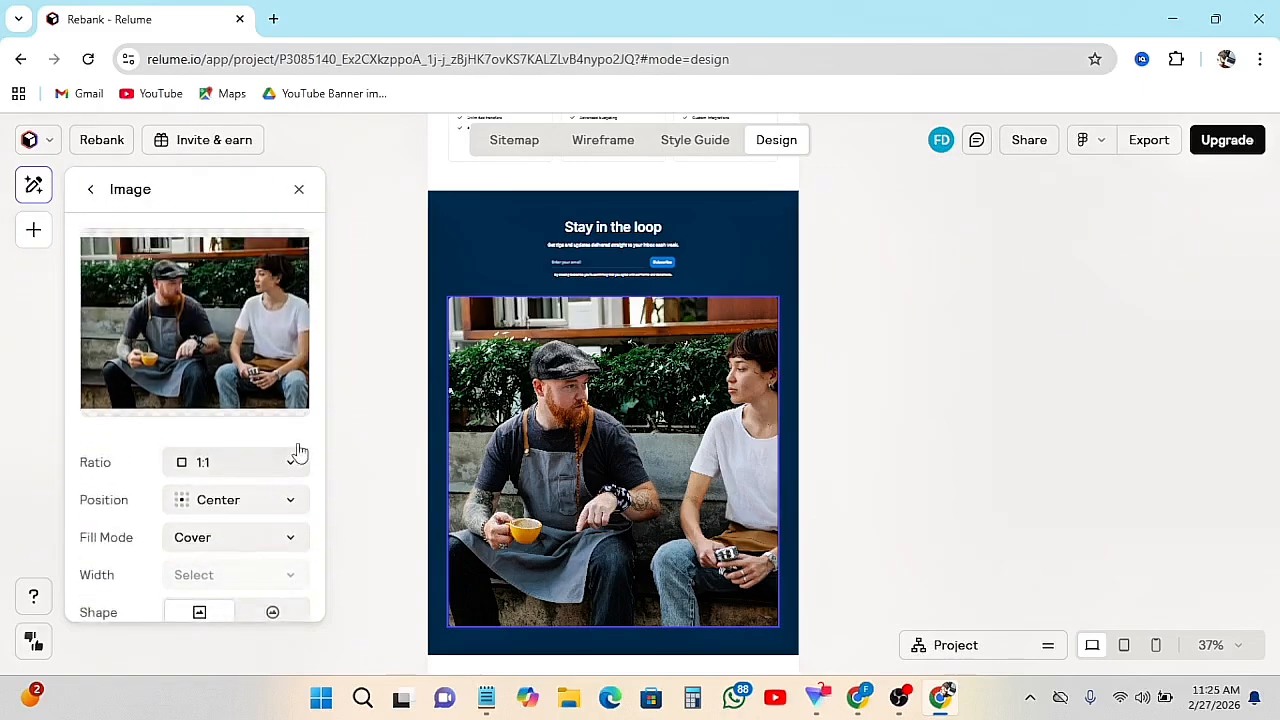
- Open the replacement components for the "Stay in the loop" newsletter section and dismiss the component search tip
click(543, 226)
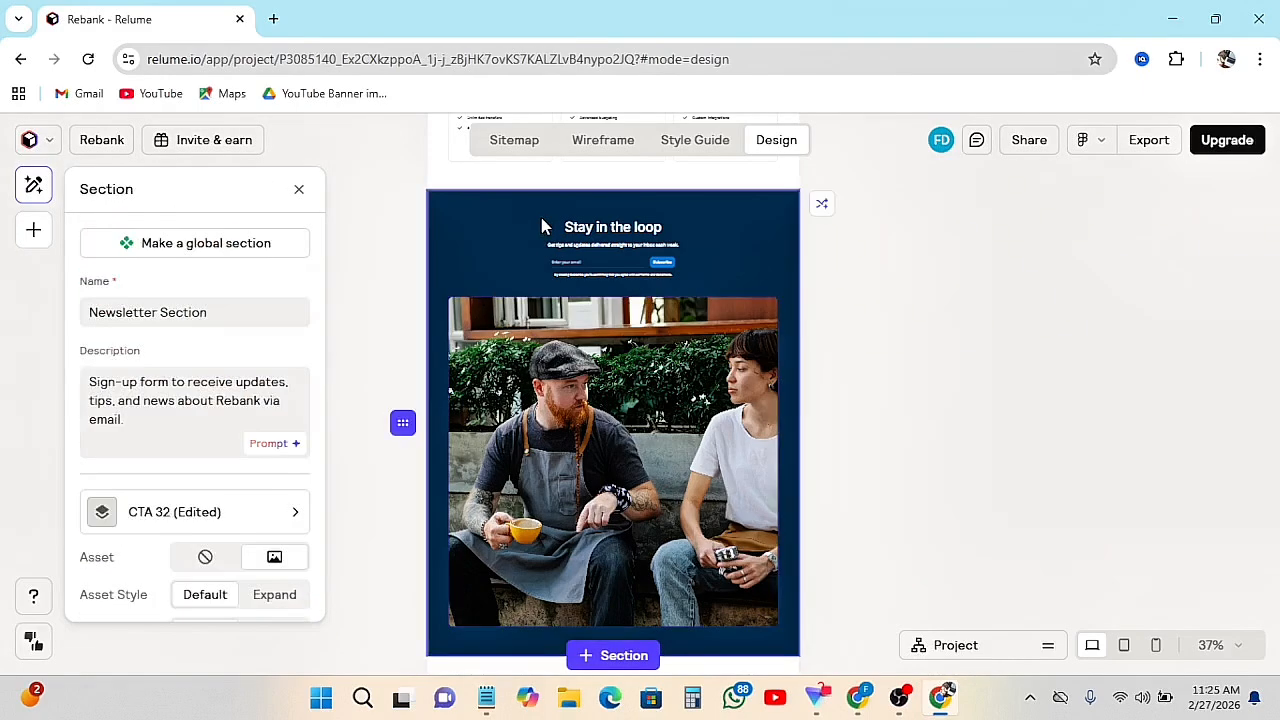
click(297, 512)
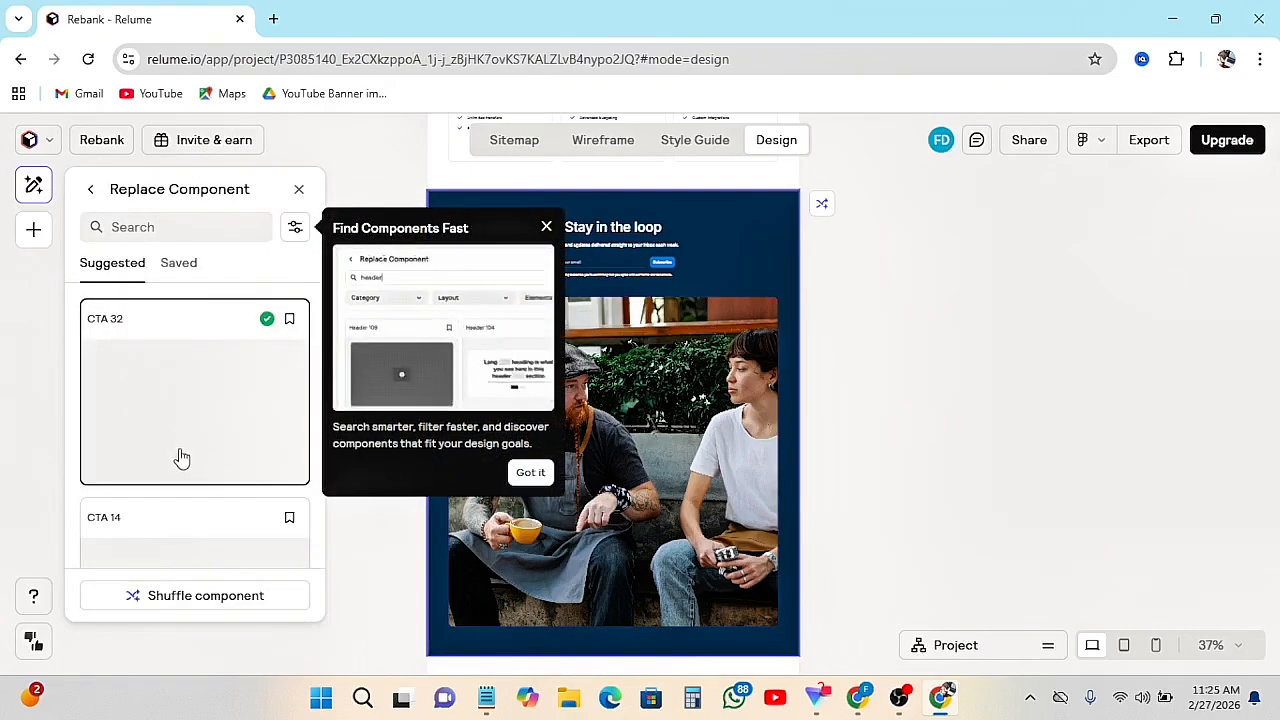
click(546, 227)
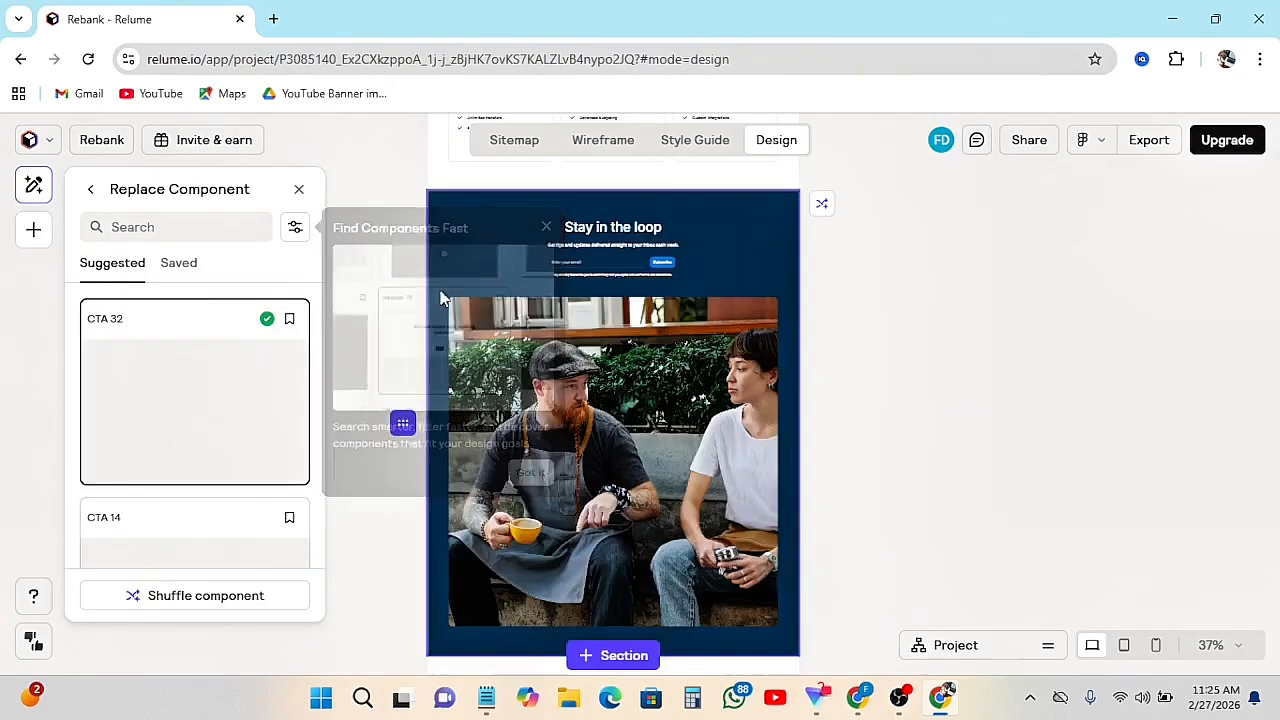
- Preview the suggested CTA components, including CTA 14, CTA 2, CTA 20, CTA 22 and CTA 24, on the newsletter section
scroll(160, 430, down, 5)
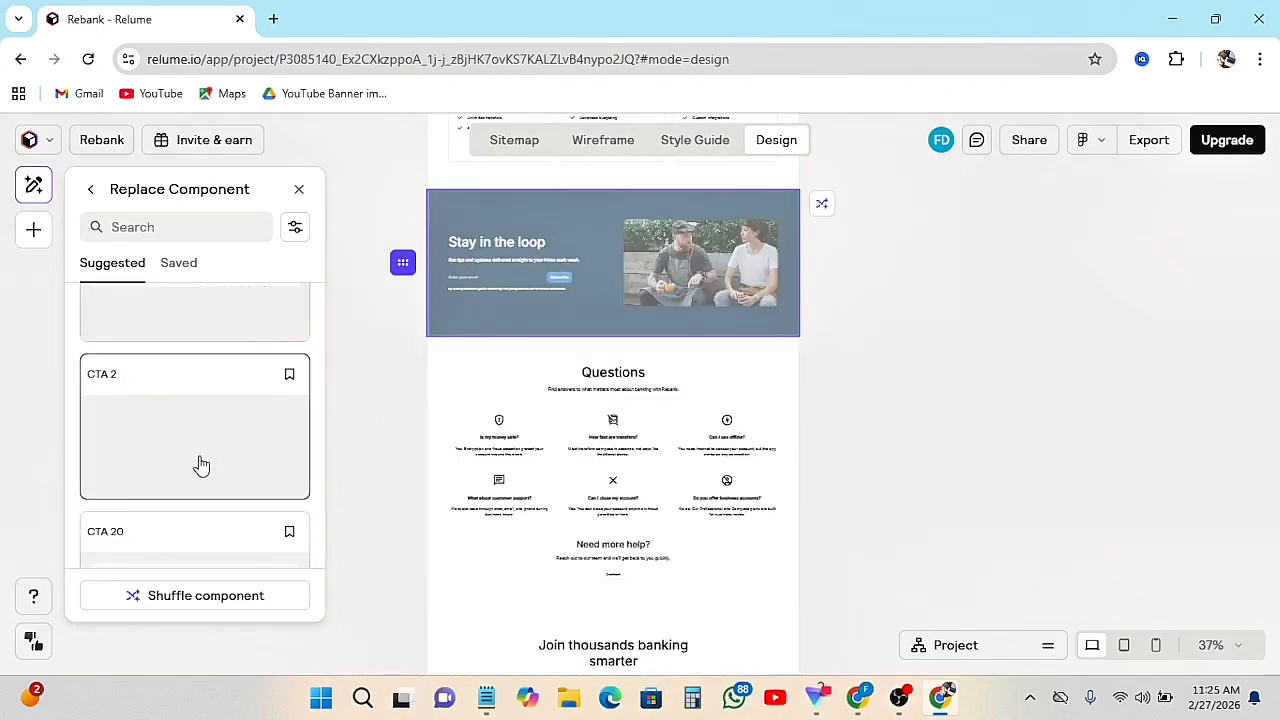
scroll(198, 455, down, 1)
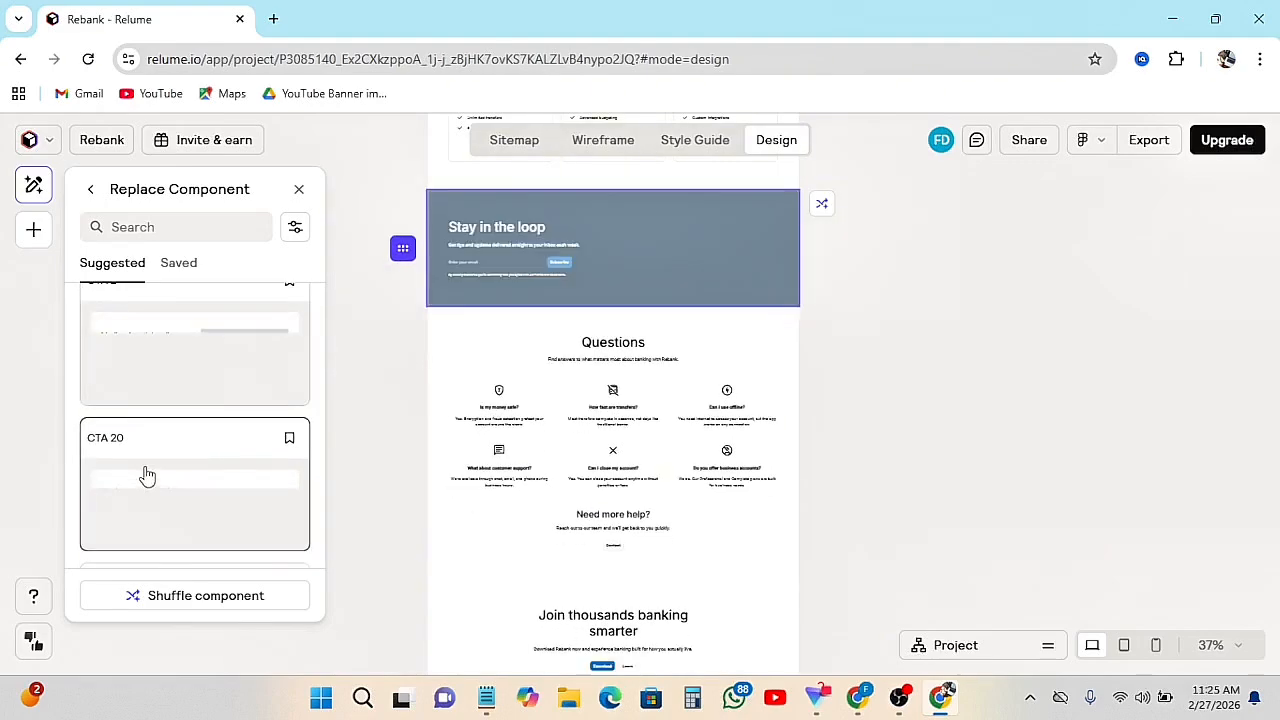
scroll(147, 476, down, 1)
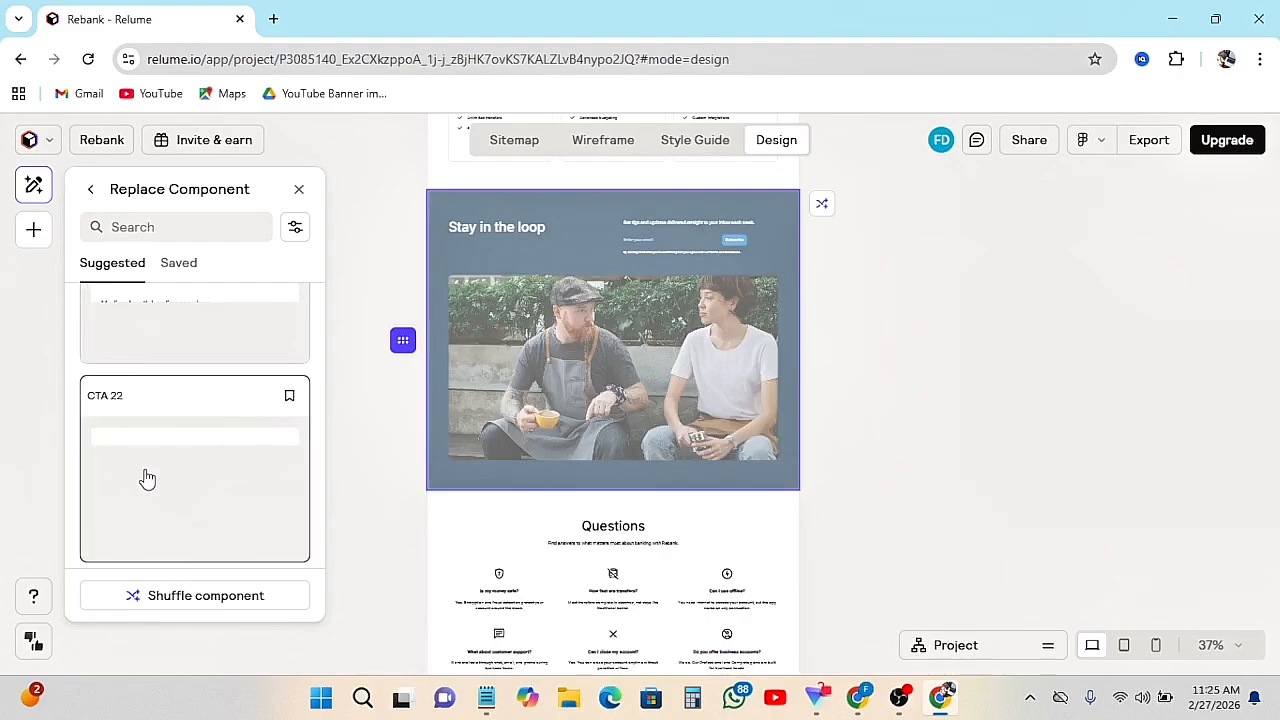
scroll(179, 480, down, 1)
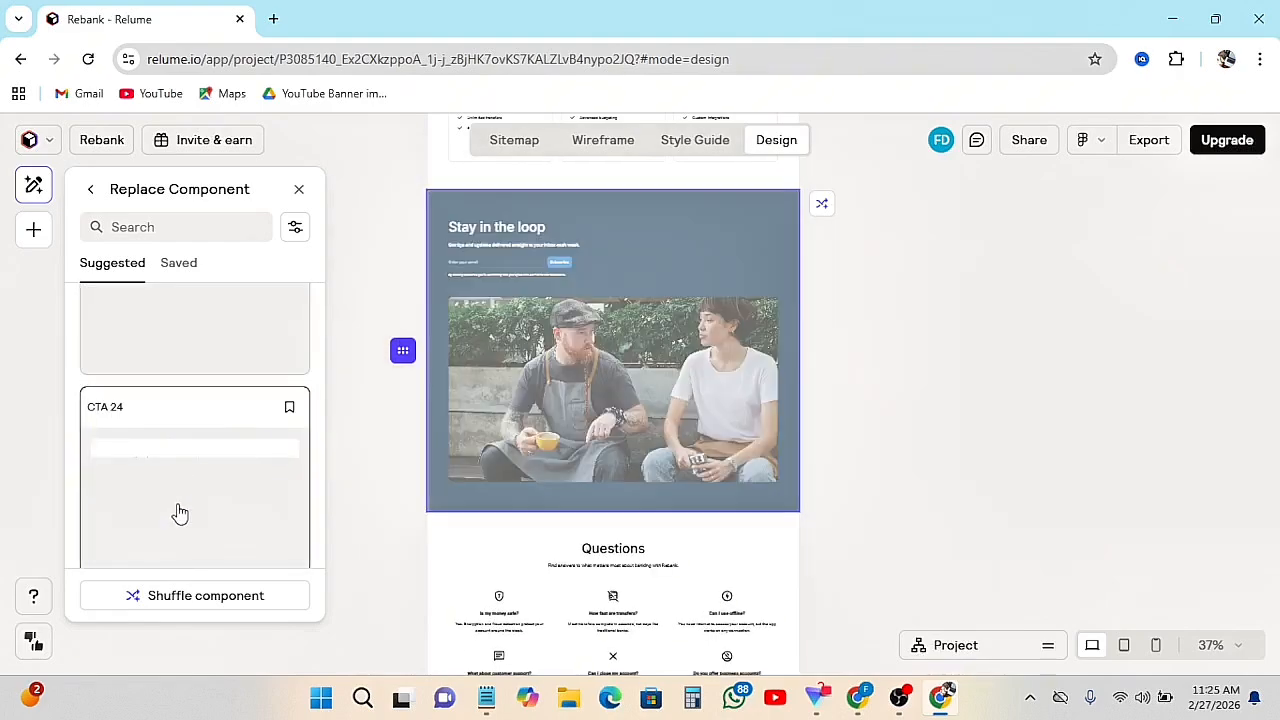
scroll(183, 486, down, 1)
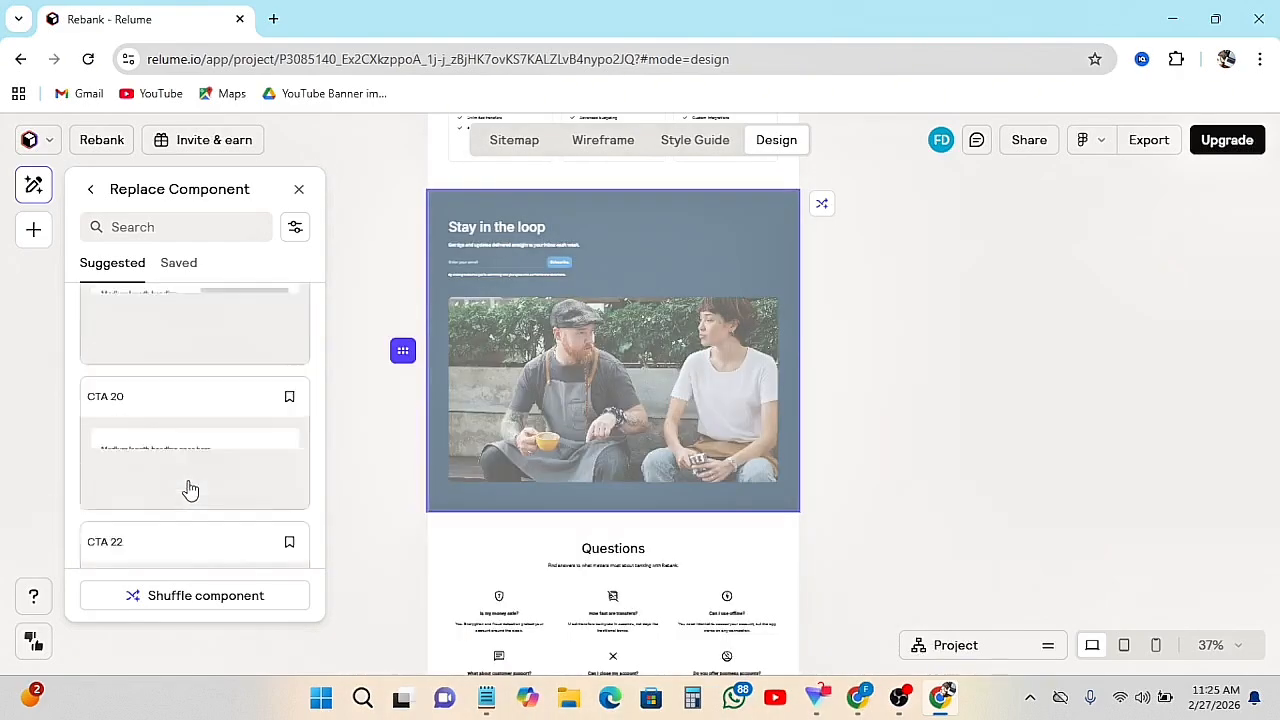
scroll(217, 480, up, 1)
click(237, 460)
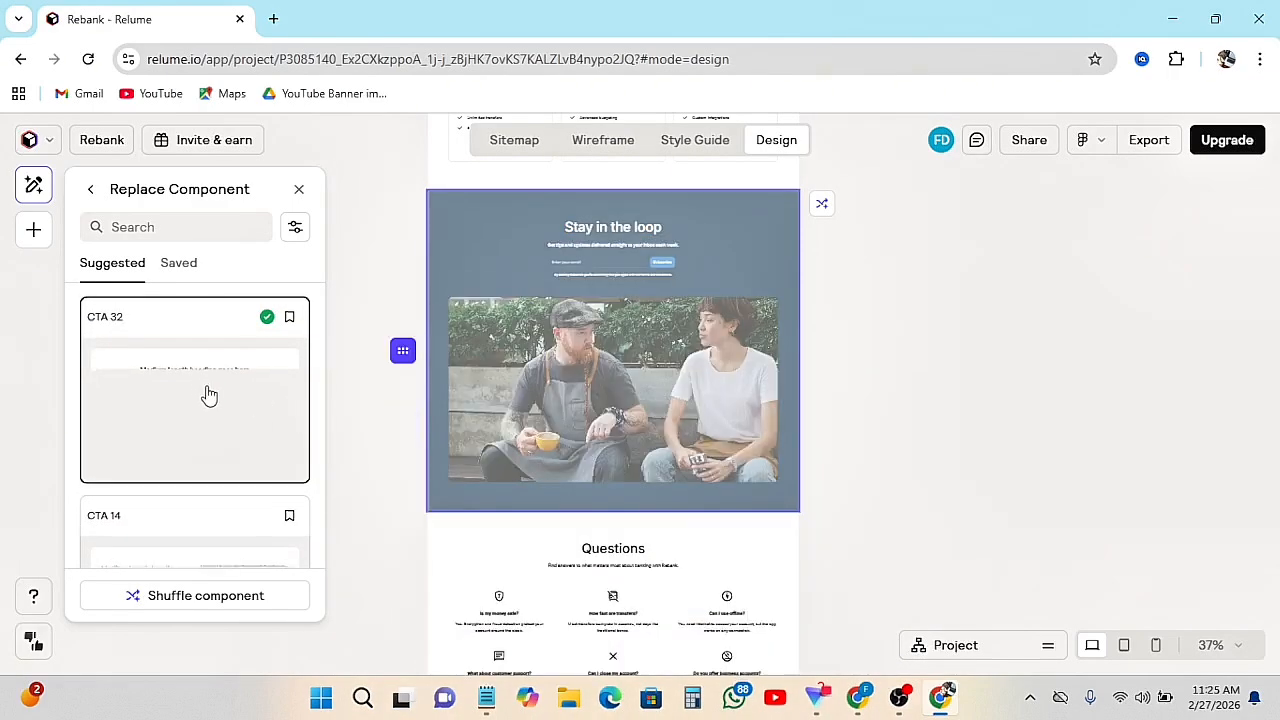
scroll(206, 385, down, 2)
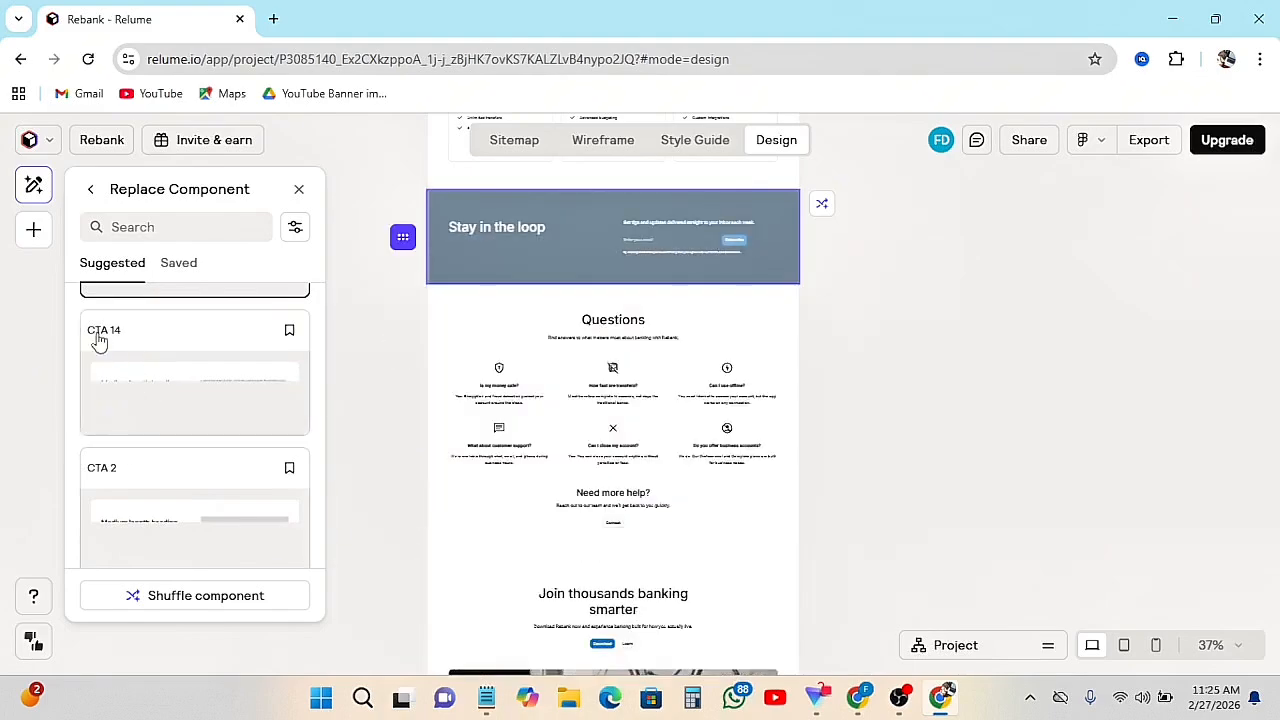
scroll(145, 480, down, 2)
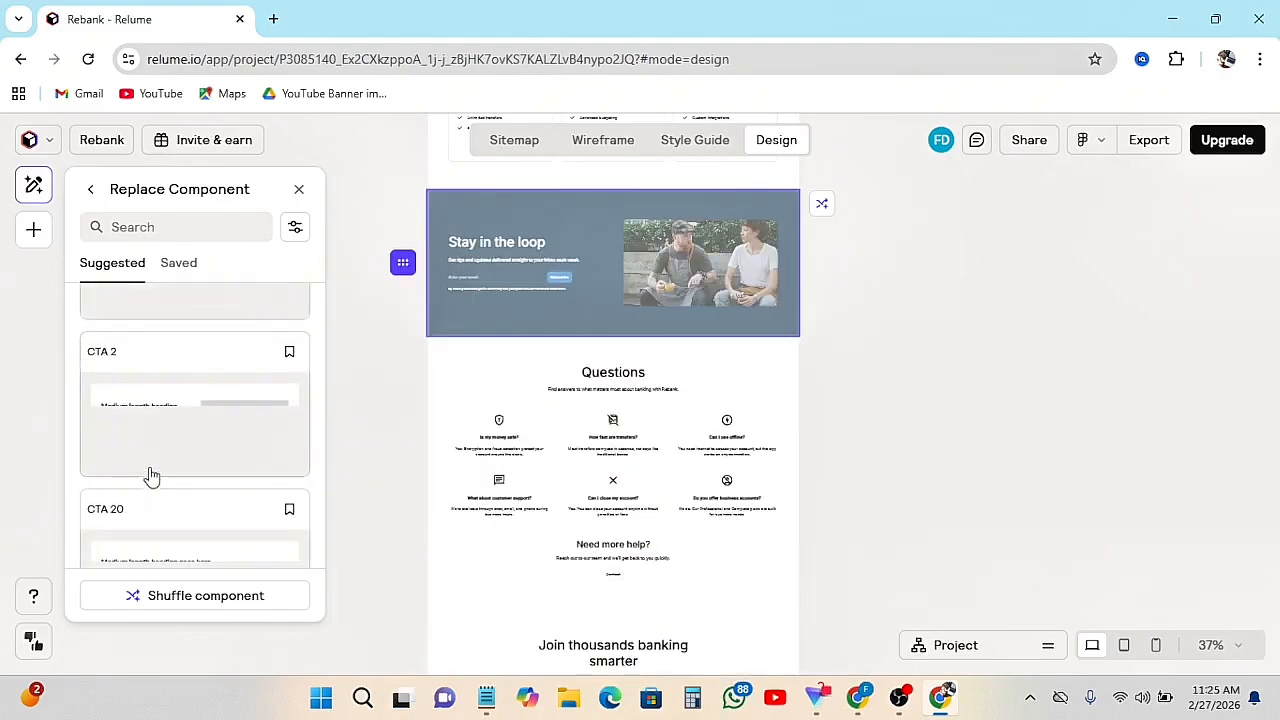
scroll(172, 484, down, 3)
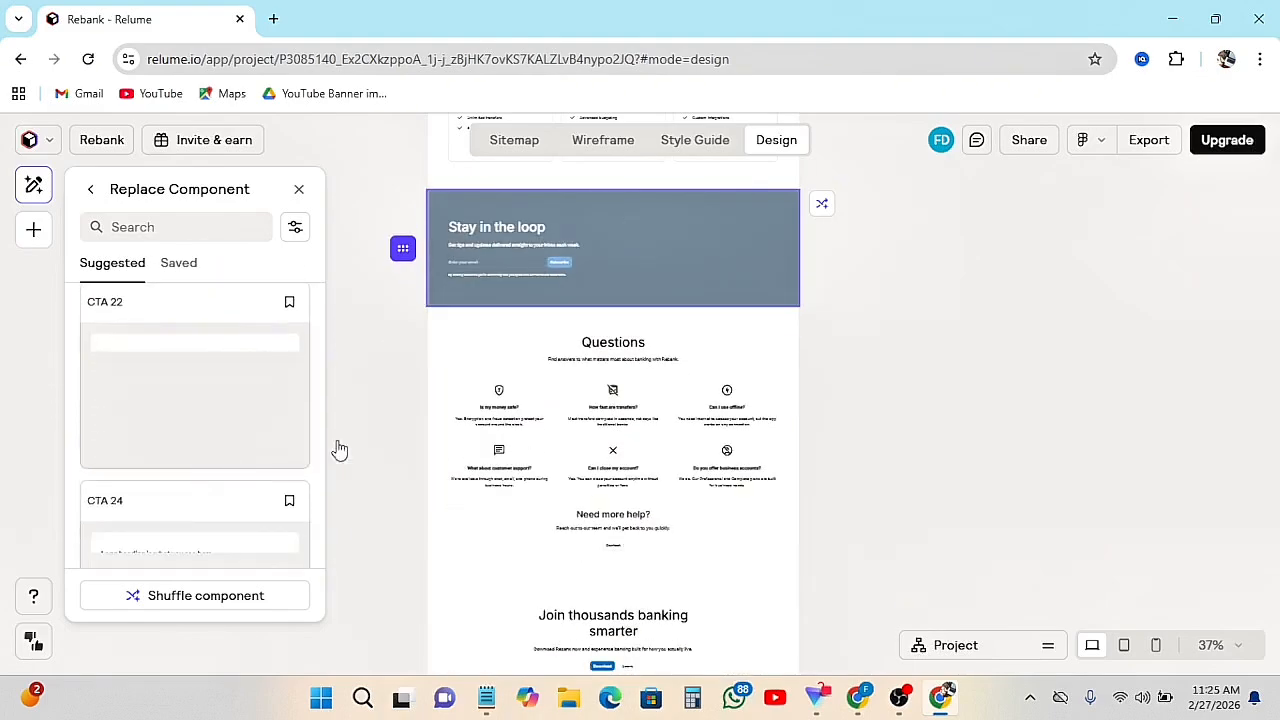
- Open the replacement components for the "Clear pricing" section and preview the suggestions Pricing 6, Pricing 7 and Pricing 8
scroll(574, 395, up, 3)
scroll(575, 398, up, 2)
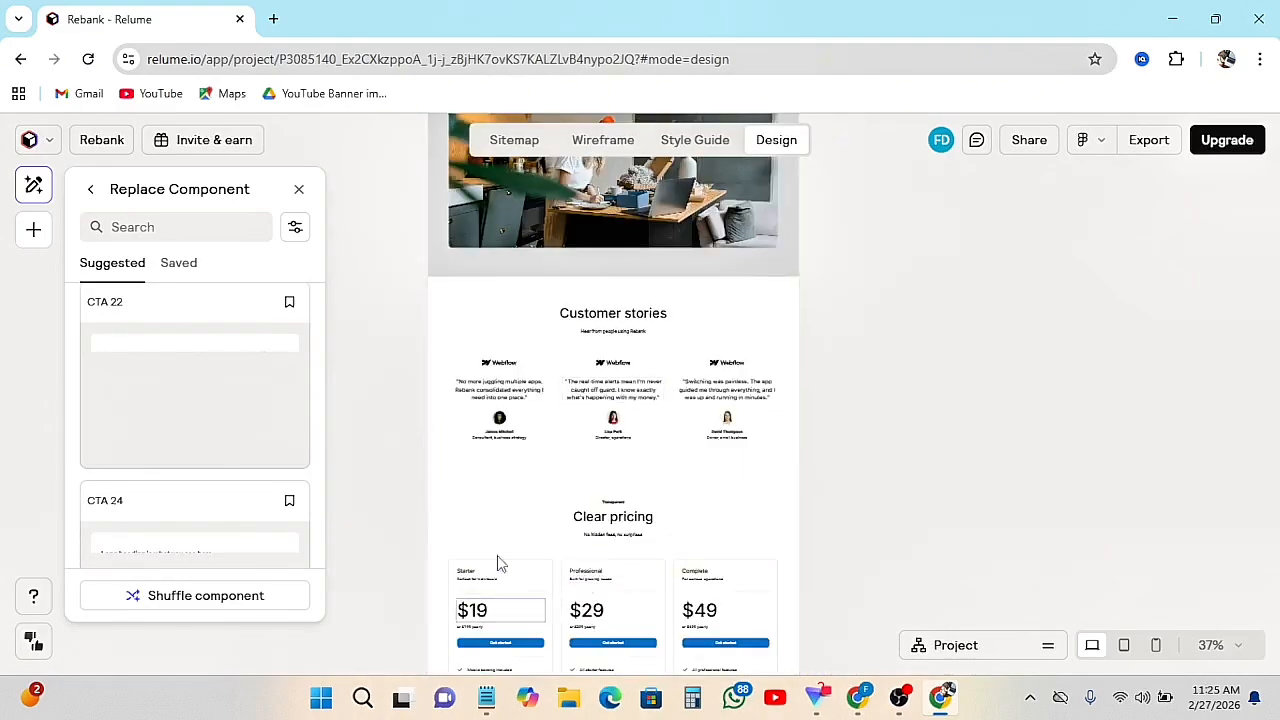
click(525, 520)
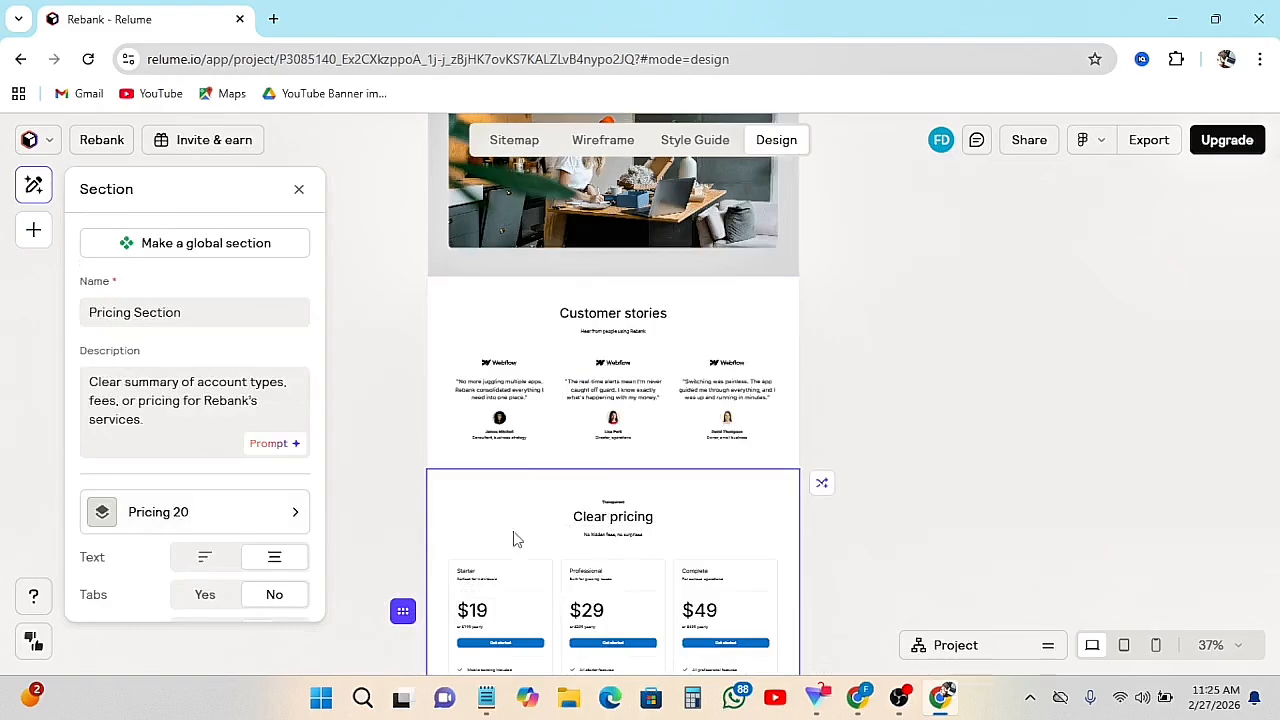
click(295, 514)
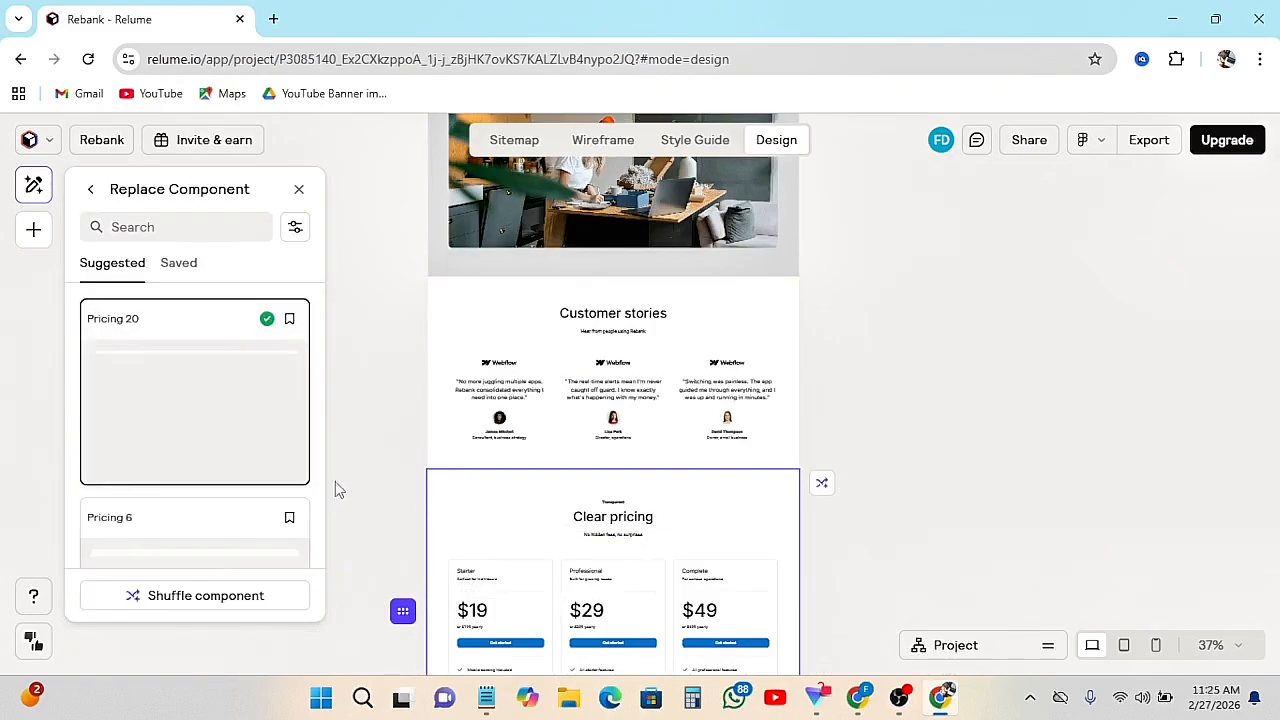
scroll(180, 428, down, 2)
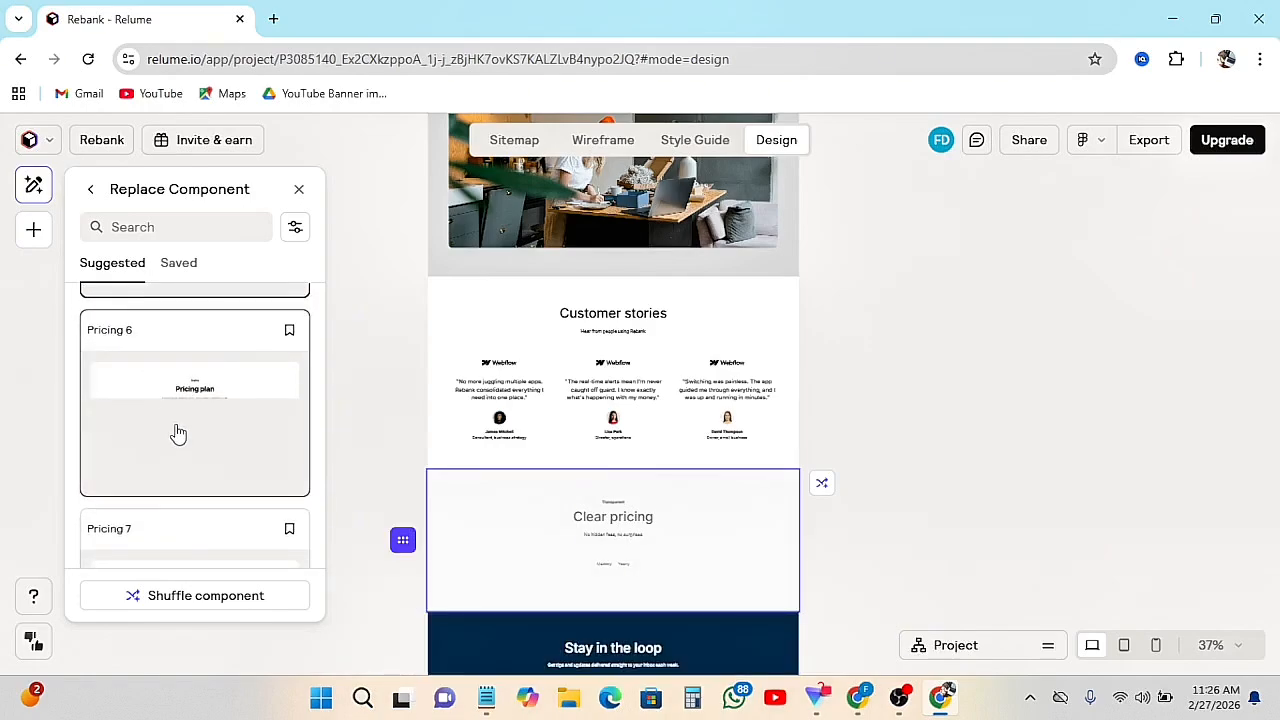
scroll(178, 432, down, 2)
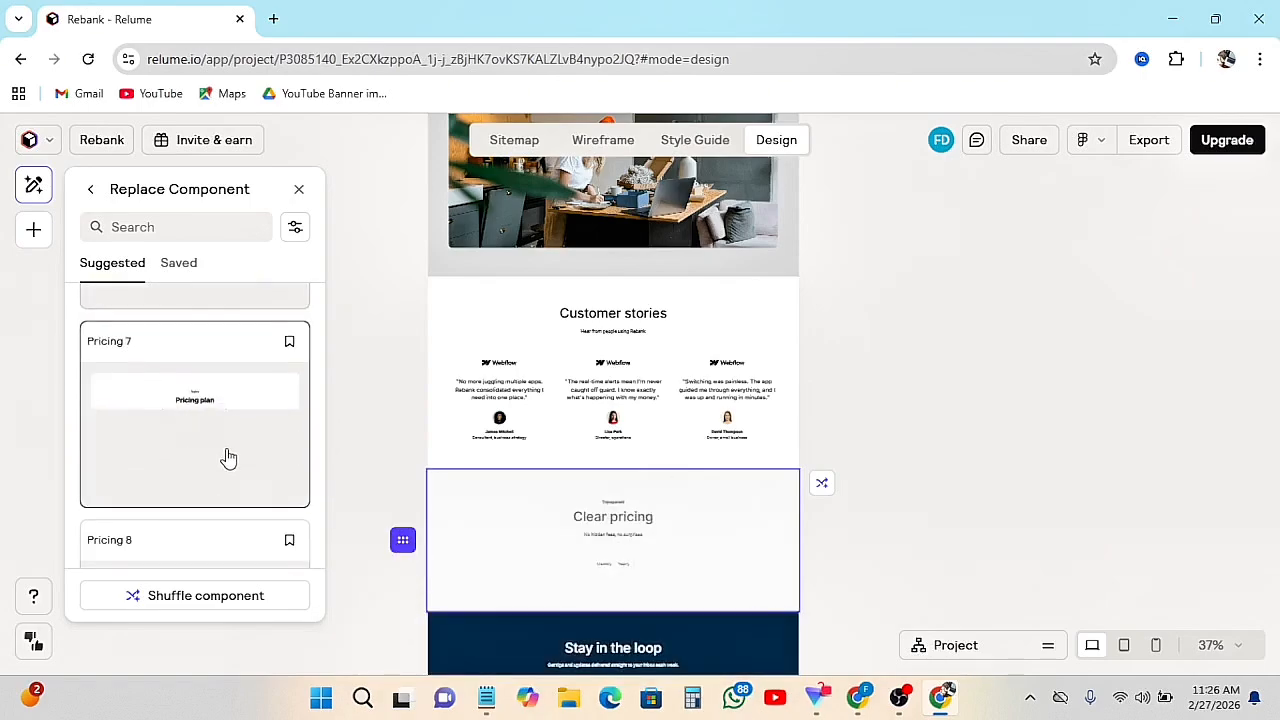
scroll(228, 457, down, 1)
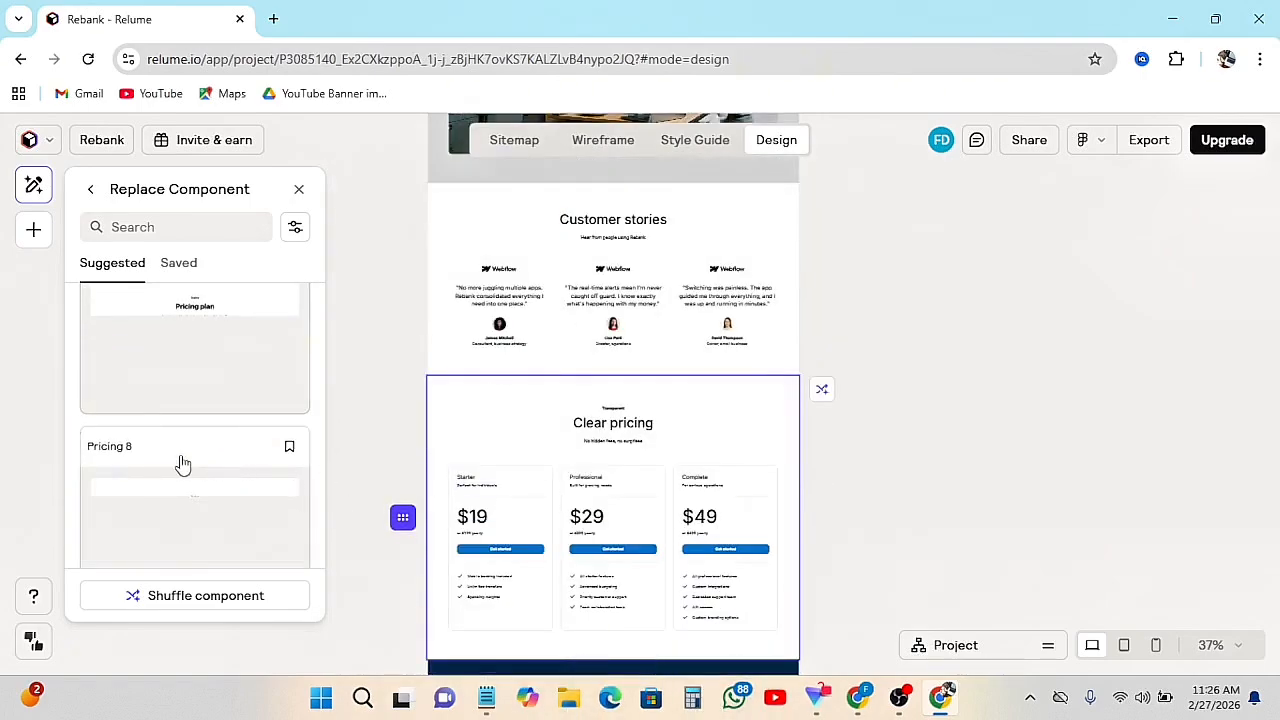
scroll(185, 490, down, 1)
- Check the Home page at the tablet and mobile breakpoints, and return it to the desktop breakpoint
scroll(600, 481, up, 15)
scroll(604, 389, up, 10)
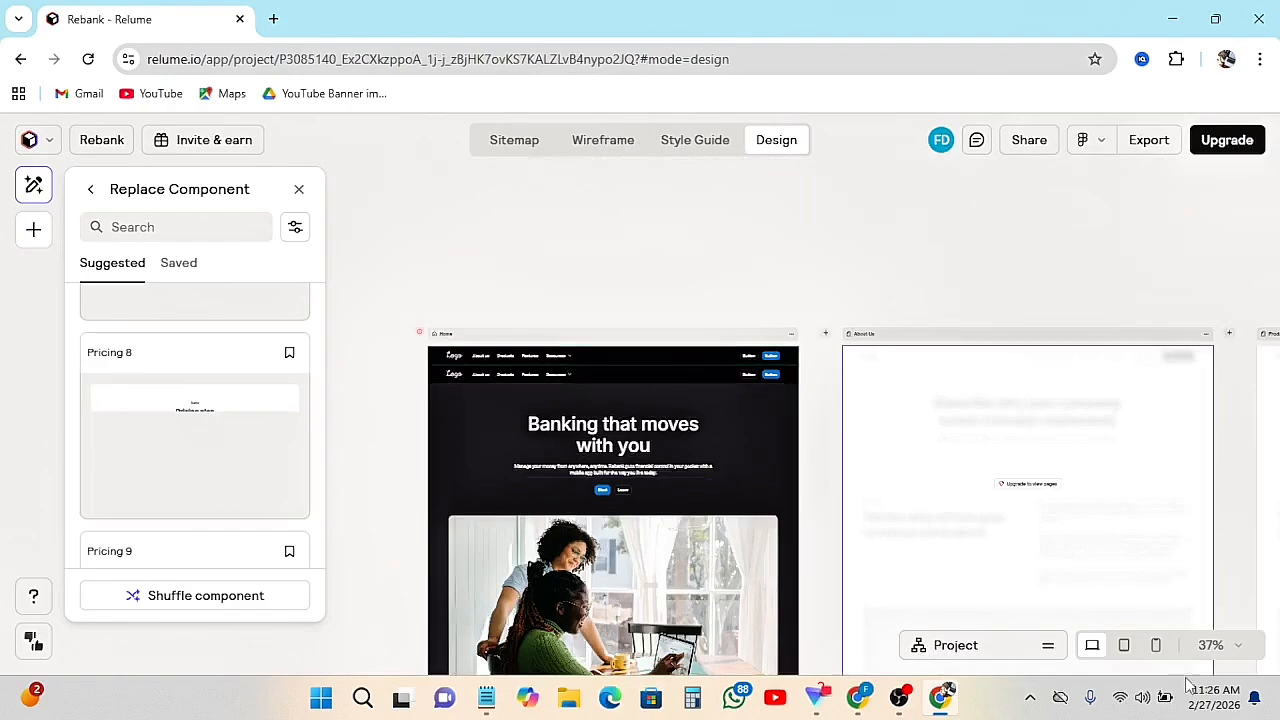
click(1126, 645)
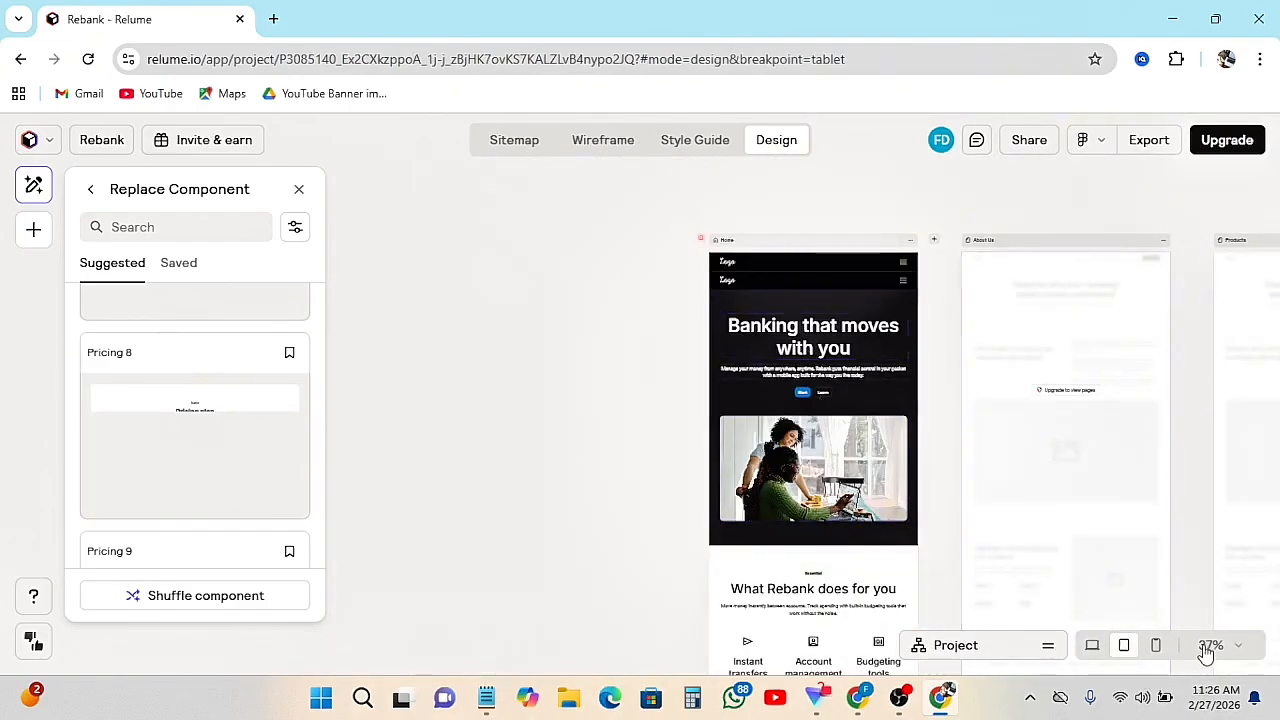
click(1157, 647)
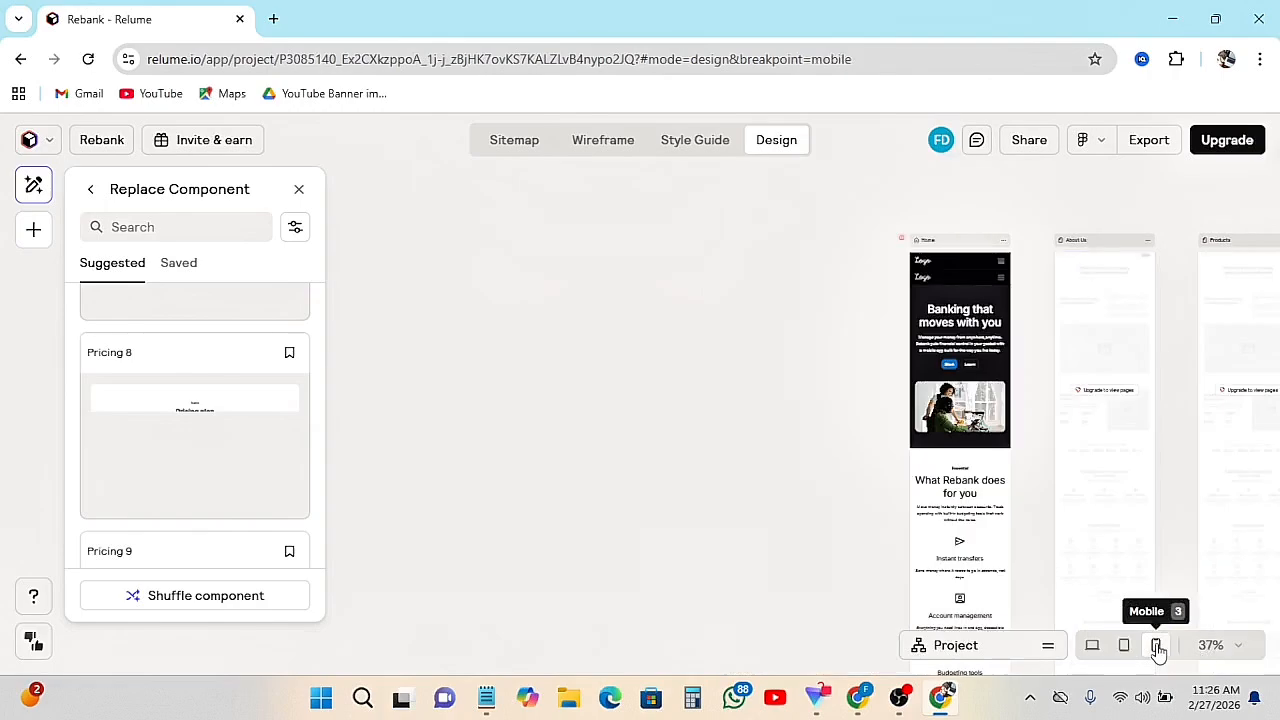
scroll(987, 460, down, 2)
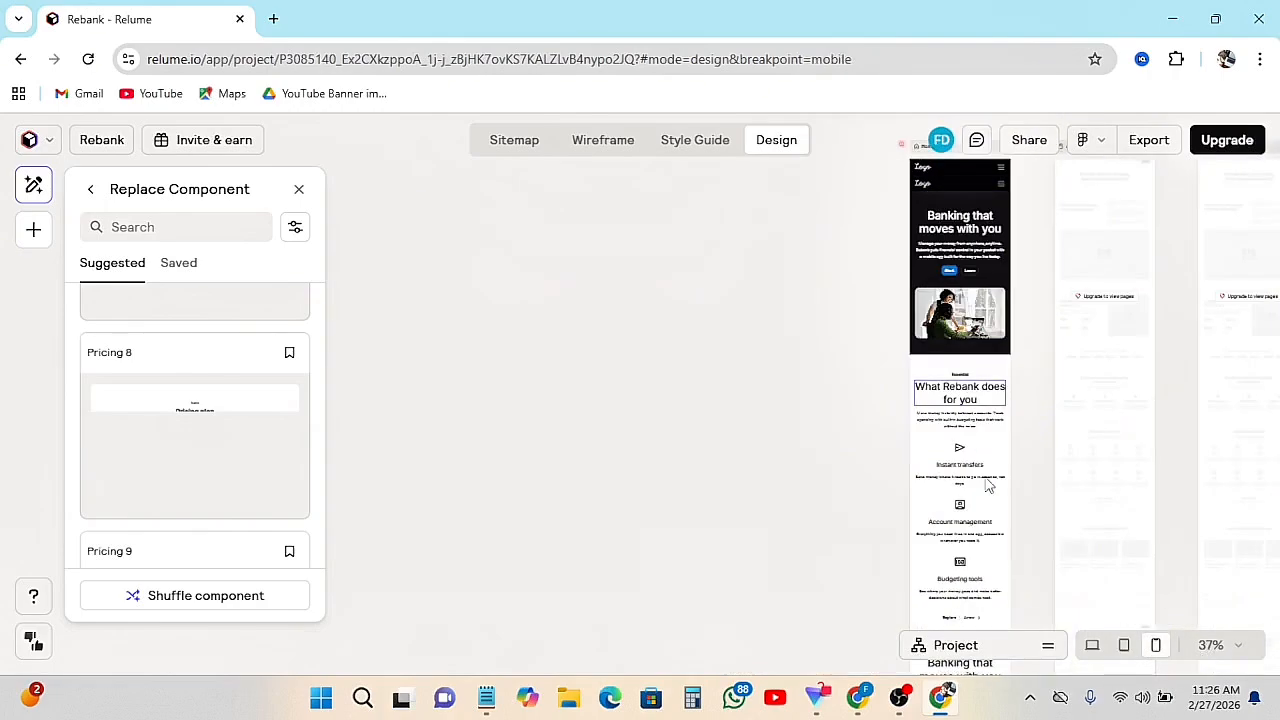
scroll(987, 484, down, 12)
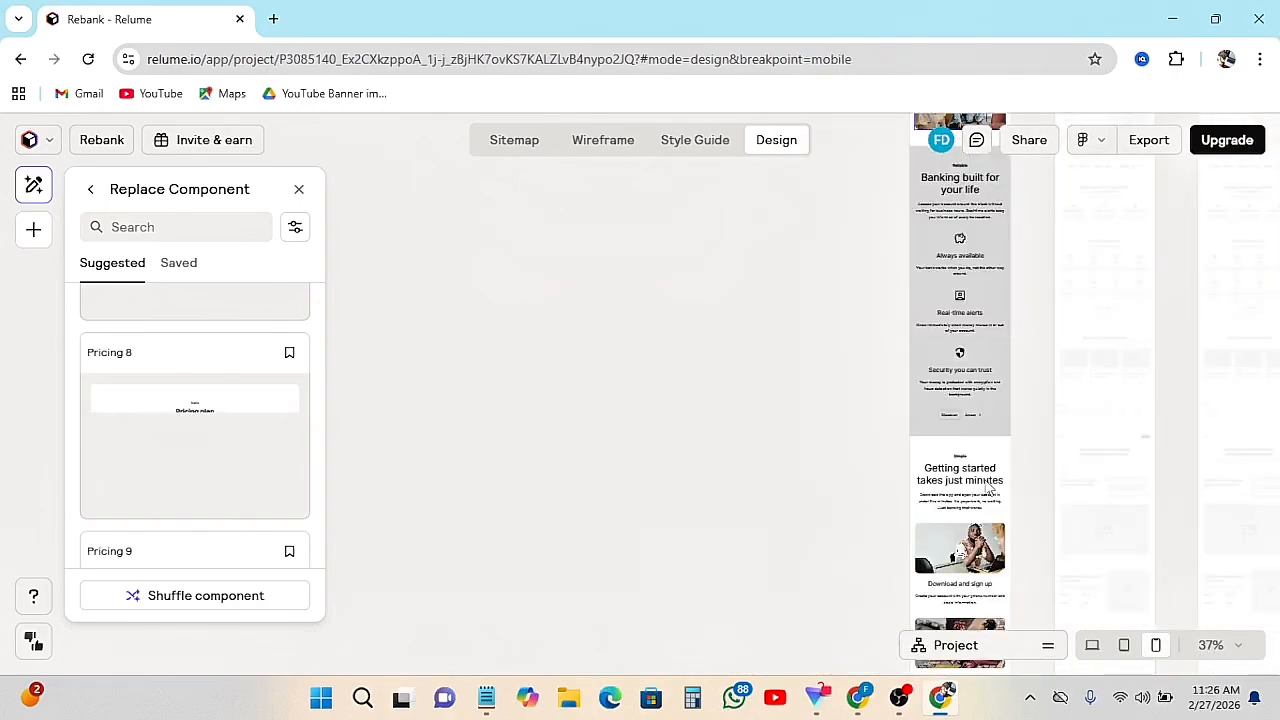
scroll(987, 484, up, 12)
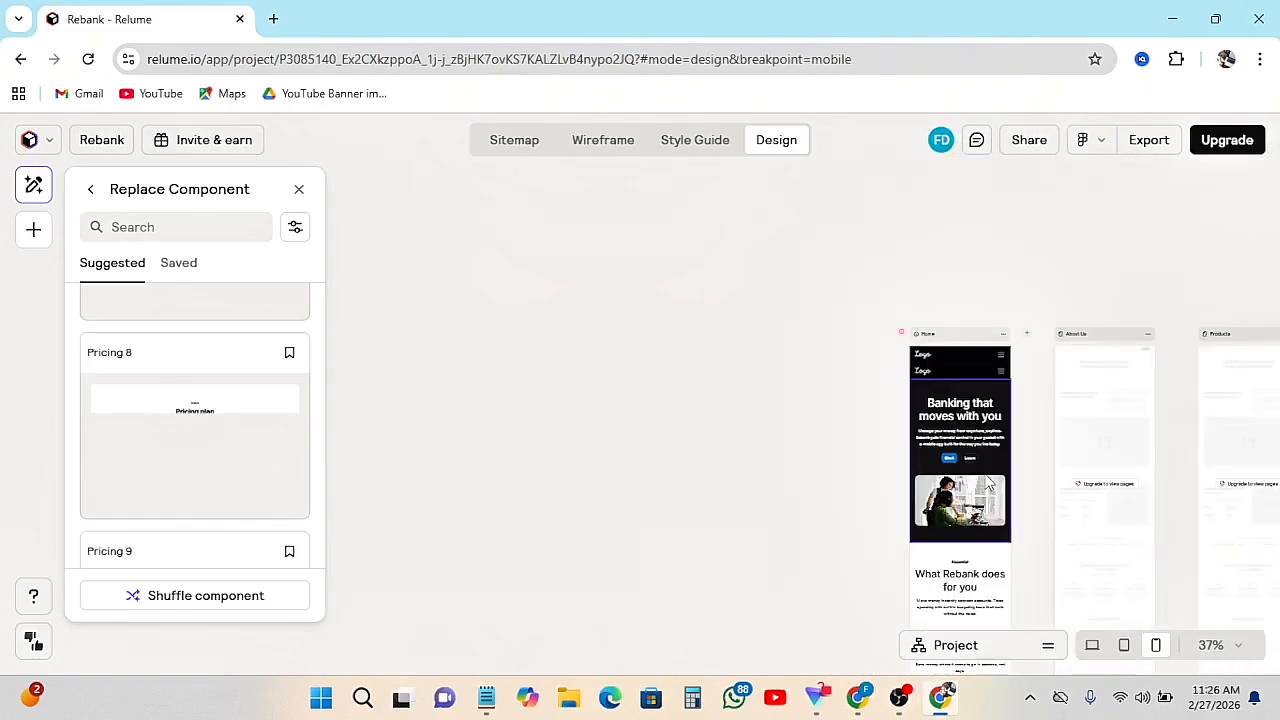
scroll(987, 484, down, 6)
click(1091, 647)
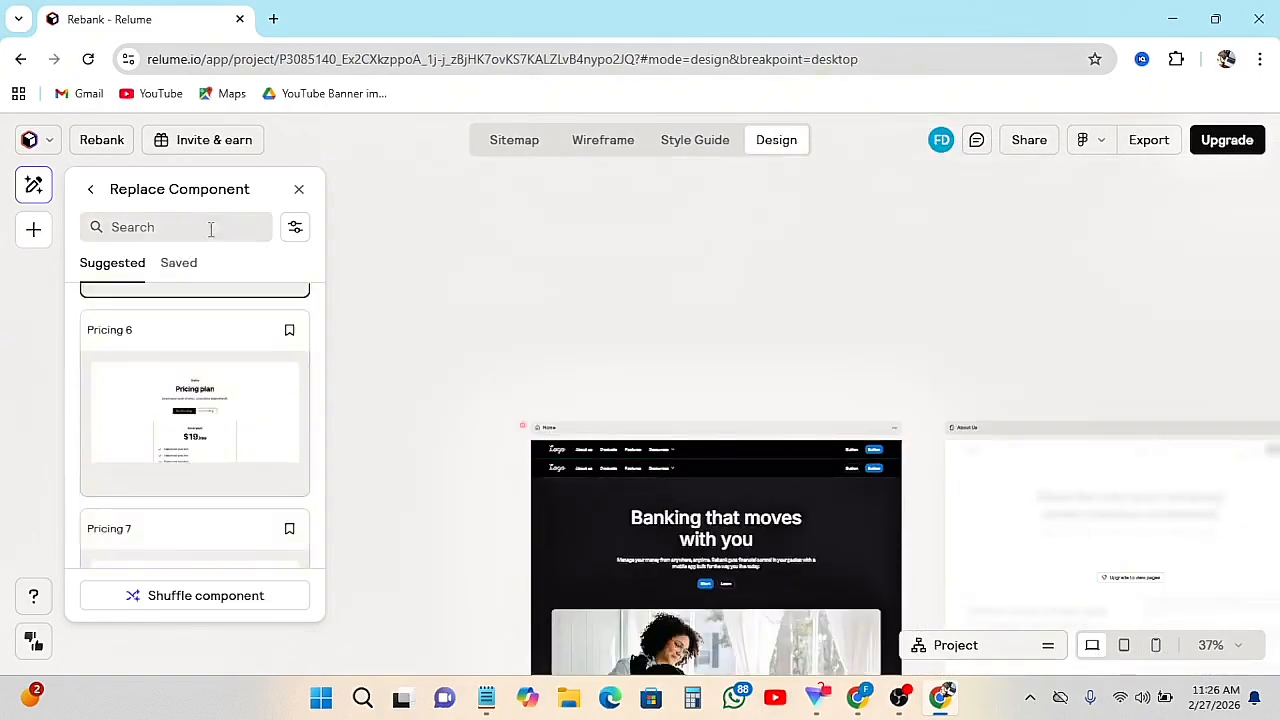
- Leave the pricing replacement list and view the settings of the Features List section, the "Banking that moves with you" section and its image
click(92, 192)
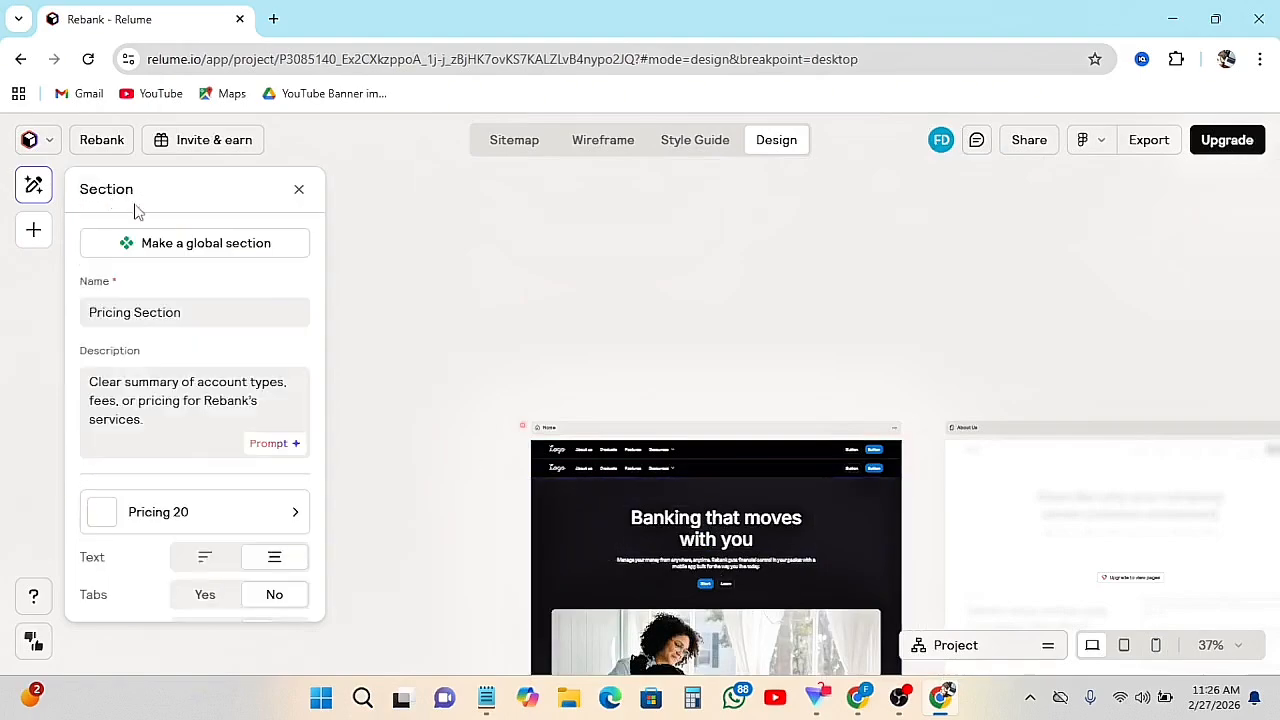
scroll(697, 503, down, 4)
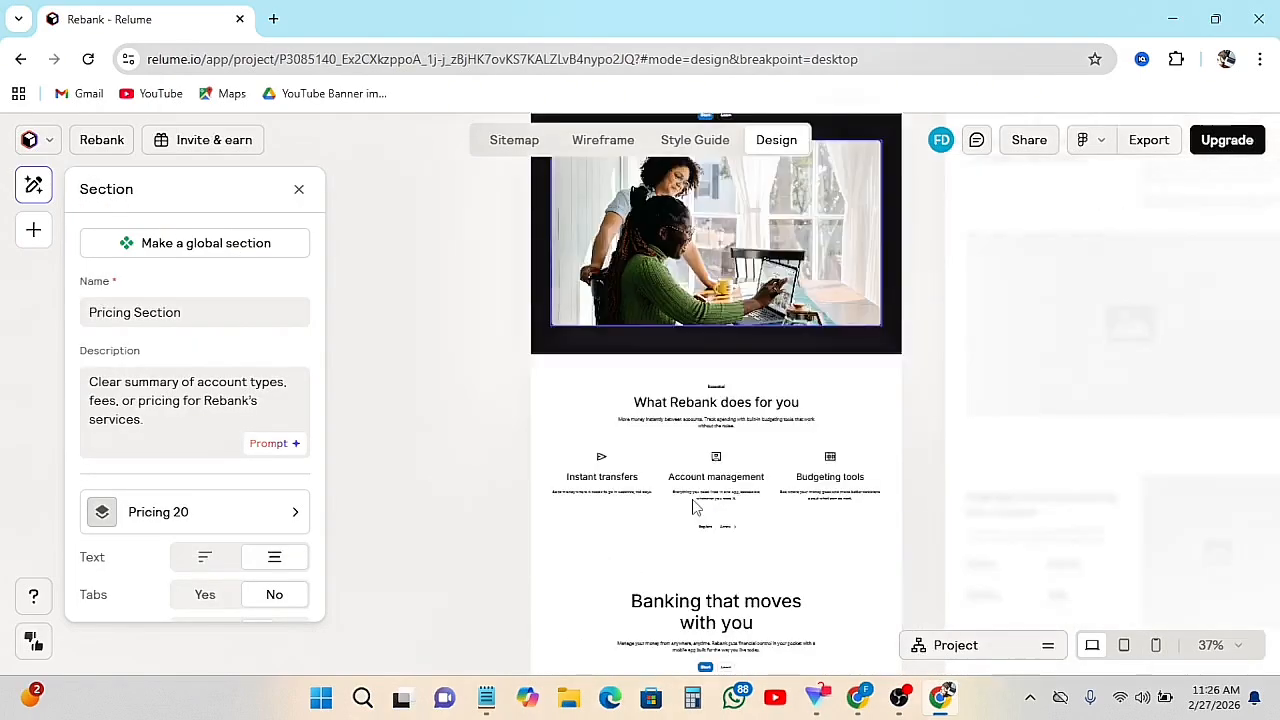
click(717, 376)
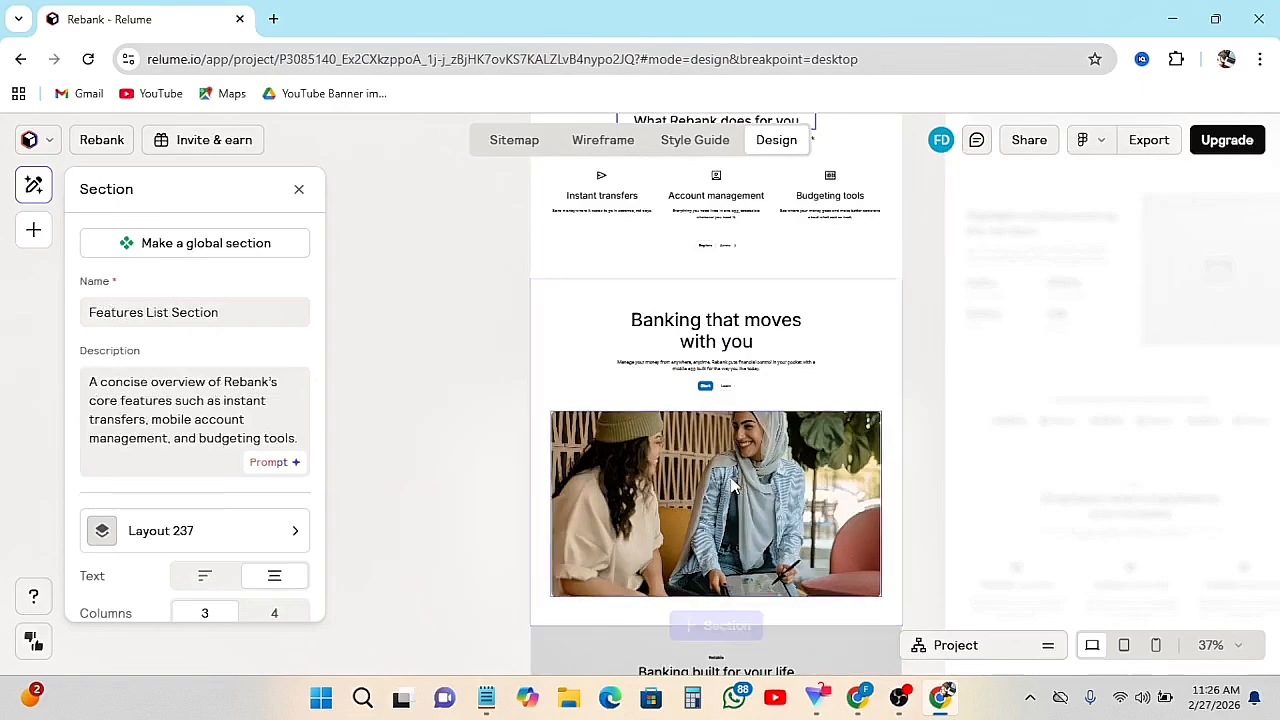
click(691, 533)
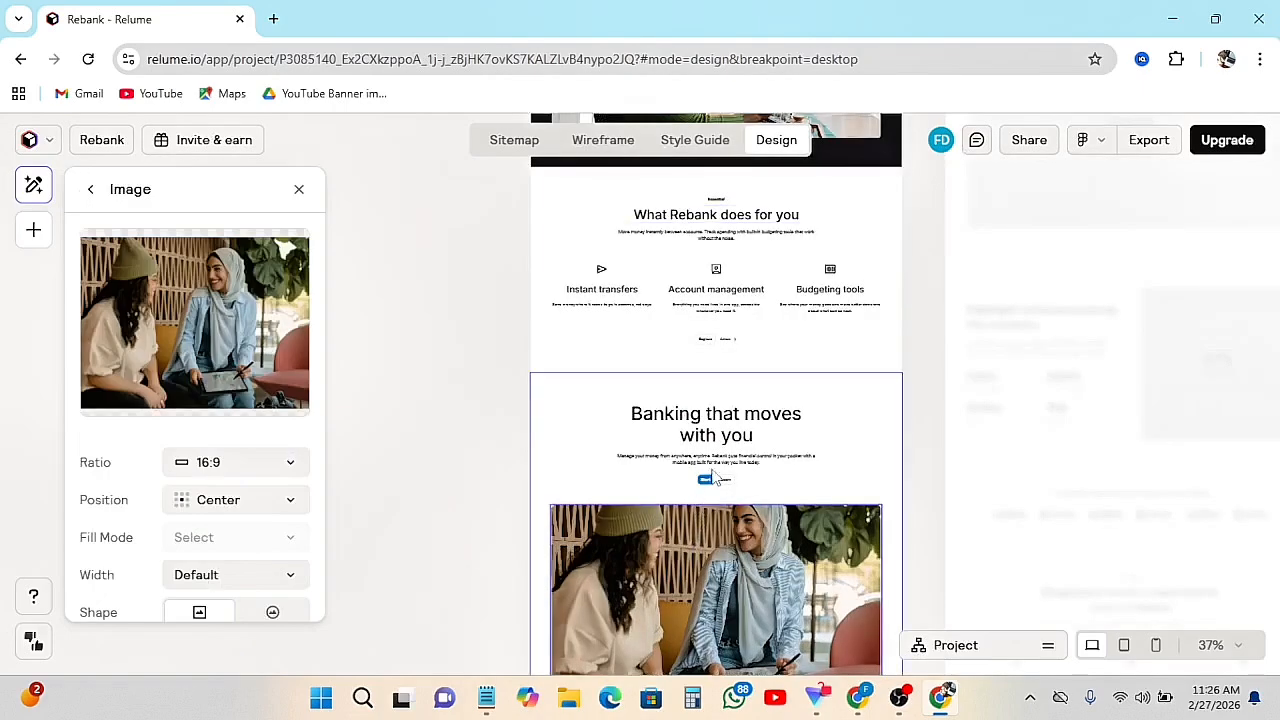
click(718, 390)
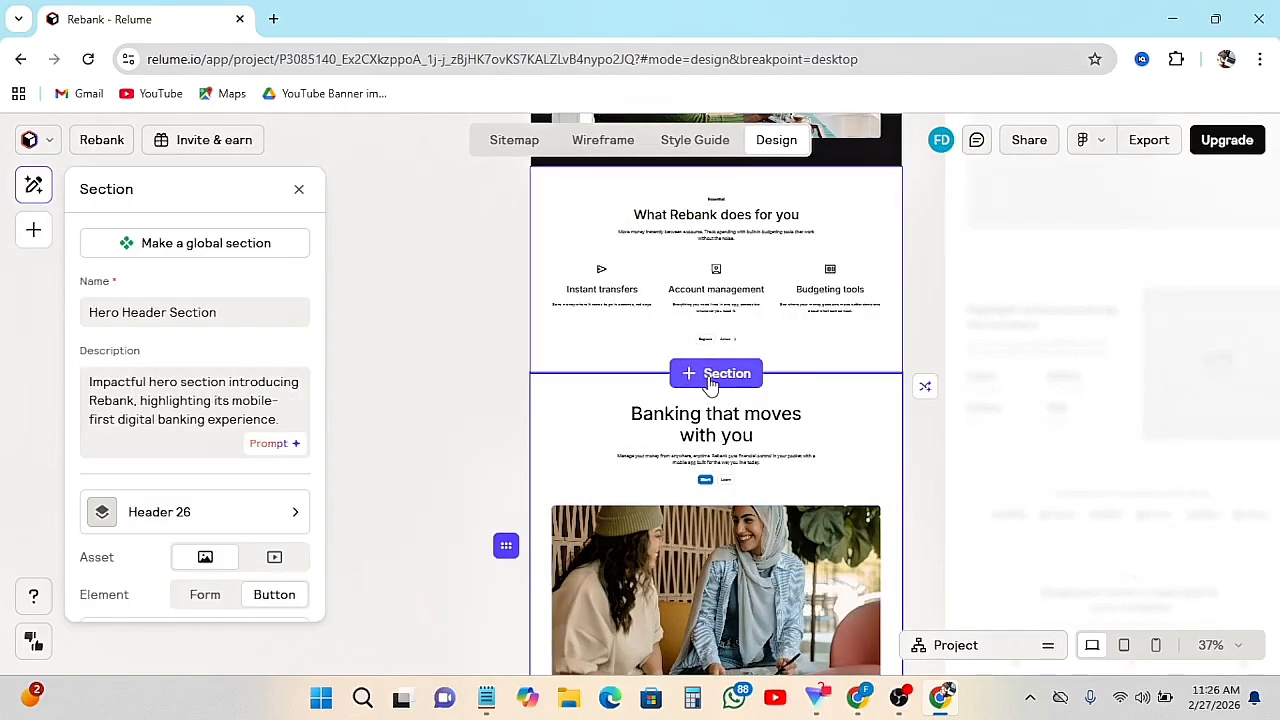
- Move the "What Rebank does for you" section below the white "Banking that moves with you" section on the Home page
click(716, 373)
scroll(506, 362, up, 1)
drag(507, 361, 517, 591)
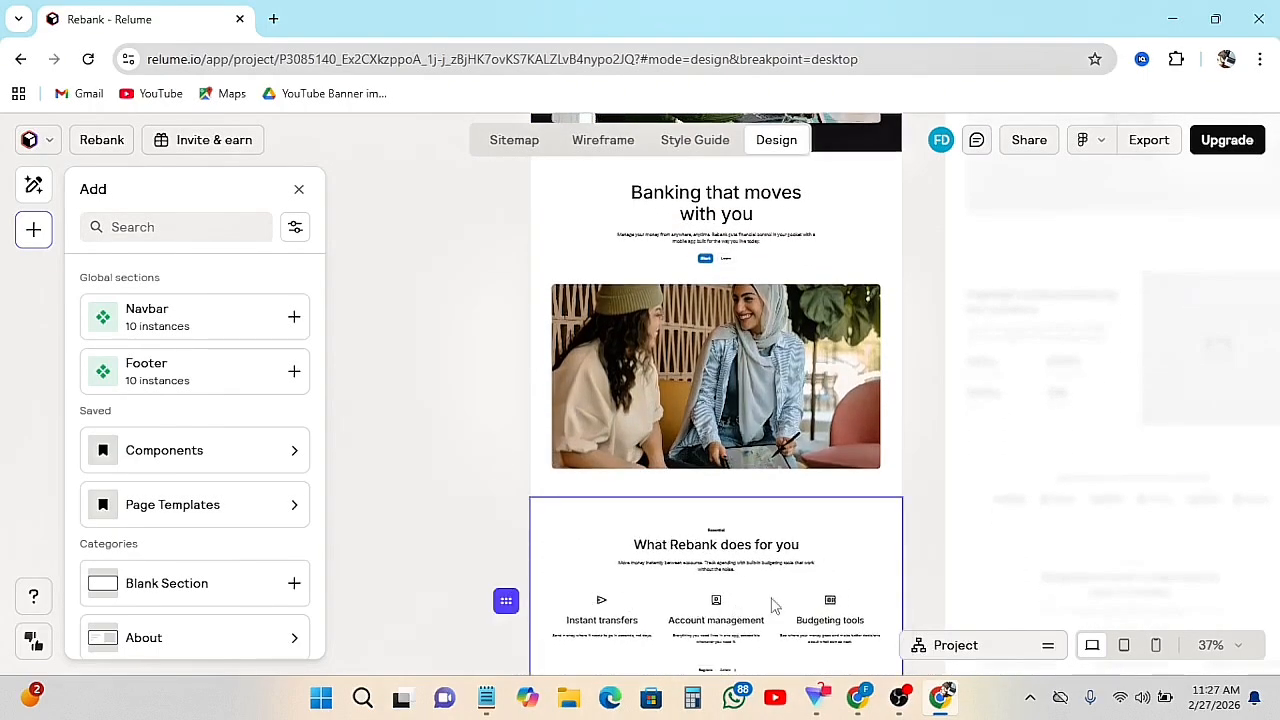
- Replace the "Account management" heading in the "What Rebank does for you" section with "Quality"
scroll(827, 535, down, 2)
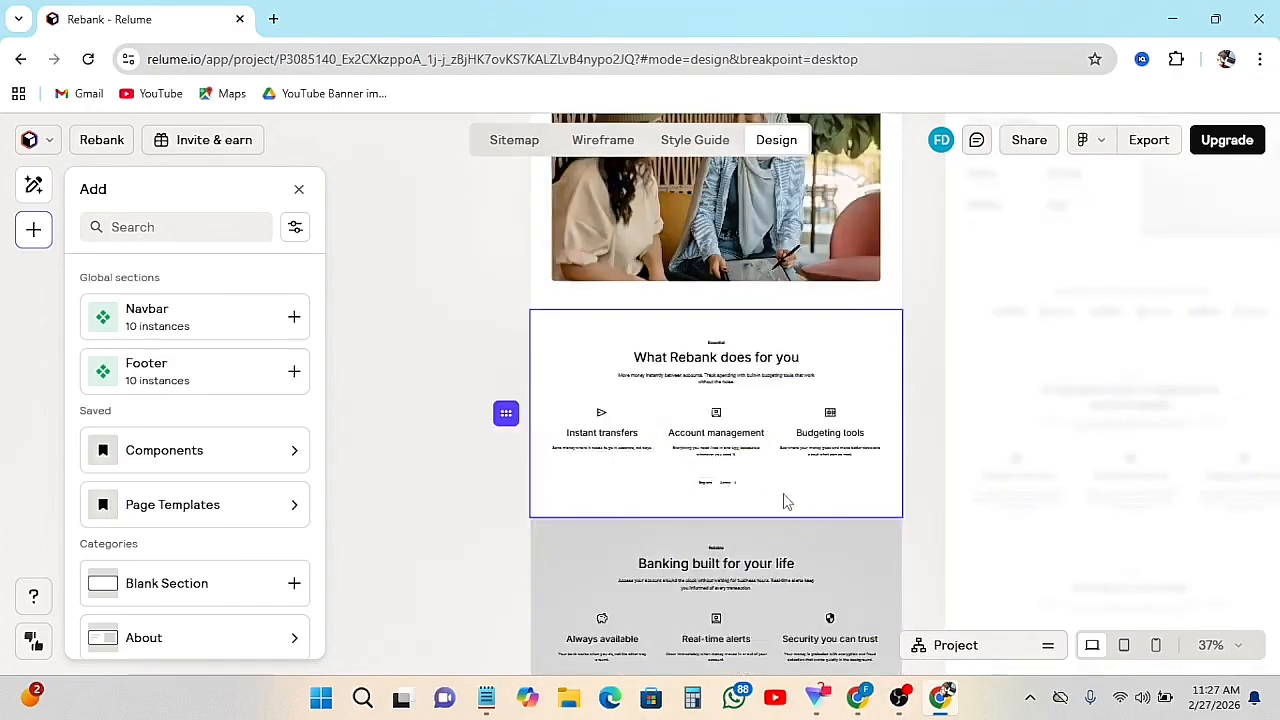
click(700, 438)
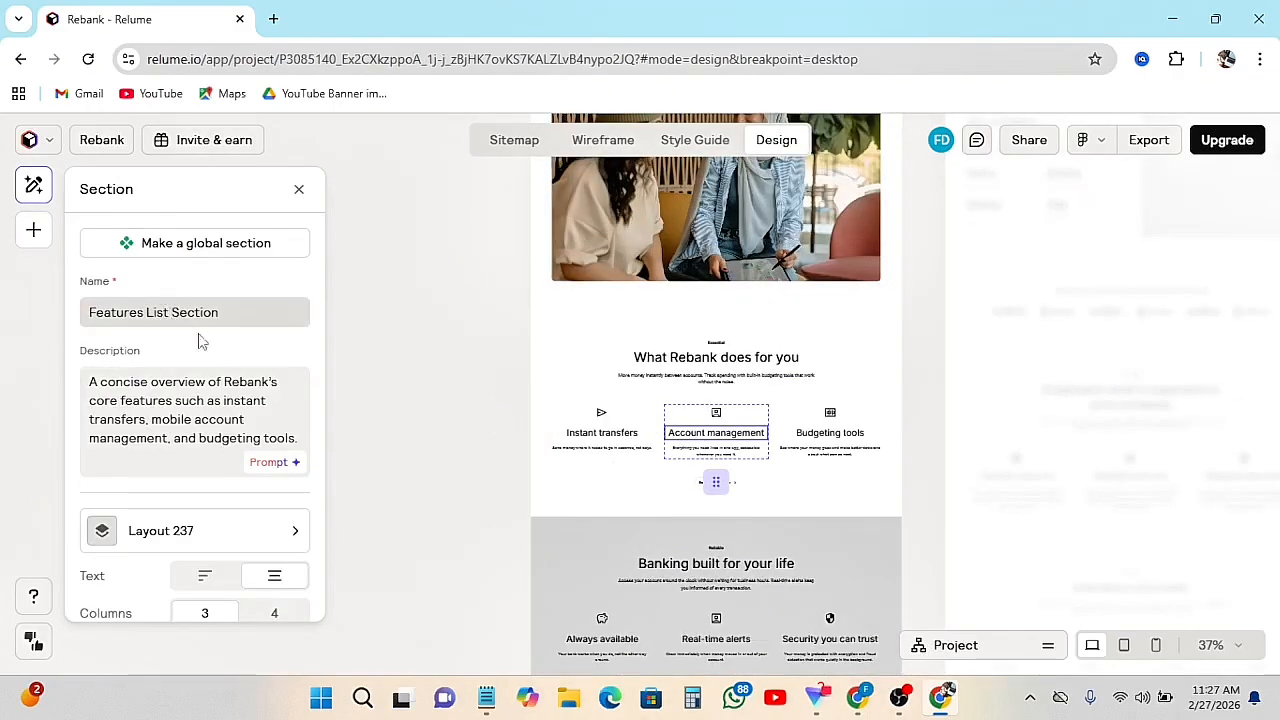
click(703, 435)
click(703, 435)
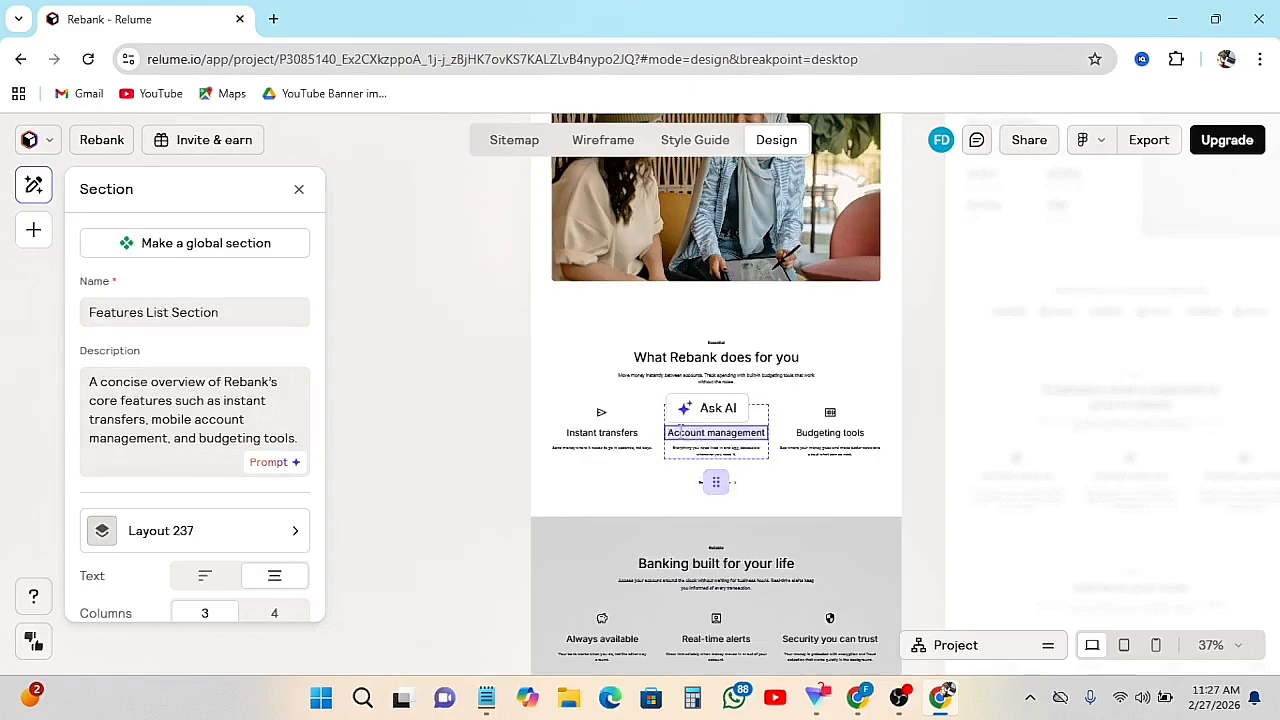
key(ctrl+a)
text(Q)
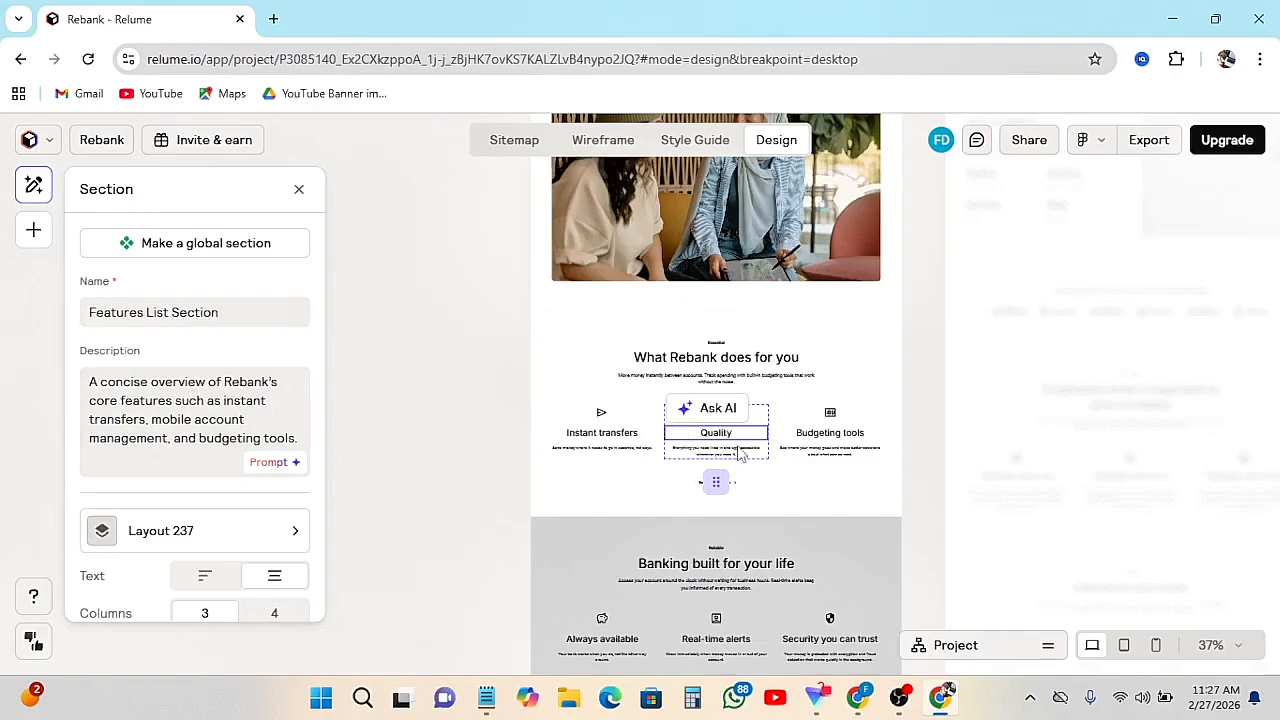
- Try left-aligned text and four columns in the "What Rebank does for you" section, and return it to centred text and three columns
scroll(700, 490, down, 1)
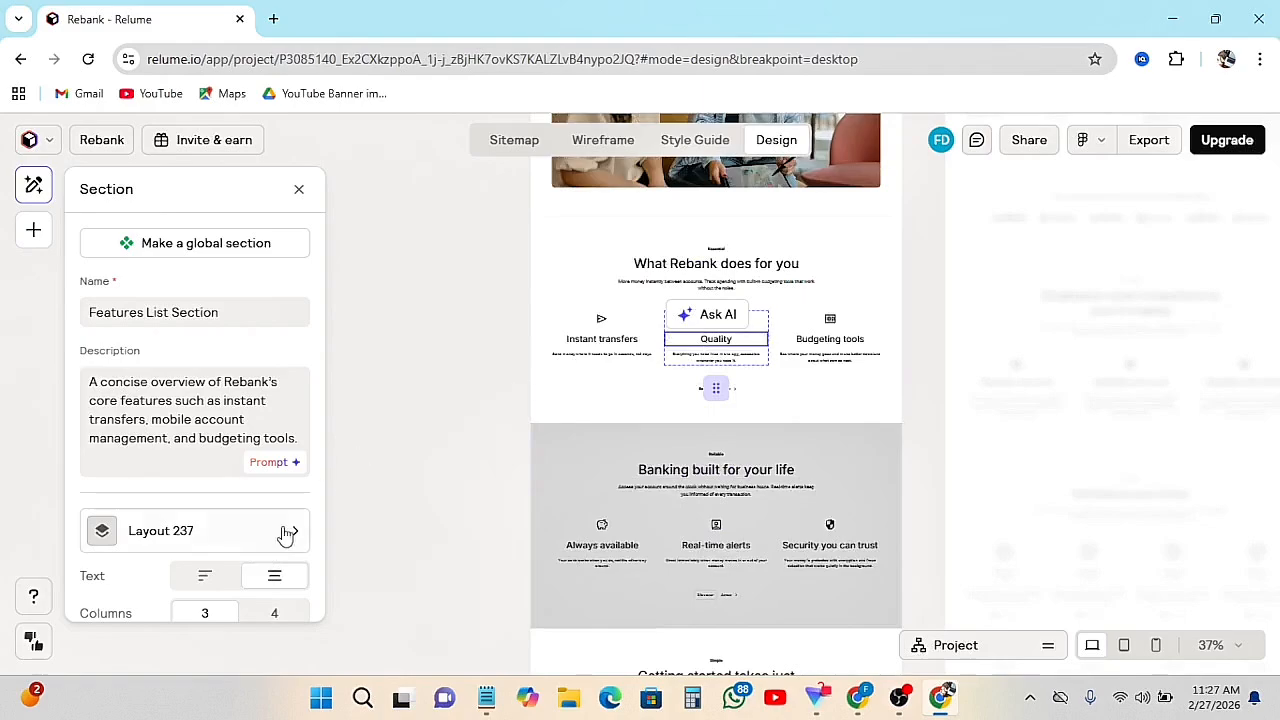
scroll(285, 535, down, 1)
scroll(211, 520, down, 1)
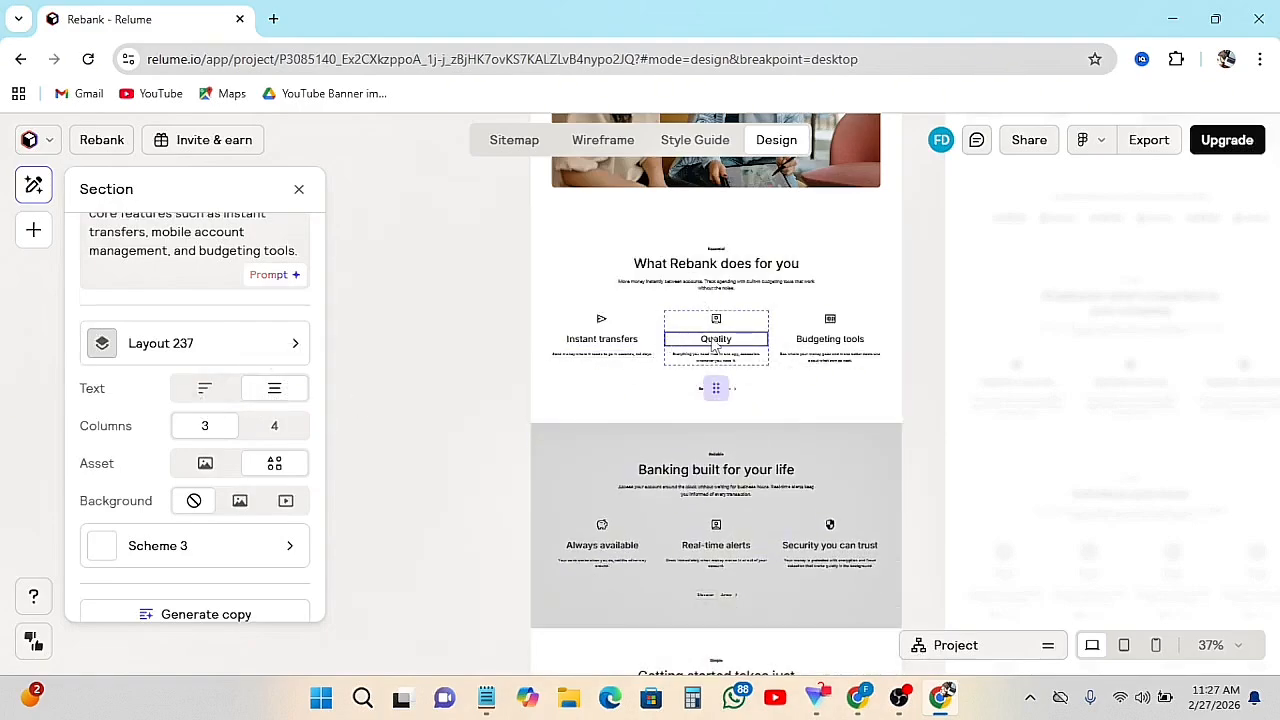
click(210, 390)
click(280, 390)
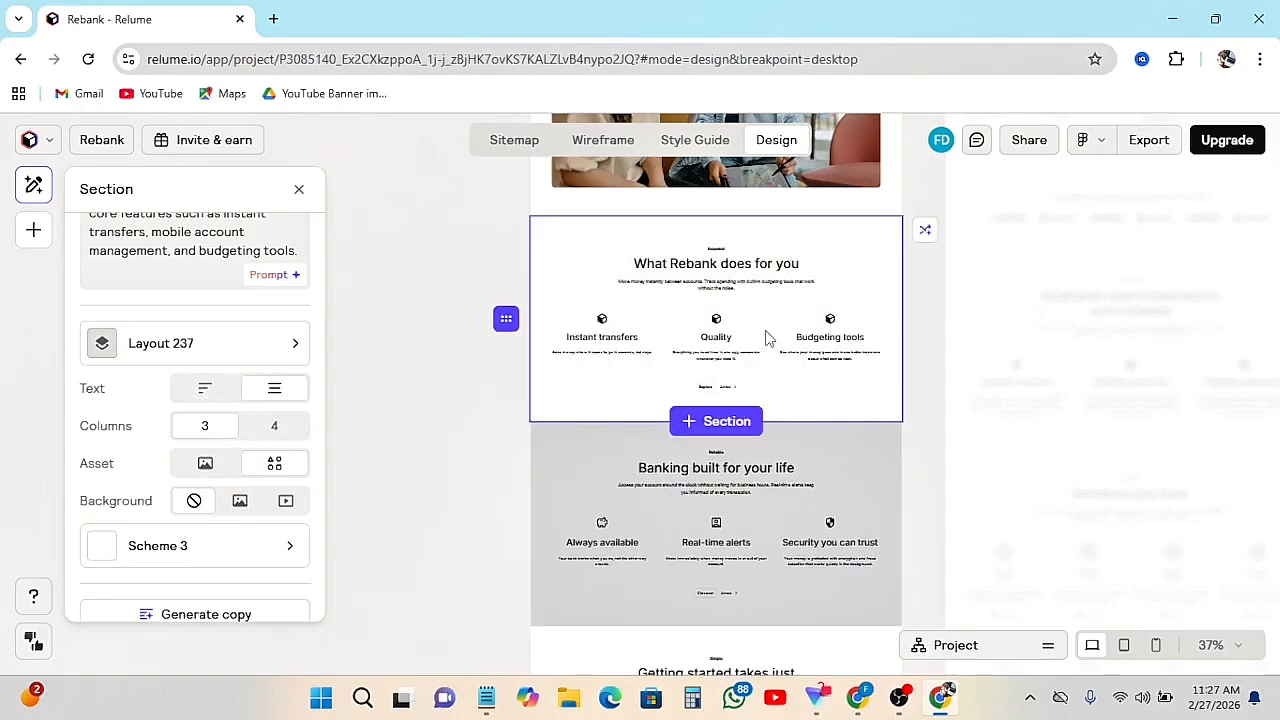
click(281, 437)
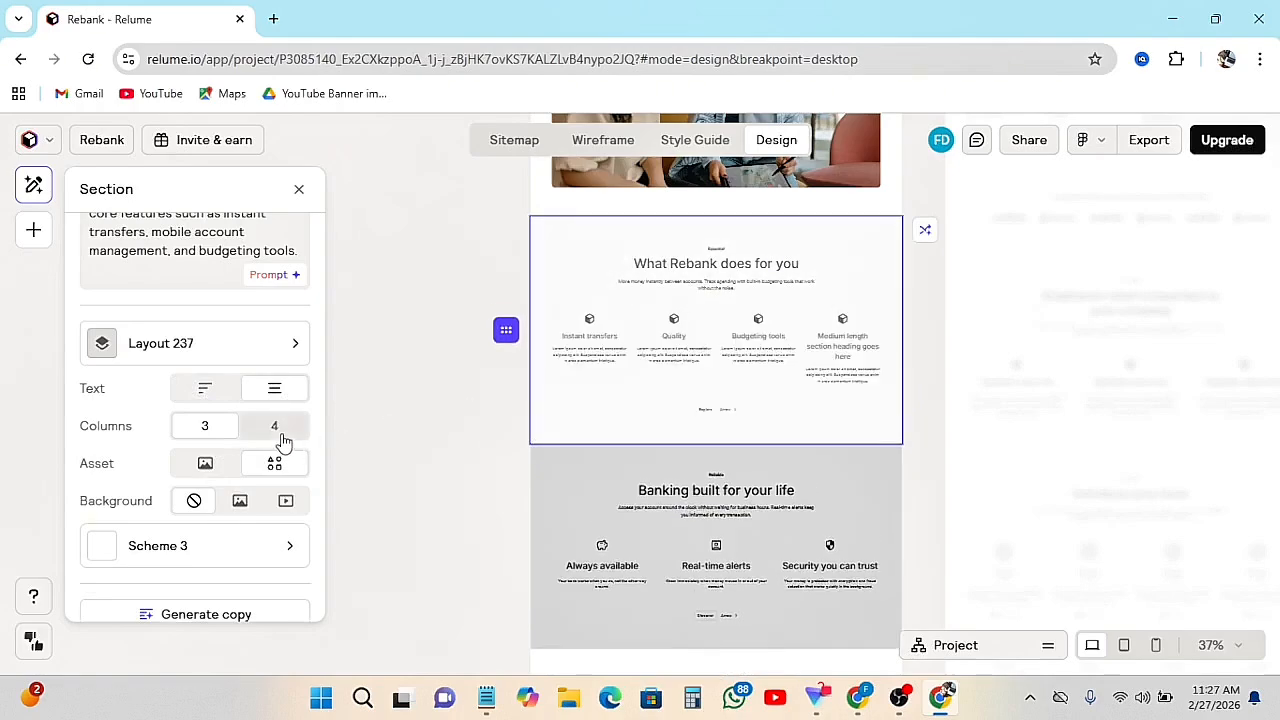
click(279, 432)
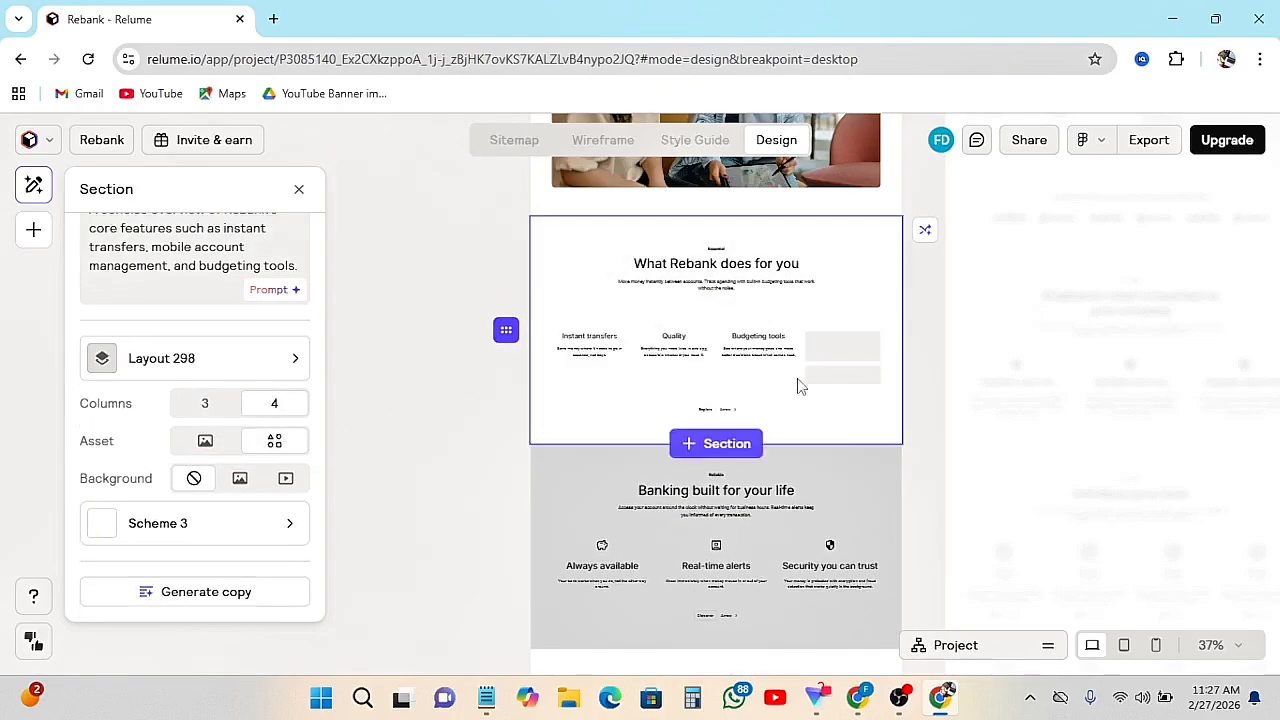
click(205, 404)
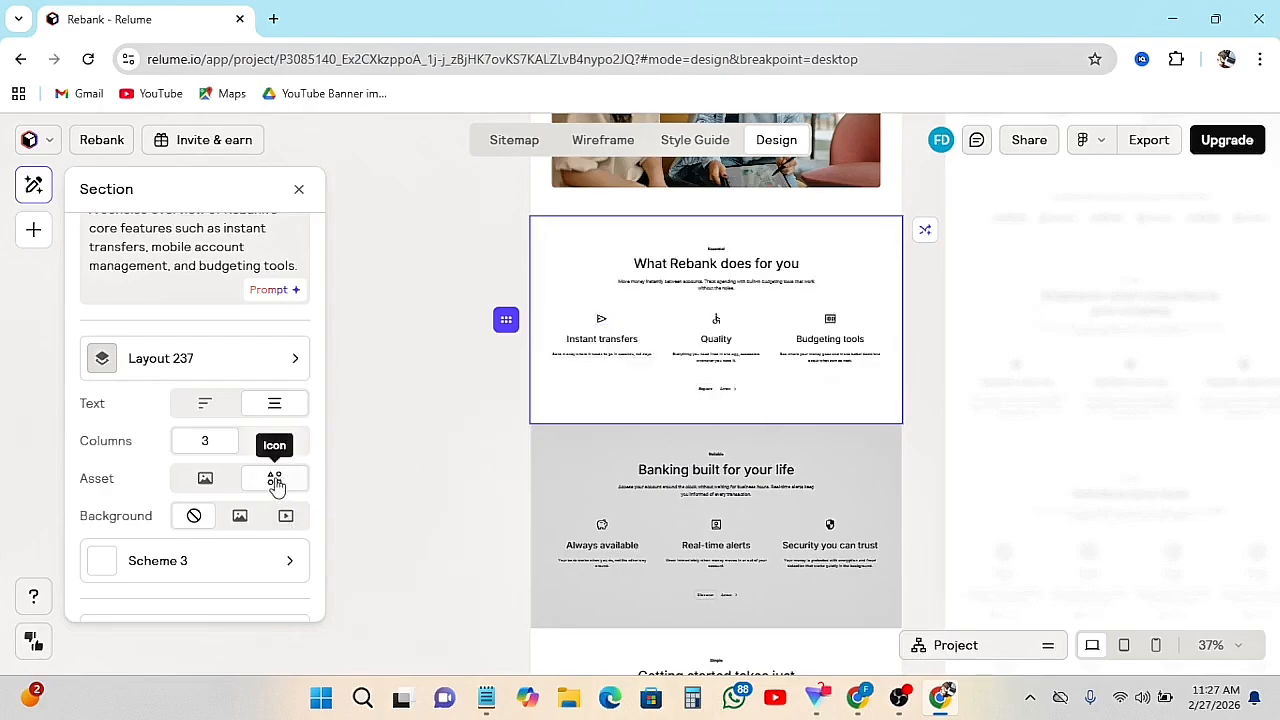
- Try image assets and a video background in the "What Rebank does for you" section, and return it to icons with no background
click(204, 480)
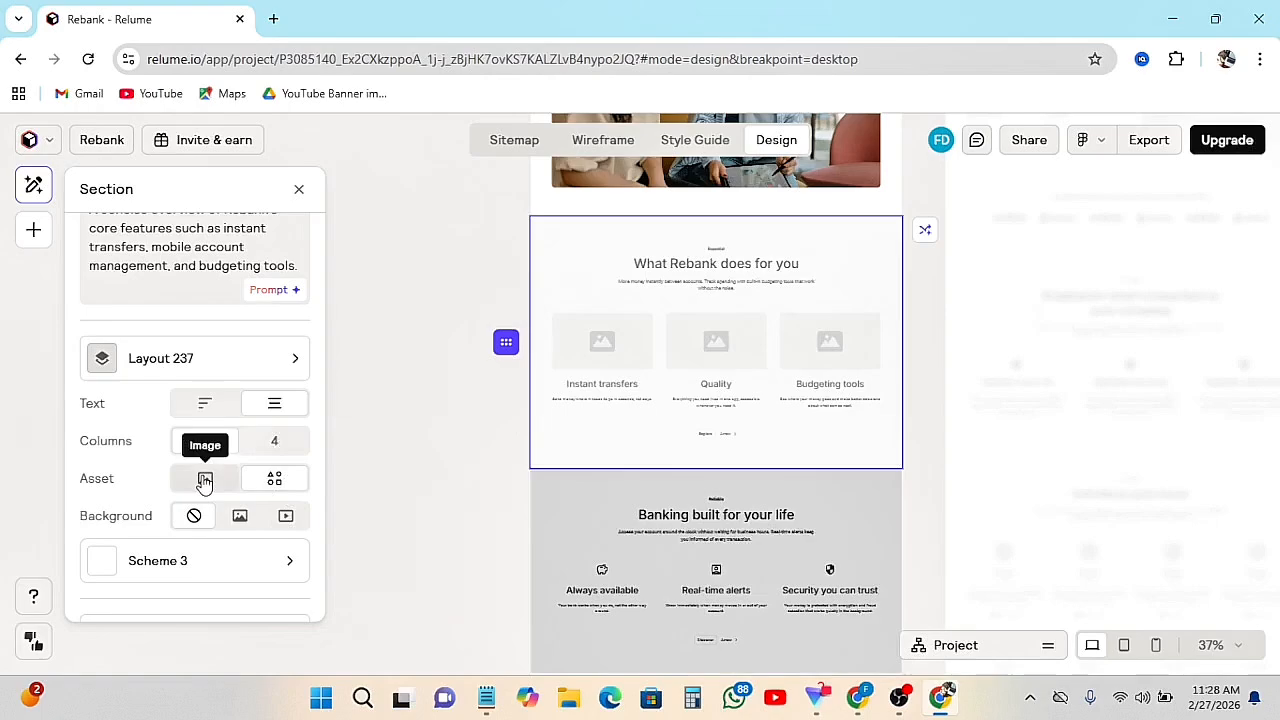
click(281, 479)
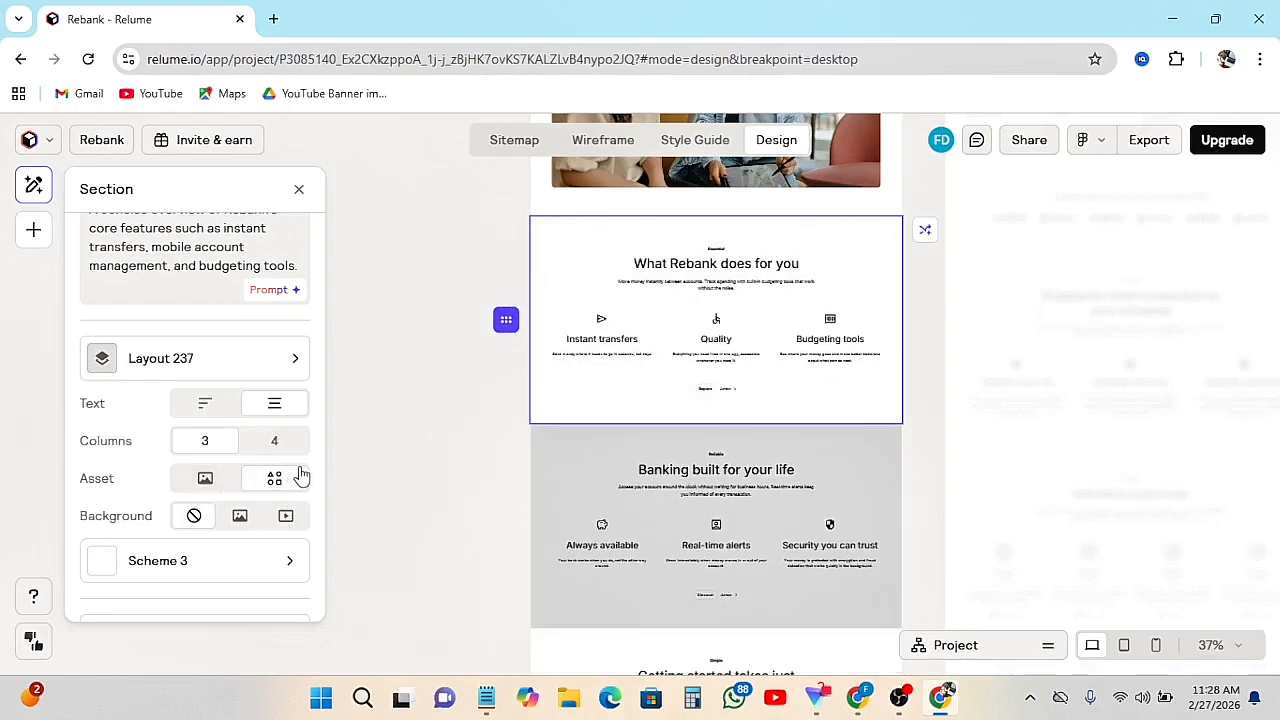
click(206, 484)
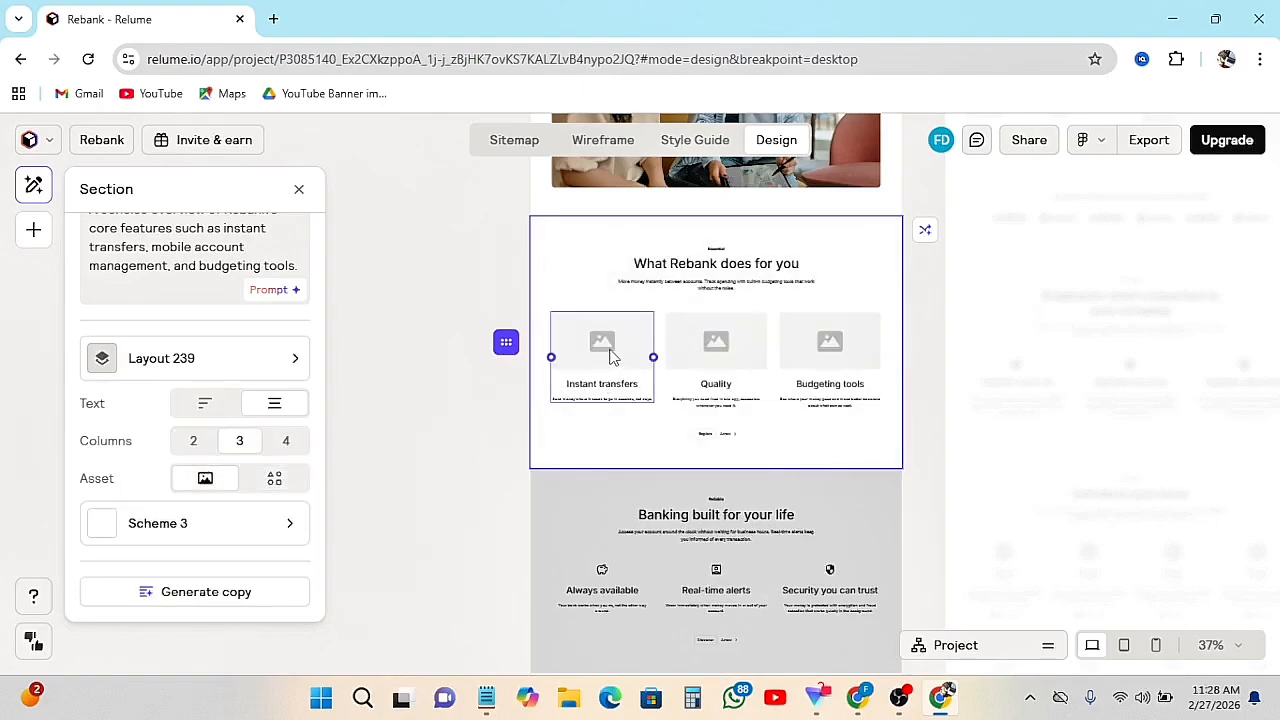
click(275, 479)
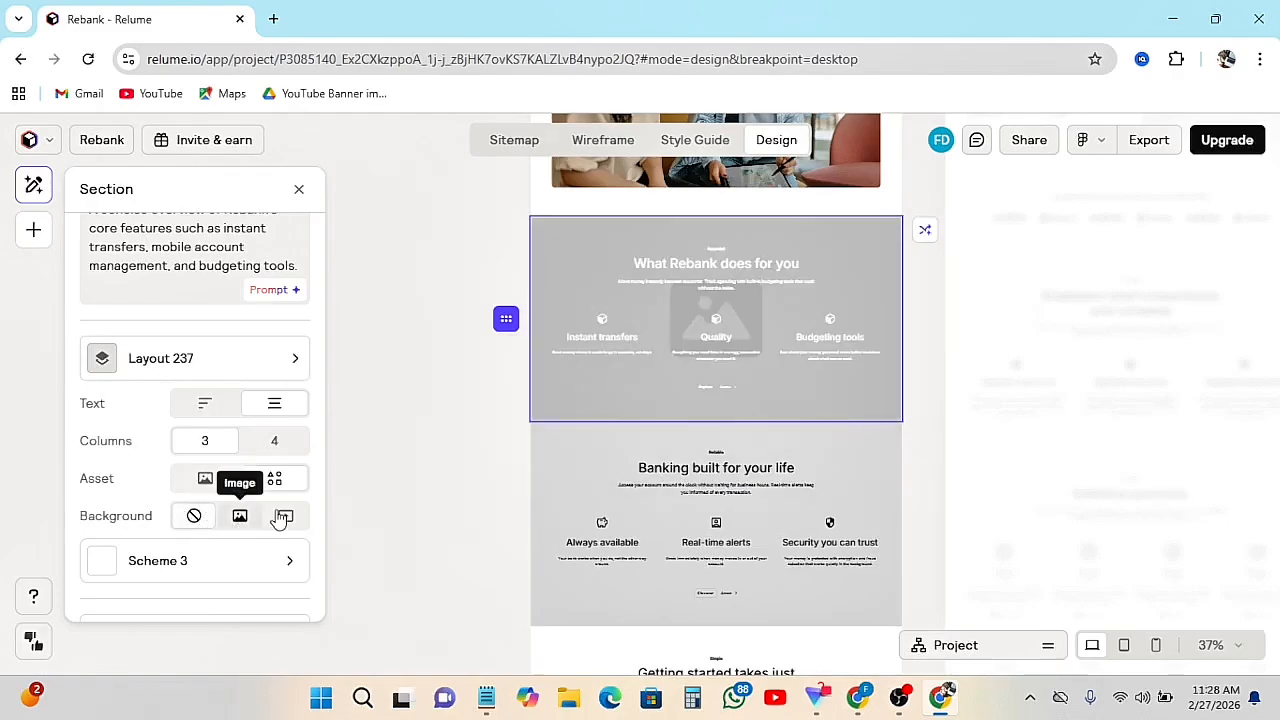
click(279, 516)
scroll(230, 530, down, 2)
click(190, 481)
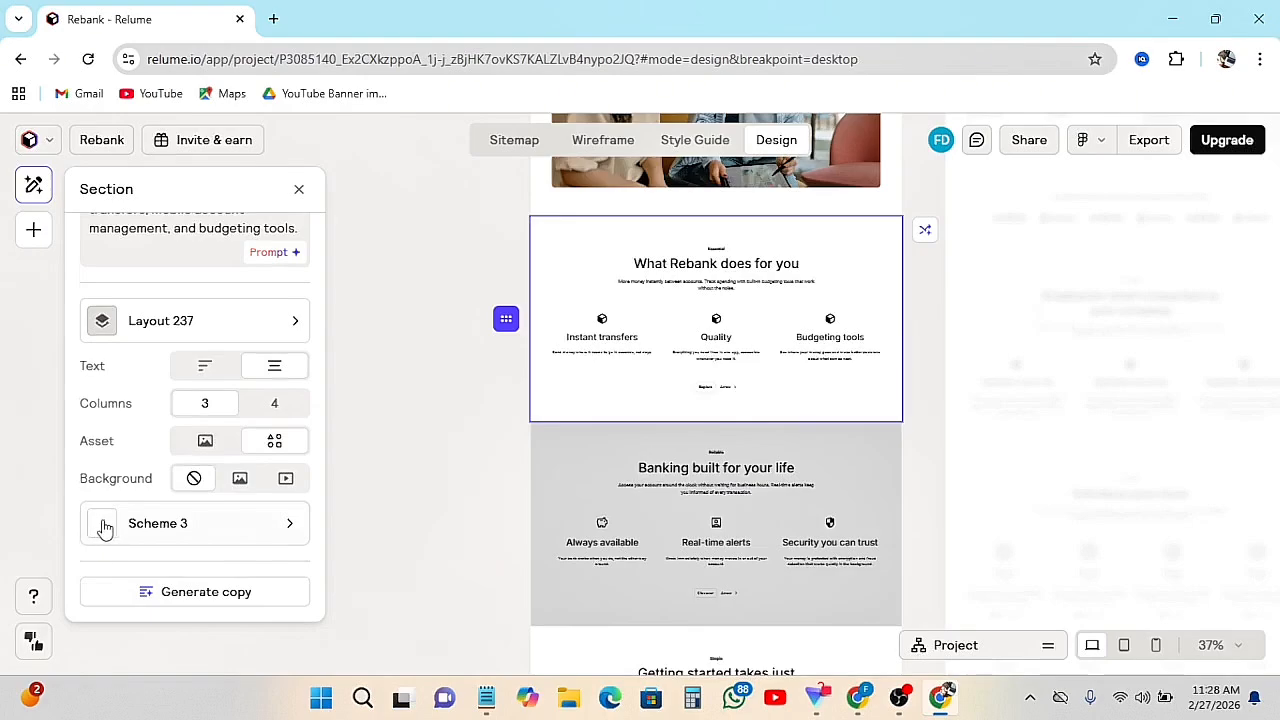
- View the colour schemes available for the "What Rebank does for you" section and the settings of the "Banking built for your life" section
click(288, 524)
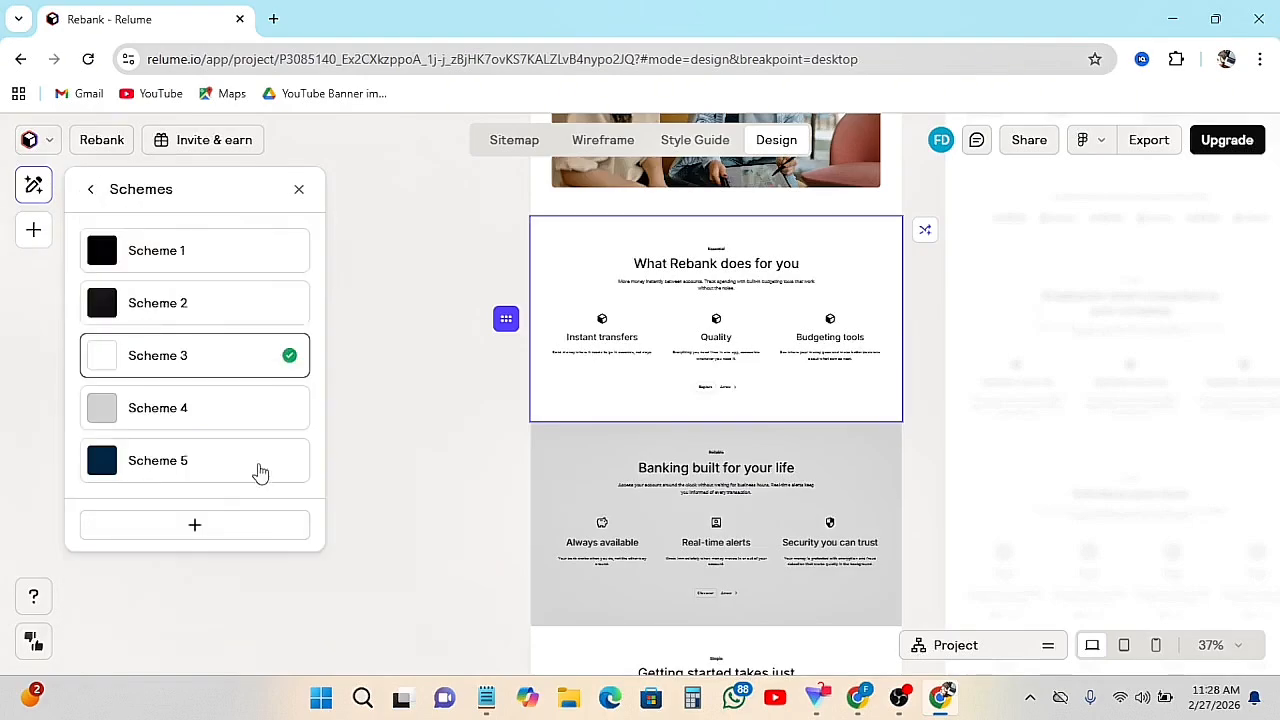
click(93, 190)
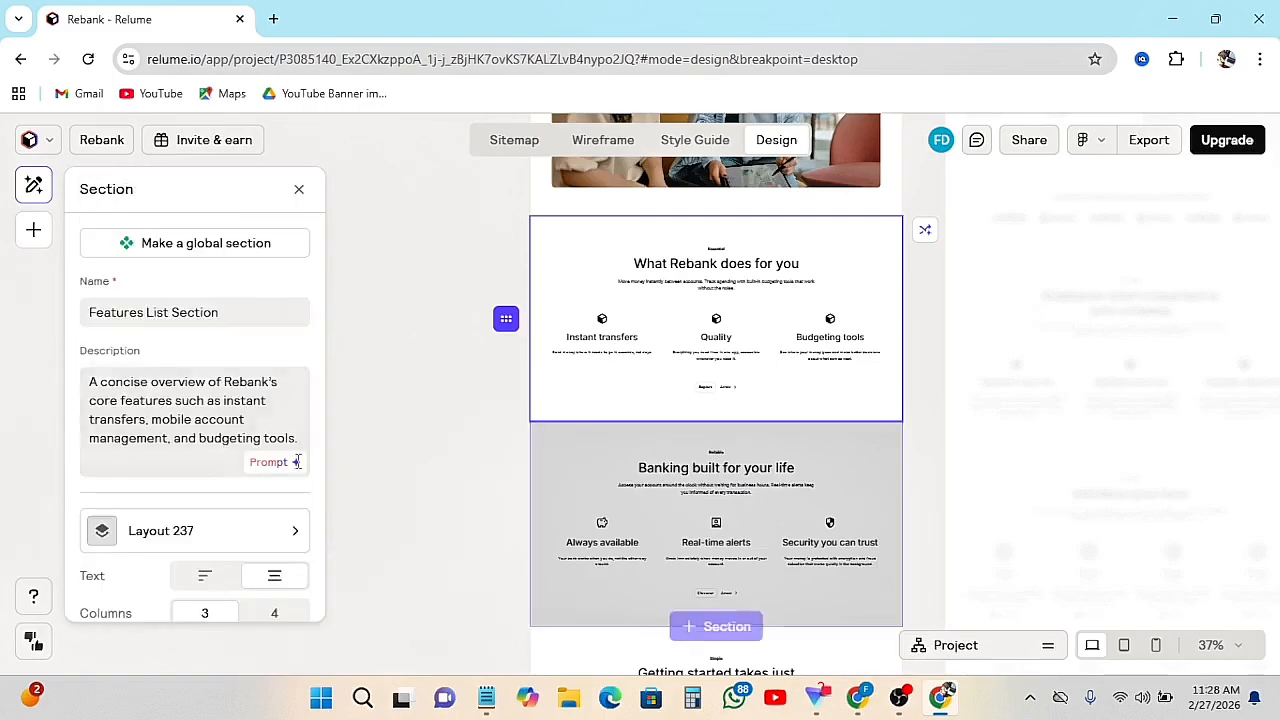
click(633, 470)
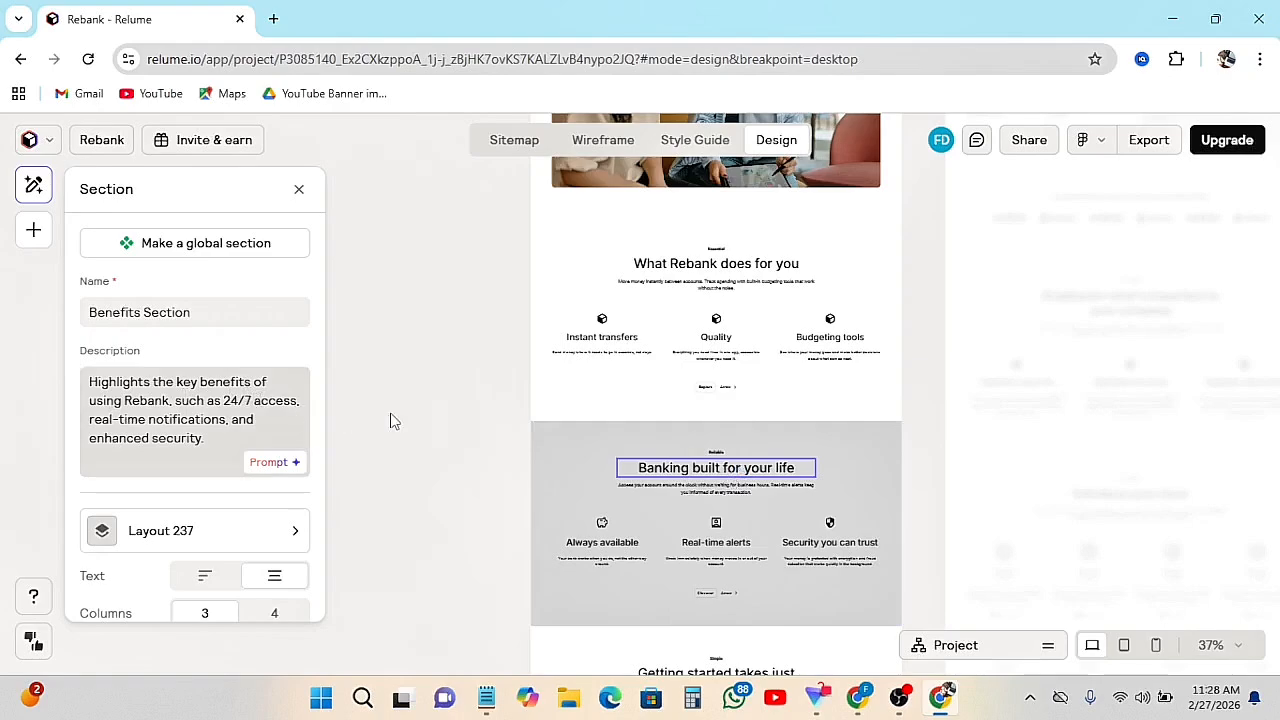
scroll(224, 523, down, 2)
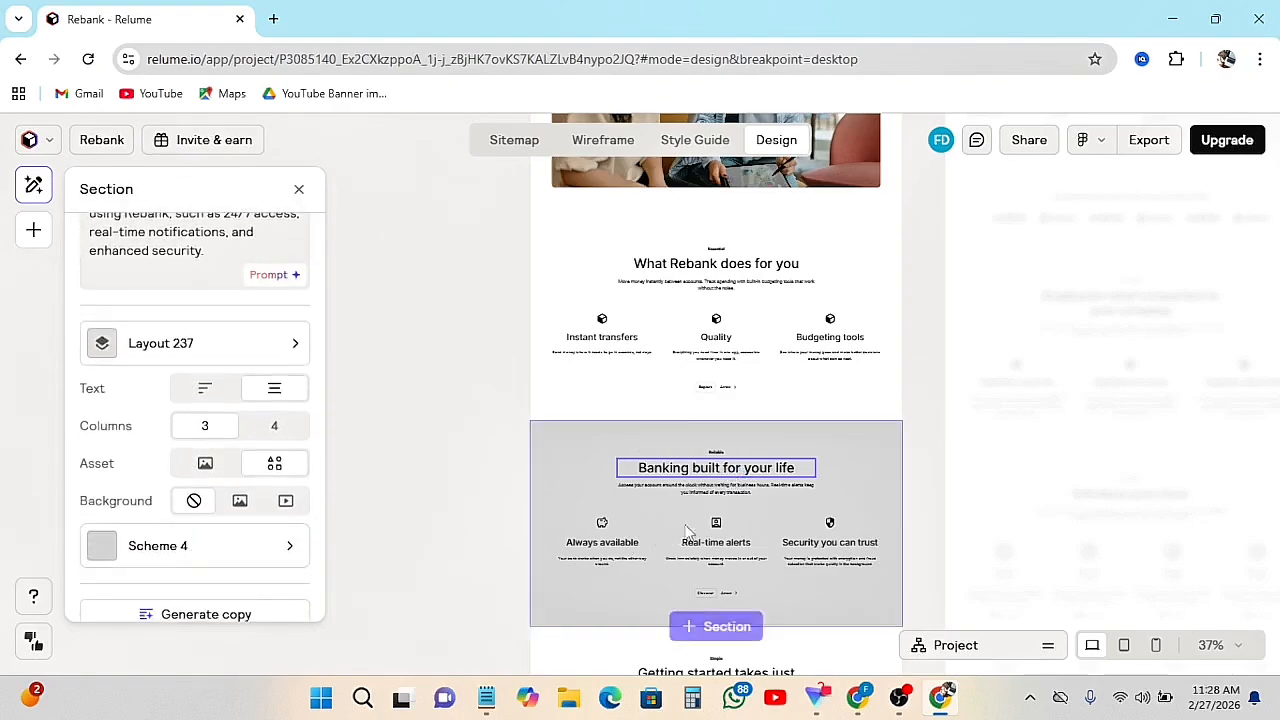
- Keep Figma as the export format, start the project export and read the Figma Design instructions
scroll(628, 503, up, 12)
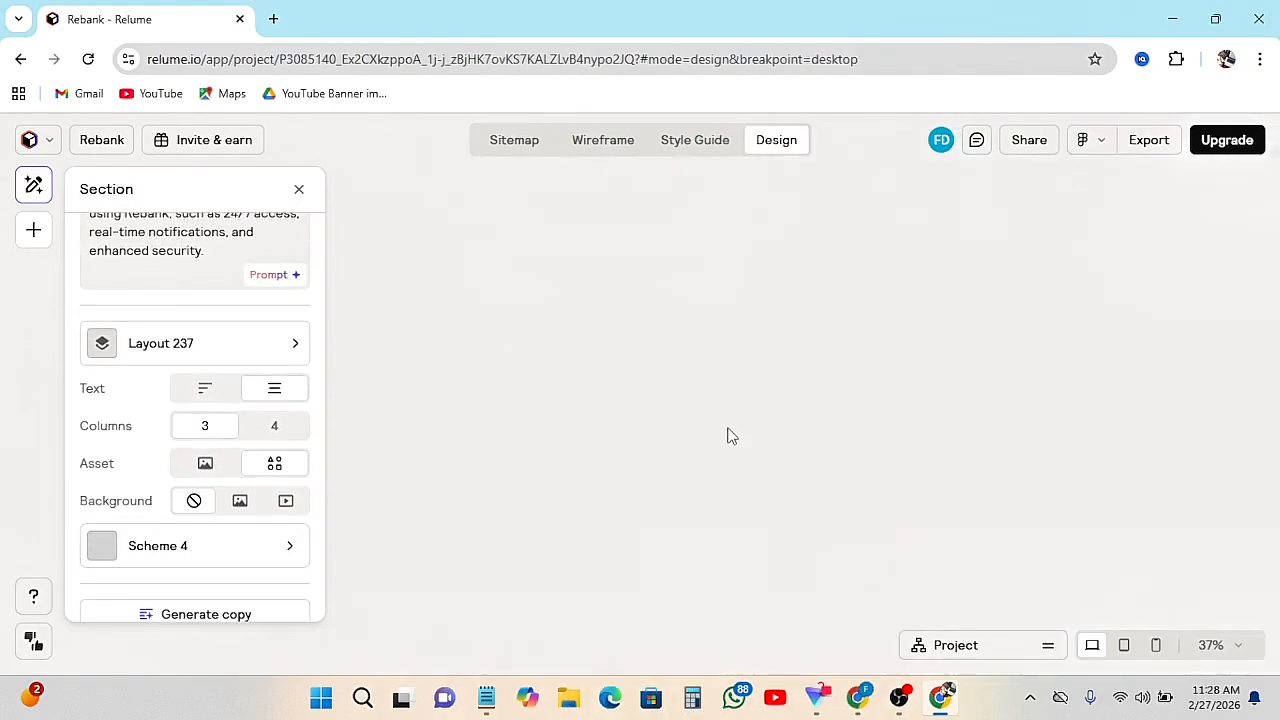
scroll(729, 436, down, 6)
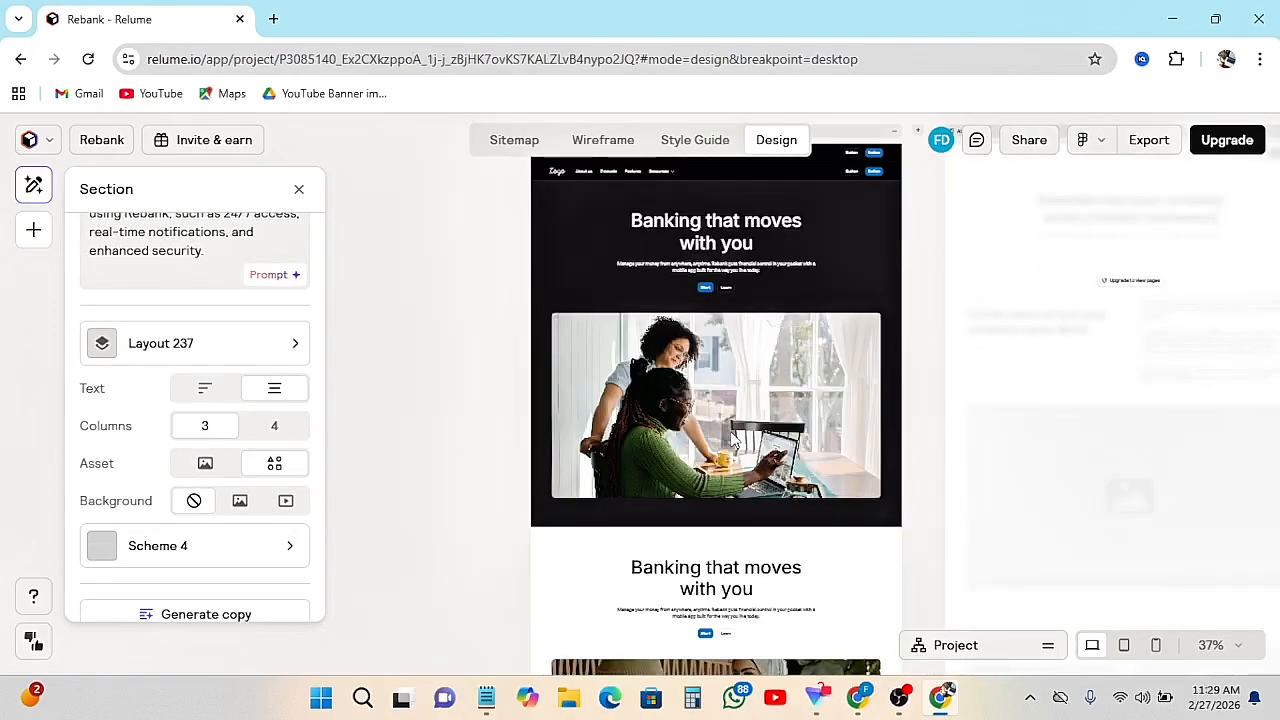
scroll(757, 428, up, 3)
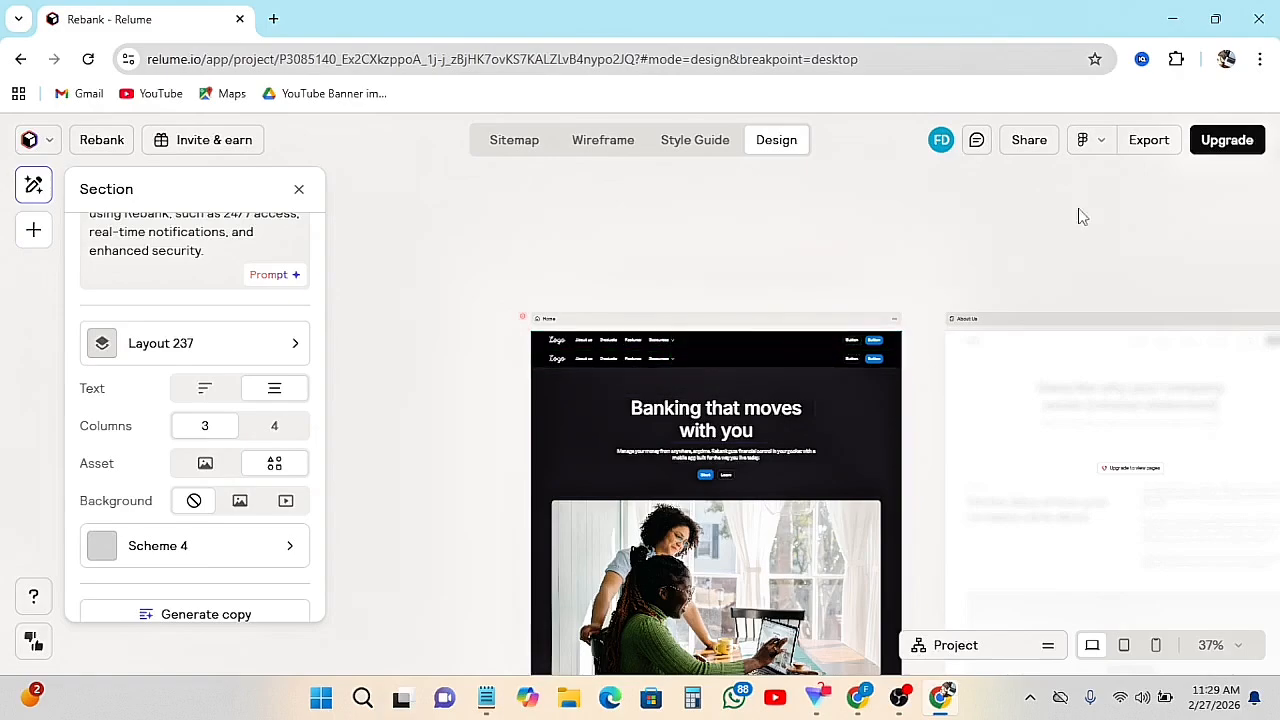
click(1102, 145)
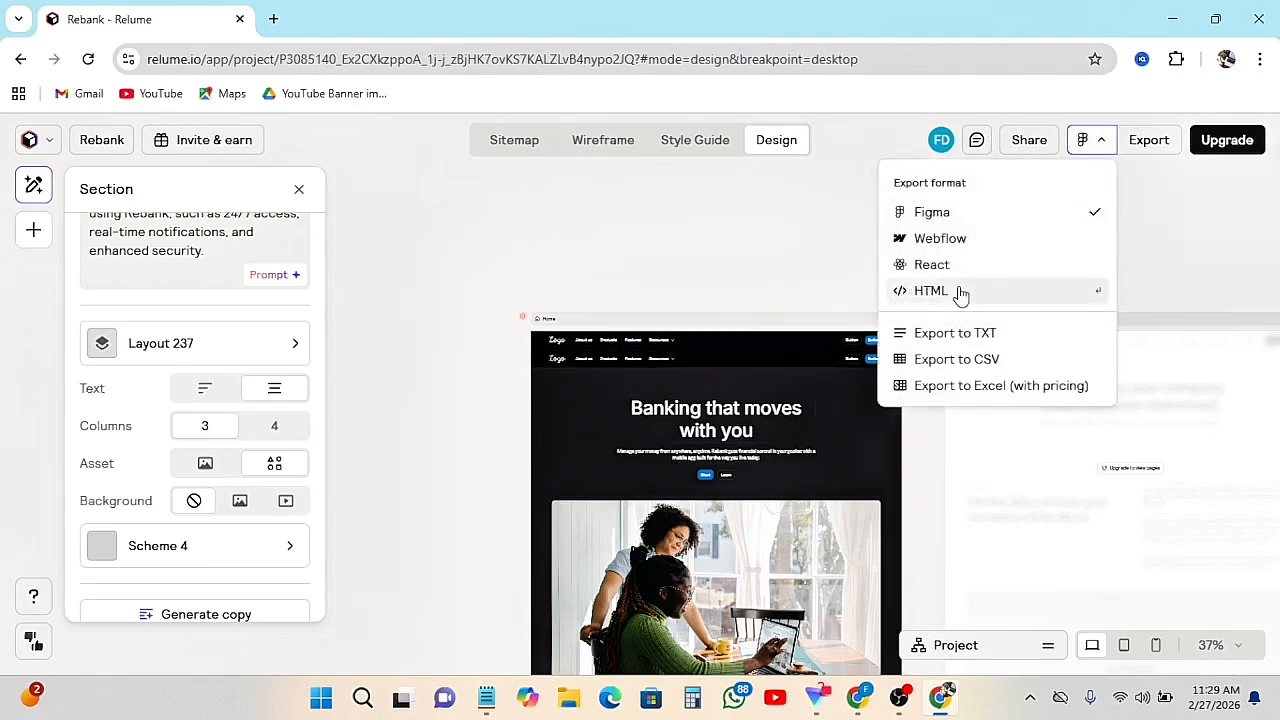
click(1007, 214)
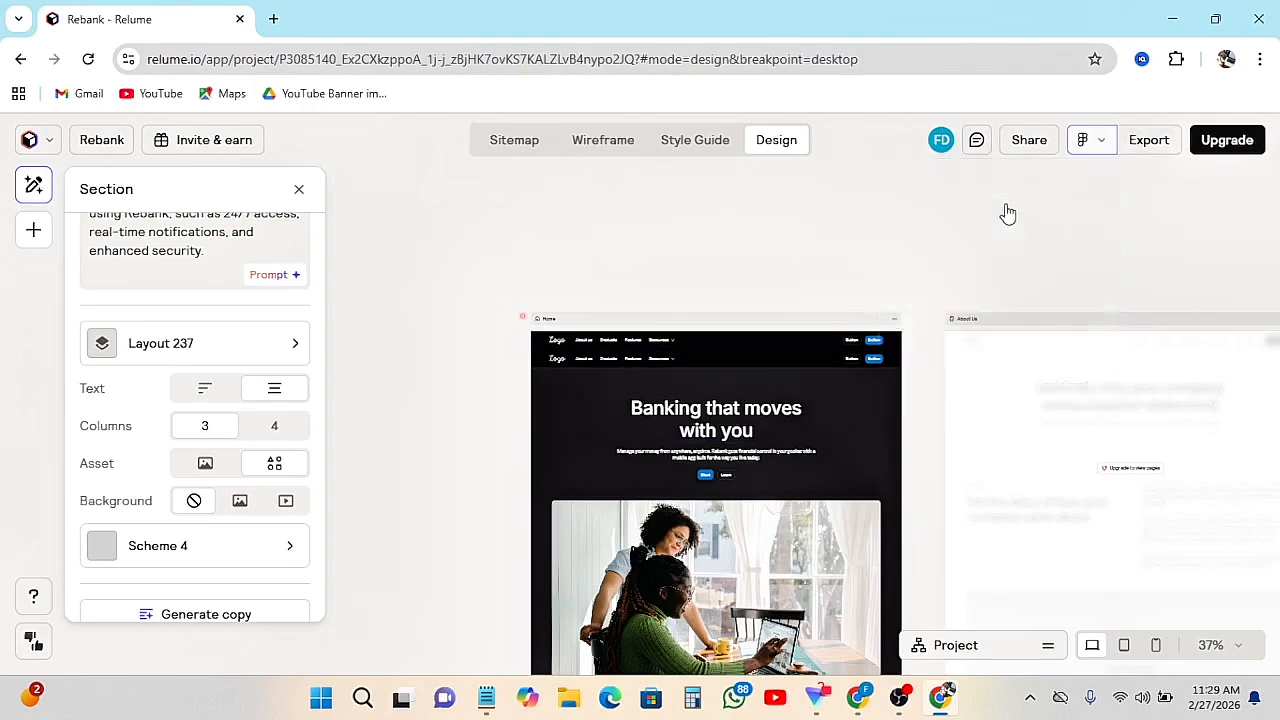
click(1148, 145)
scroll(640, 360, down, 2)
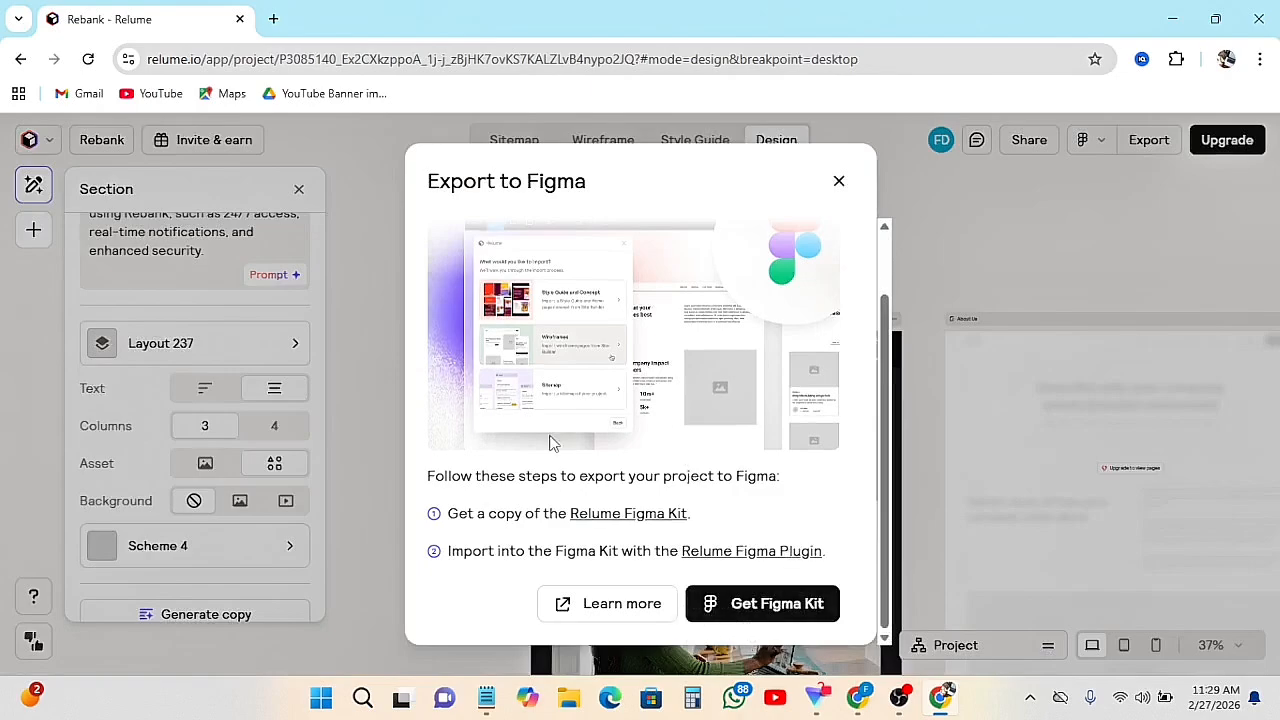
scroll(546, 290, up, 2)
scroll(755, 575, down, 2)
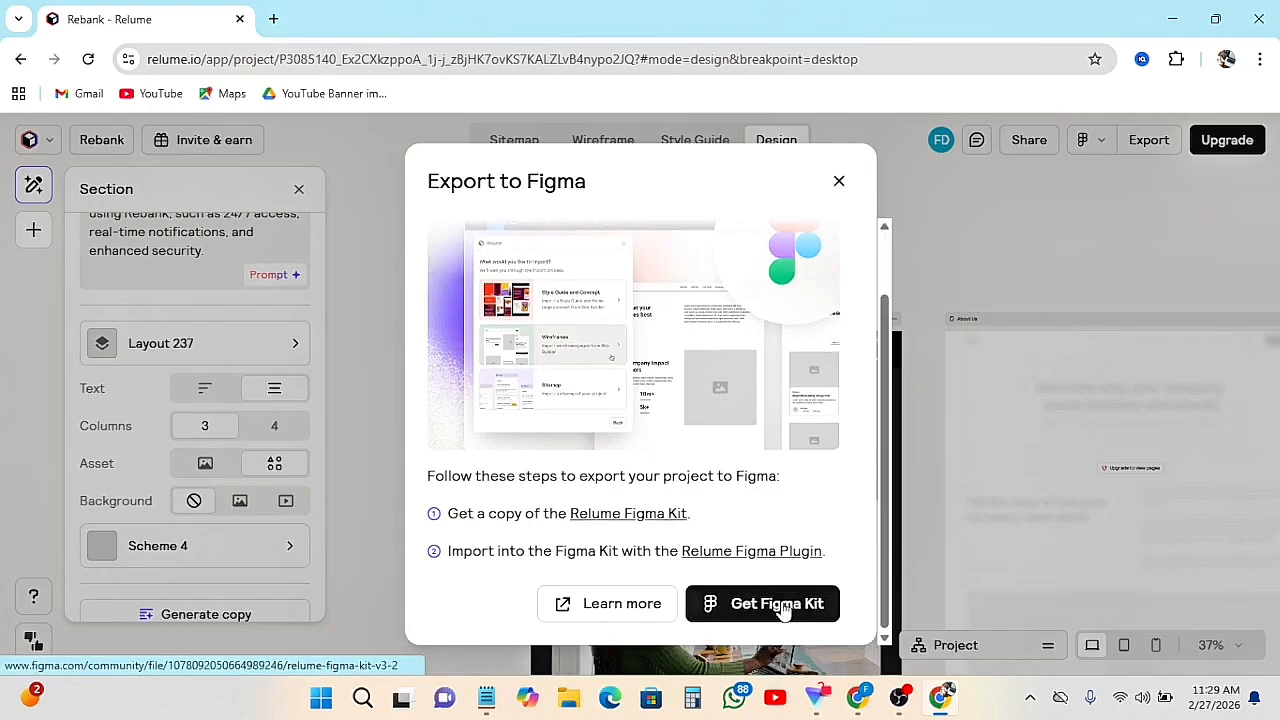
- Open the Relume Figma Kit in a separate browser tab and read the Figma Sites export instructions in Relume
click(780, 607)
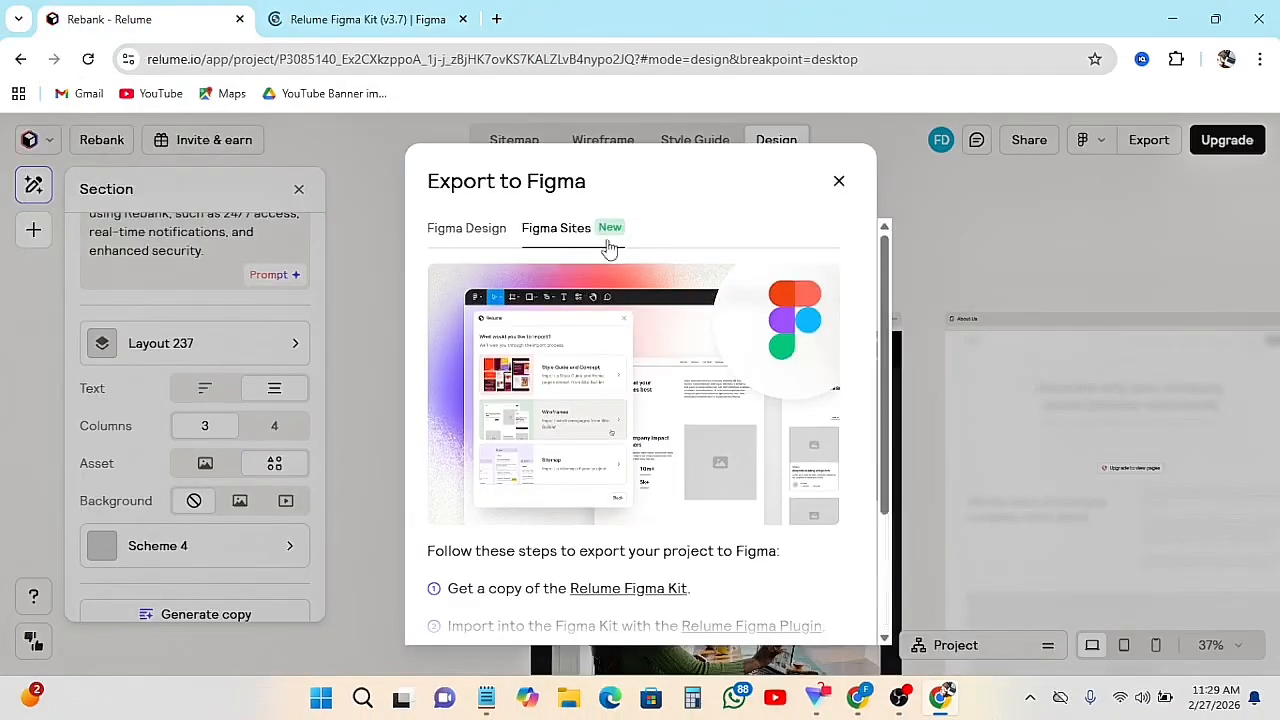
scroll(640, 400, down, 3)
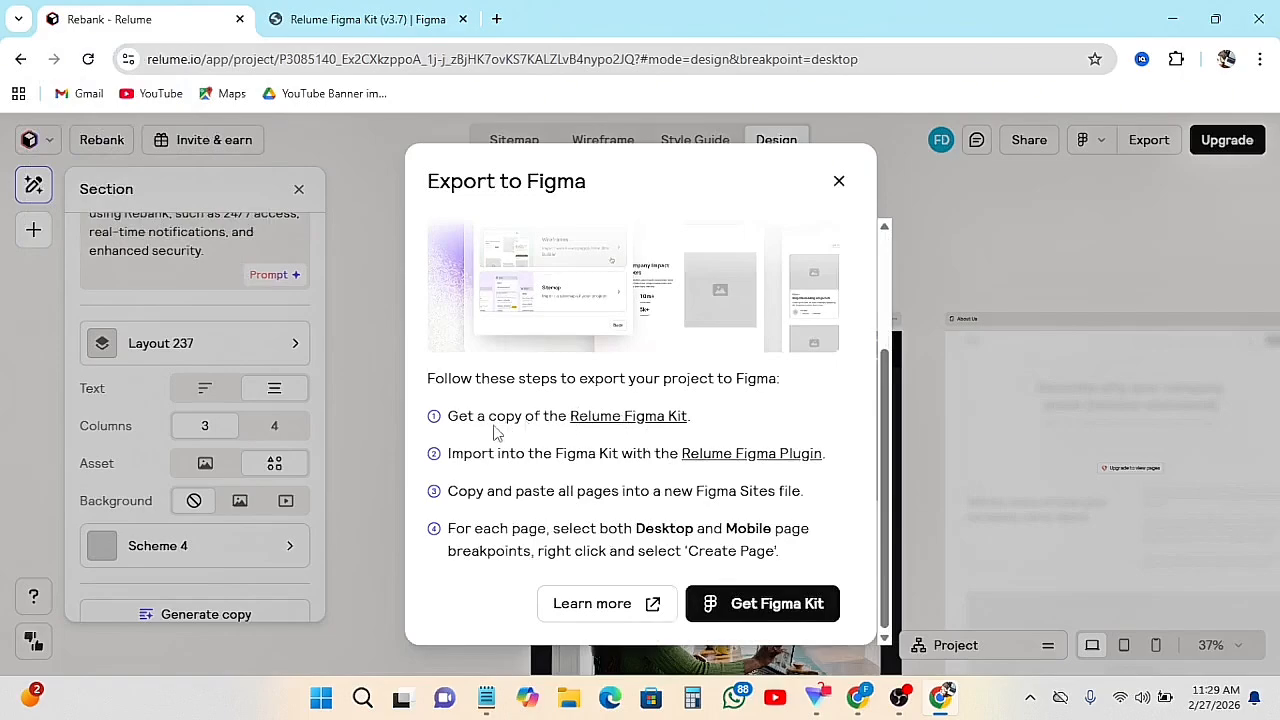
scroll(578, 434, up, 1)
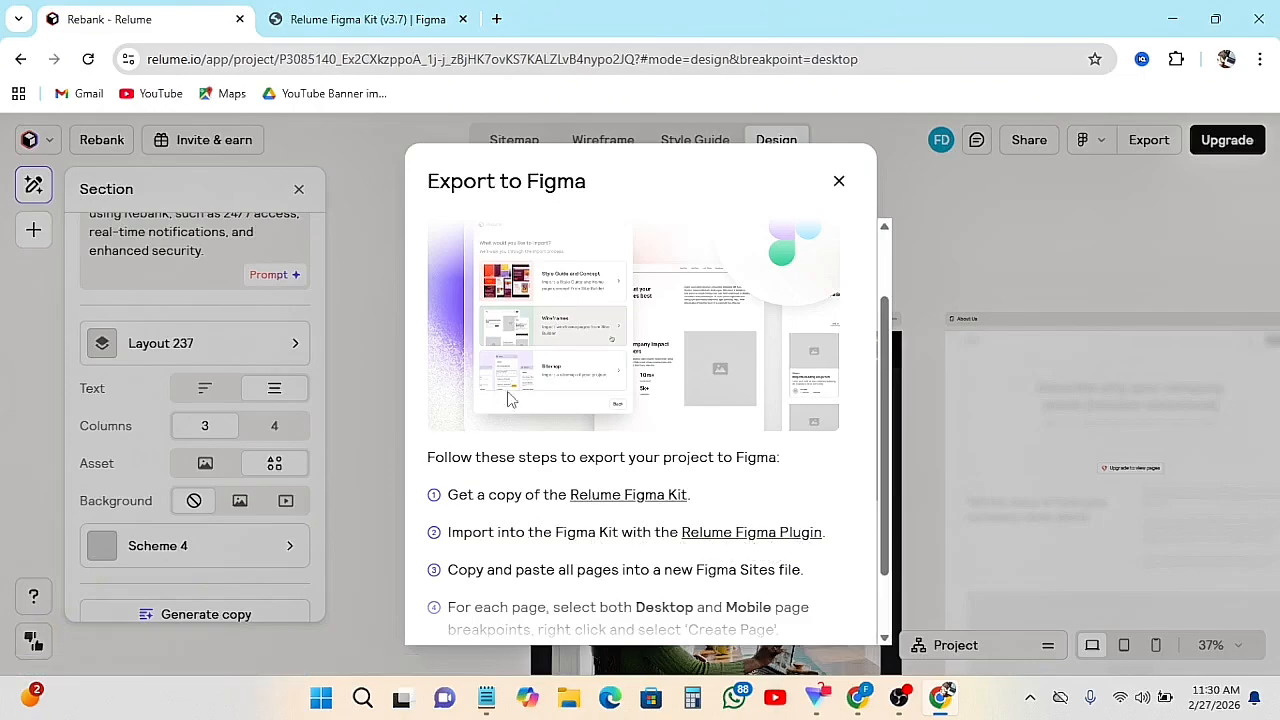
scroll(659, 475, down, 2)
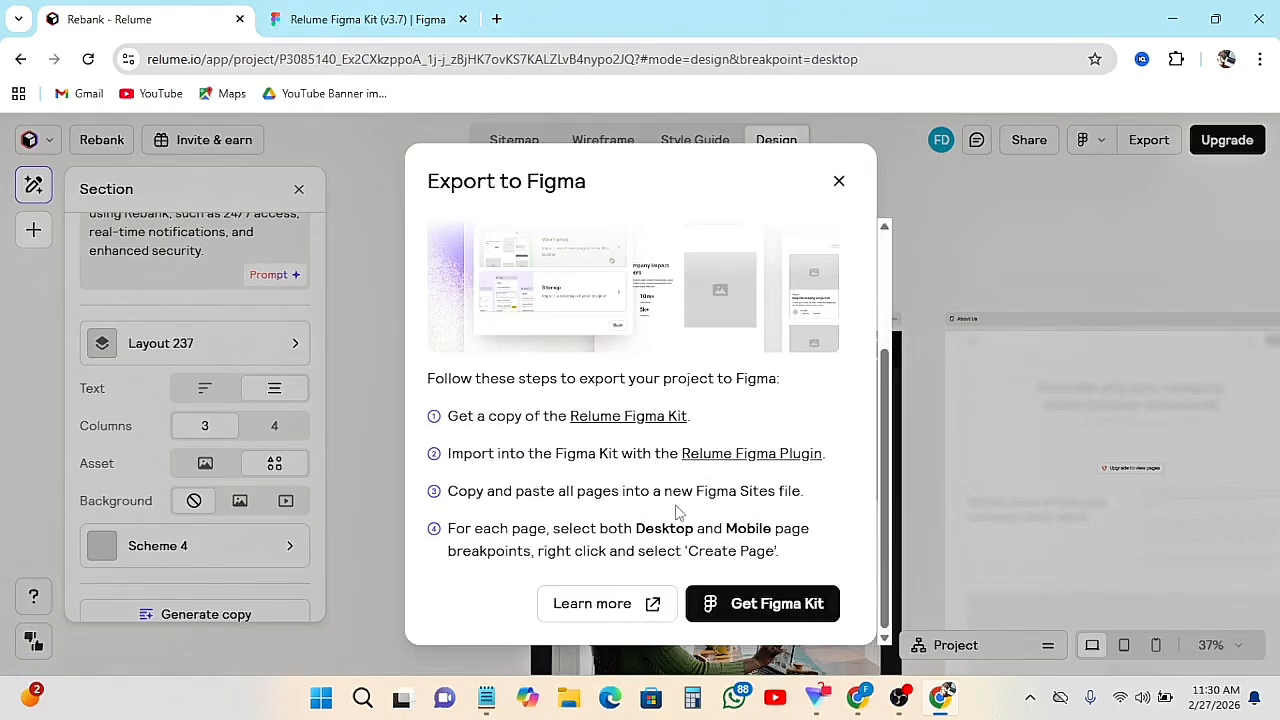
- Look through the Relume Figma Kit (v3.7) page on Figma Community, return to Relume and close the Figma export instructions
click(760, 603)
scroll(742, 406, down, 1)
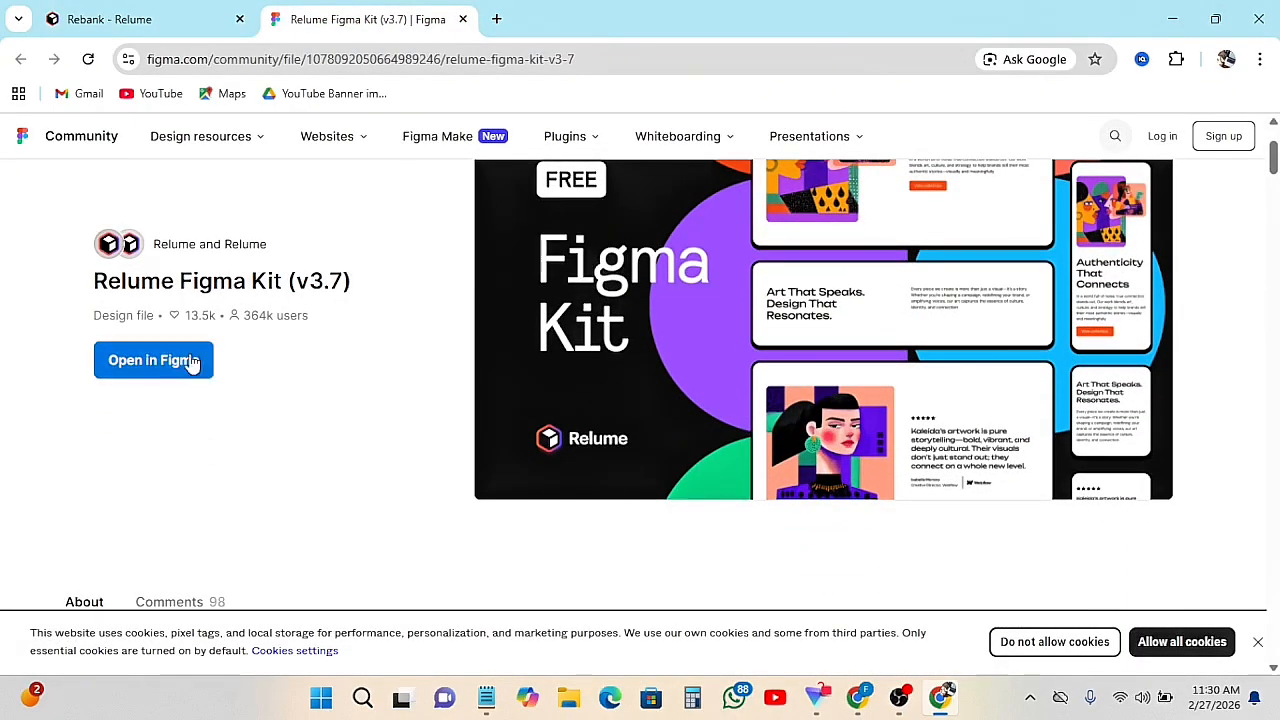
scroll(629, 426, down, 4)
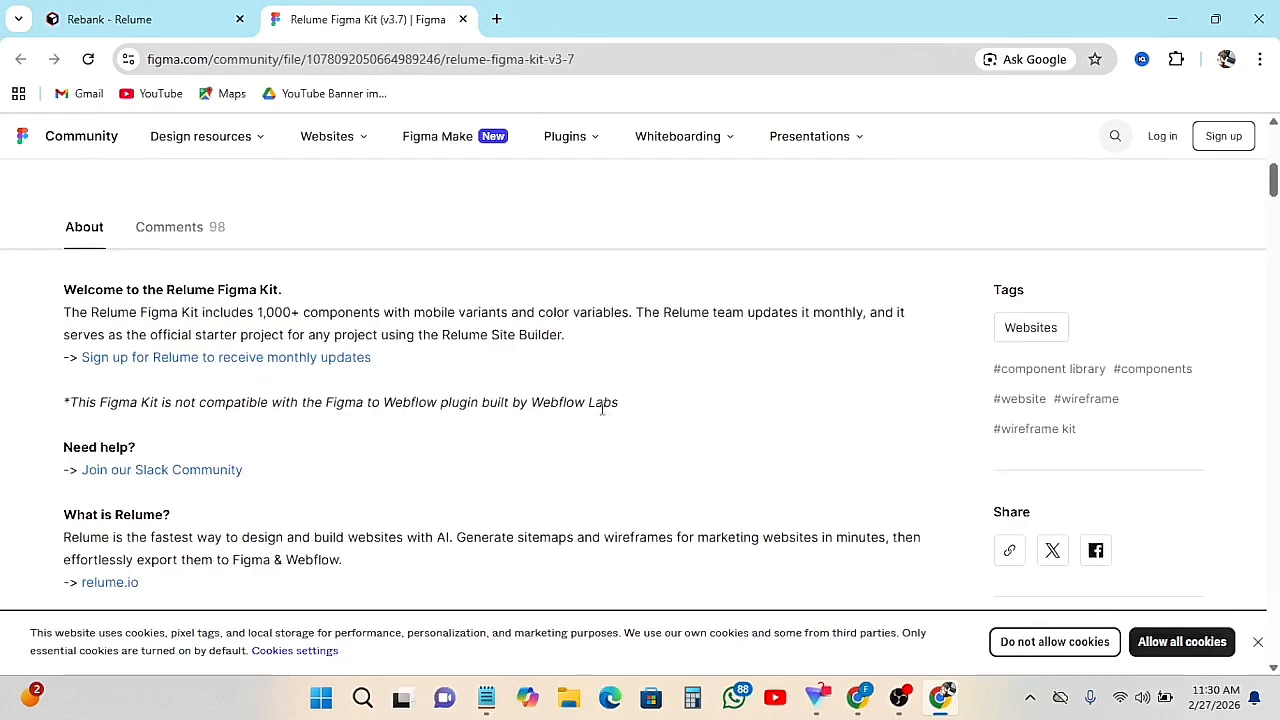
scroll(391, 334, up, 5)
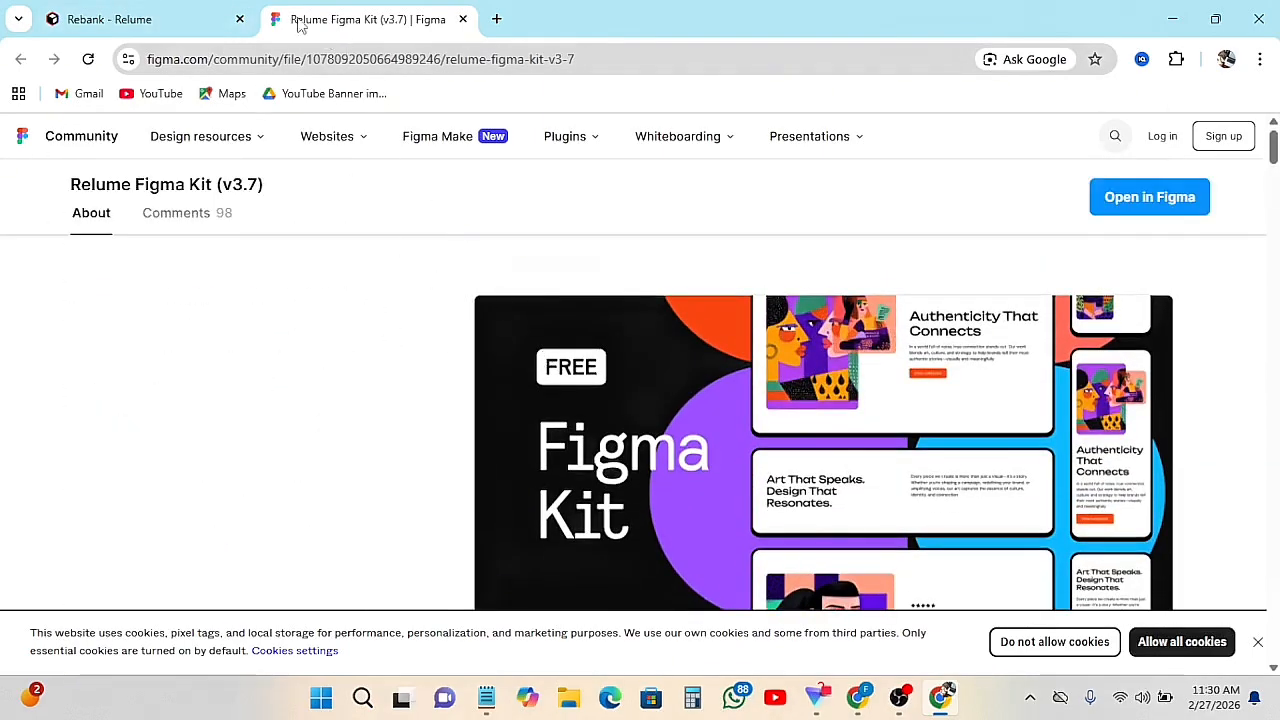
click(123, 10)
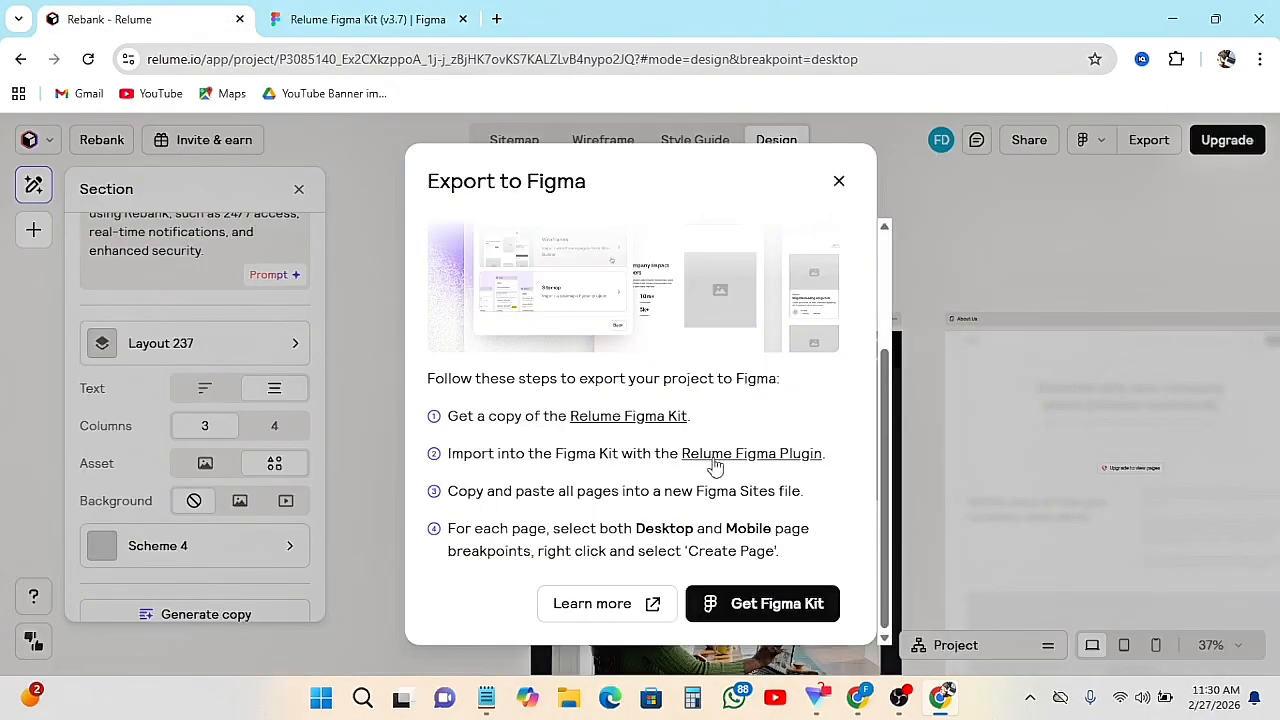
click(838, 181)
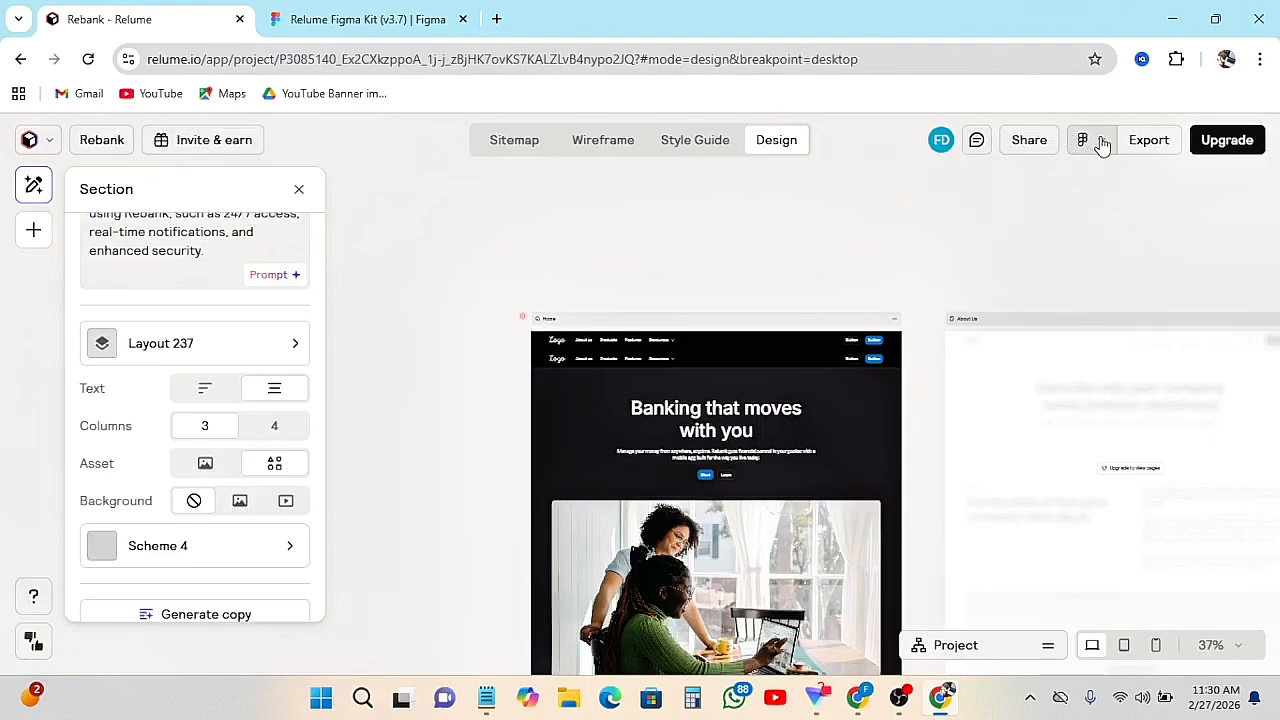
- Try to export the project in HTML format, and dismiss the upgrade offer
click(1088, 141)
click(928, 292)
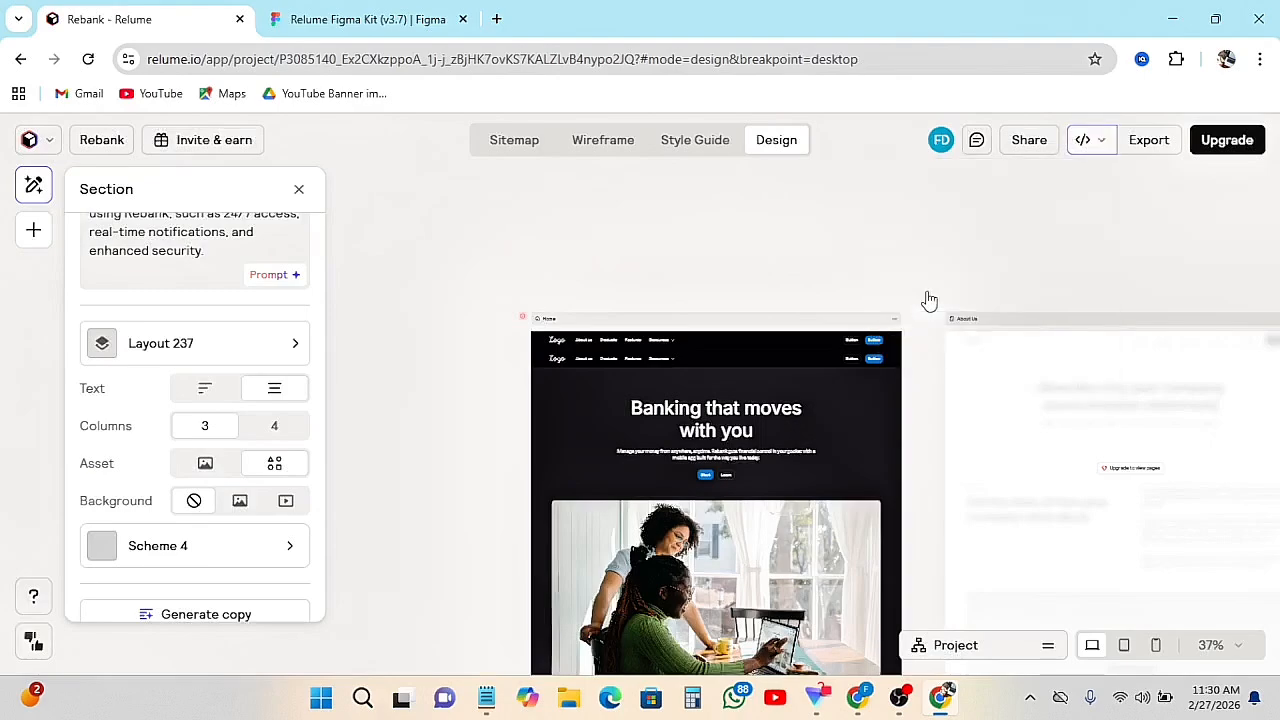
click(1149, 141)
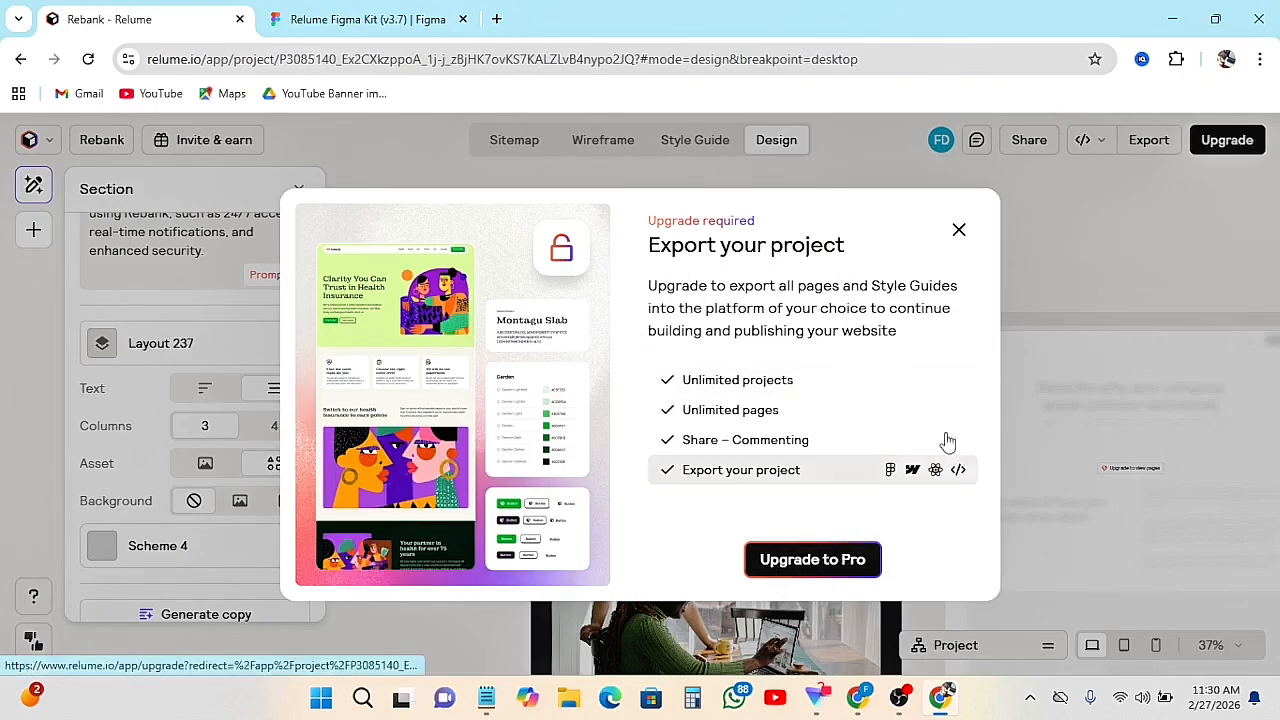
click(958, 229)
- Set the project's export format to Webflow
click(1092, 141)
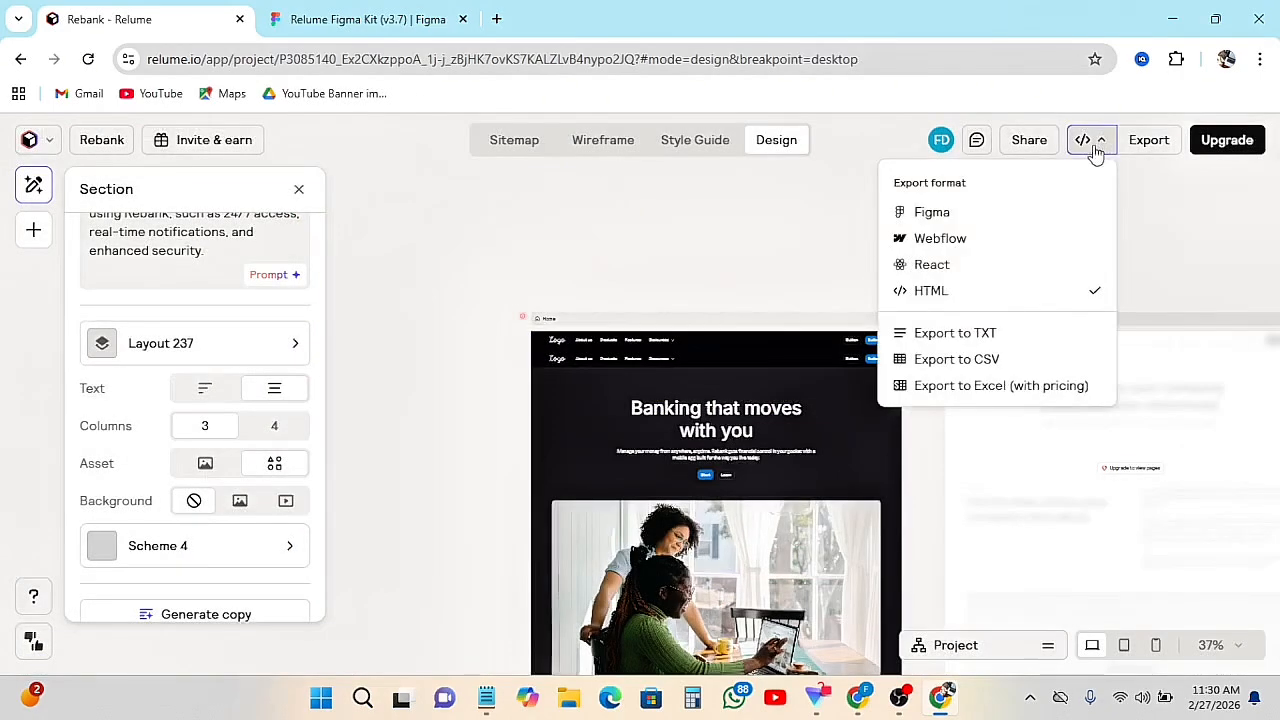
click(948, 240)
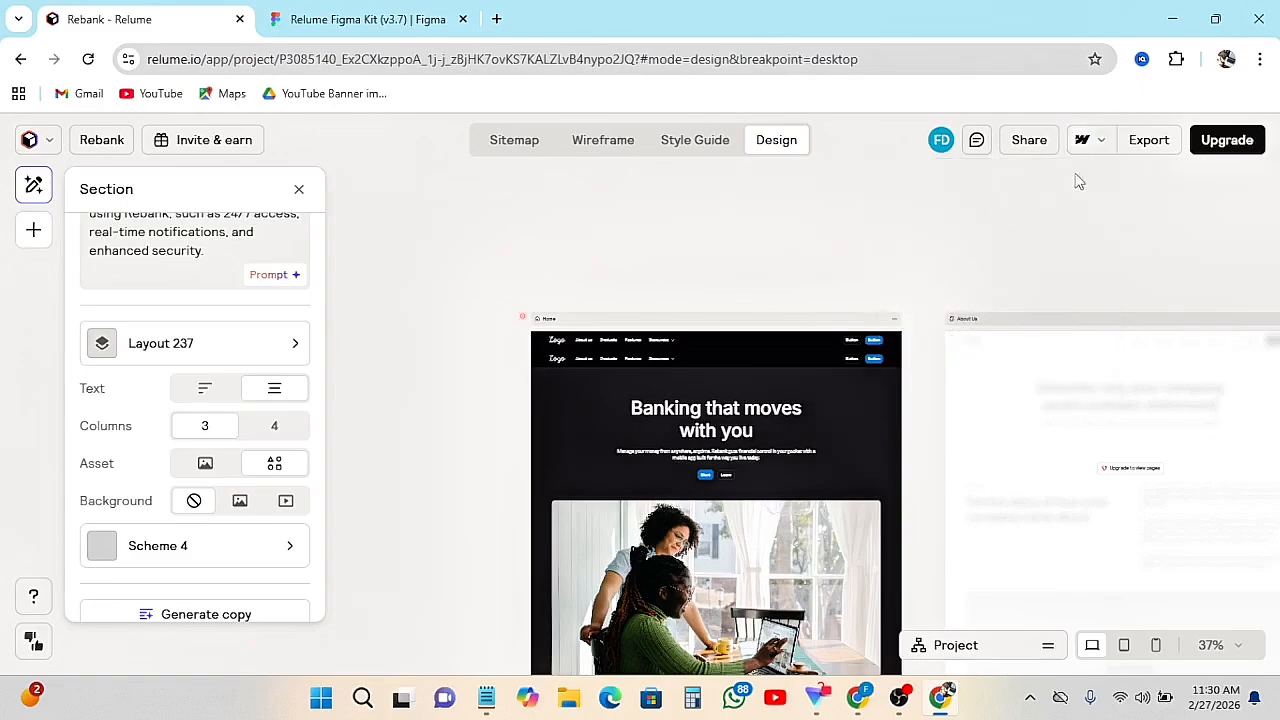
- Try to export the project in Webflow format, and dismiss the upgrade offer
click(1164, 142)
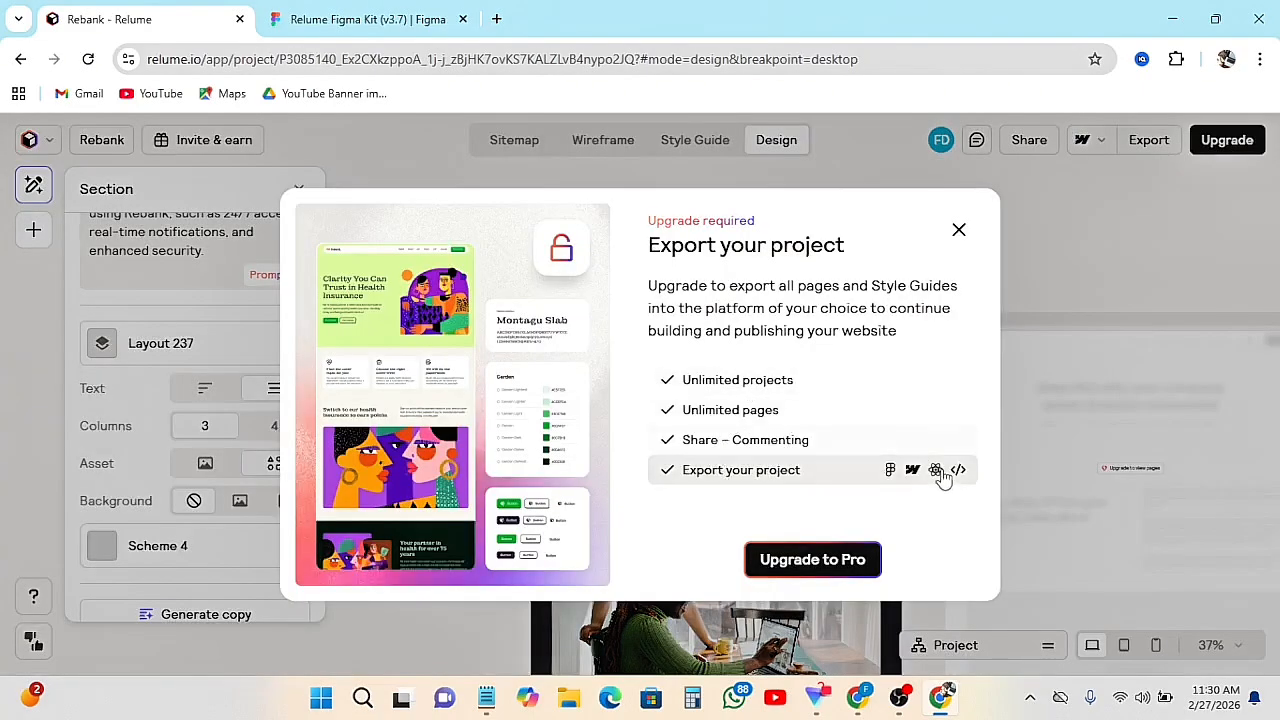
click(959, 229)
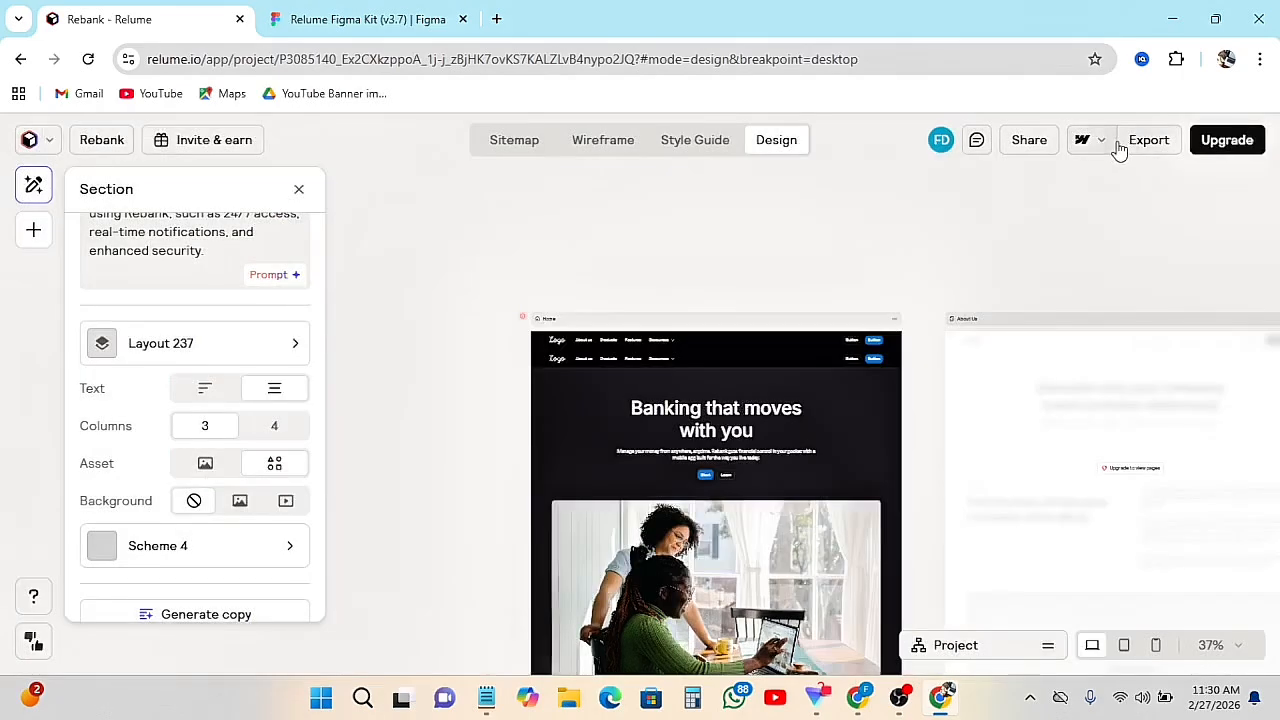
- Set the project's export format to Figma and read through the Figma Design export instructions
click(1116, 146)
click(930, 215)
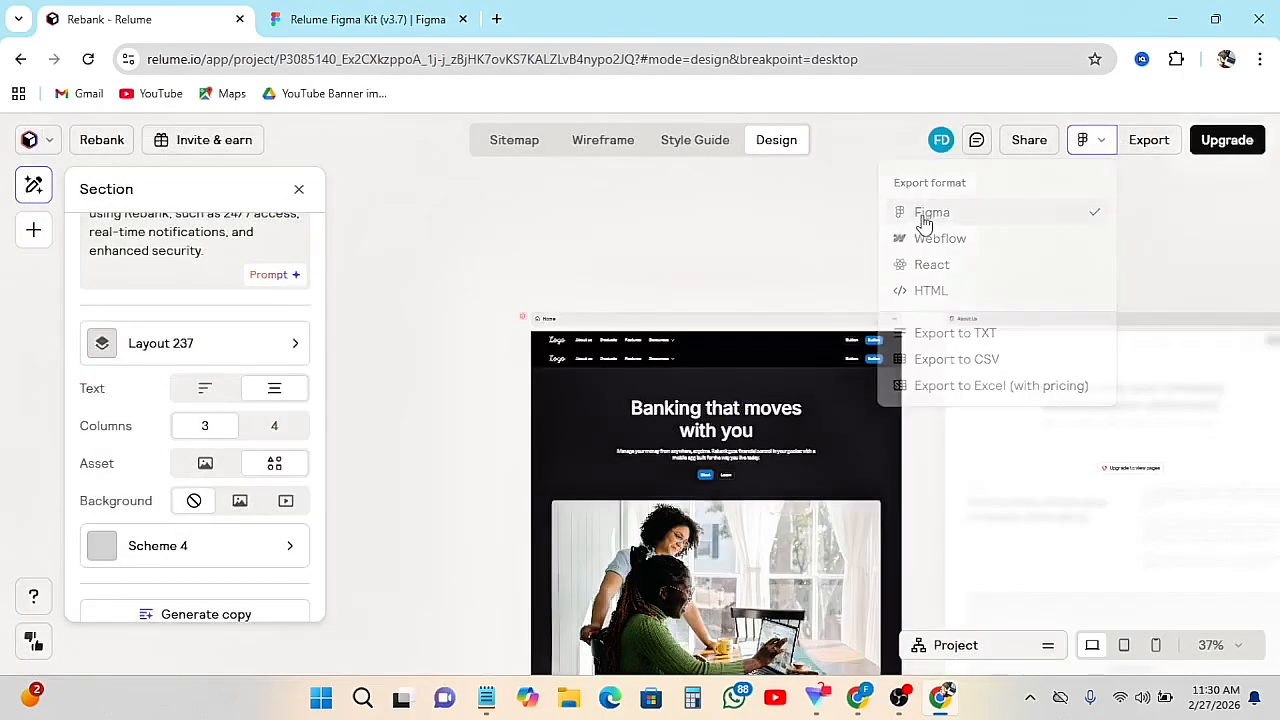
click(1148, 146)
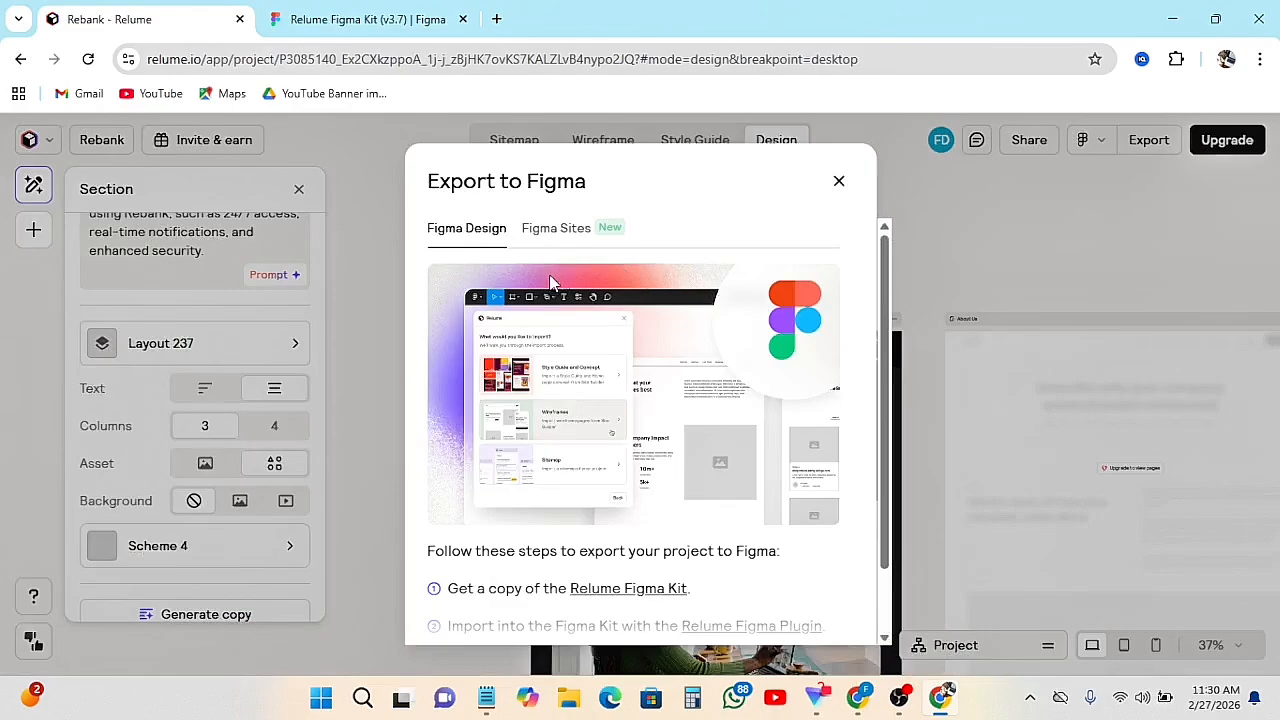
scroll(550, 283, down, 1)
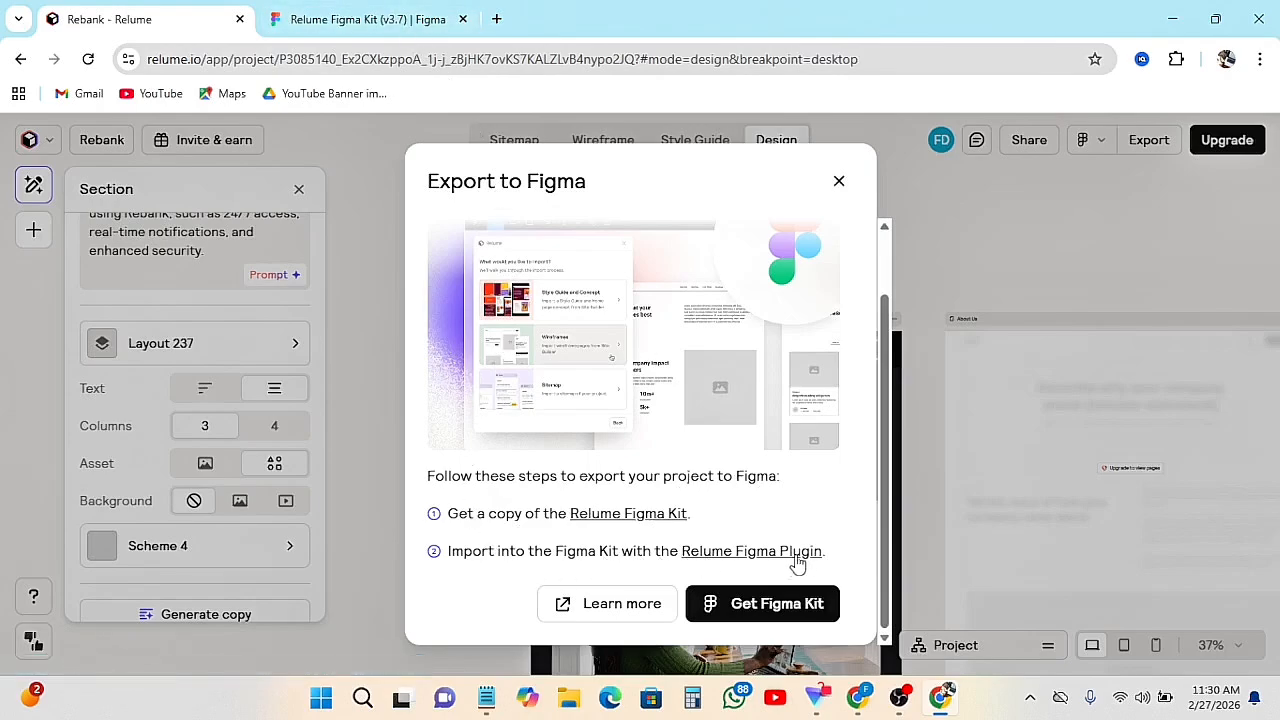
- Switch to the Relume Figma Kit (v3.7) page, try to open the kit in Figma, and select the sign-up form's email field
click(363, 12)
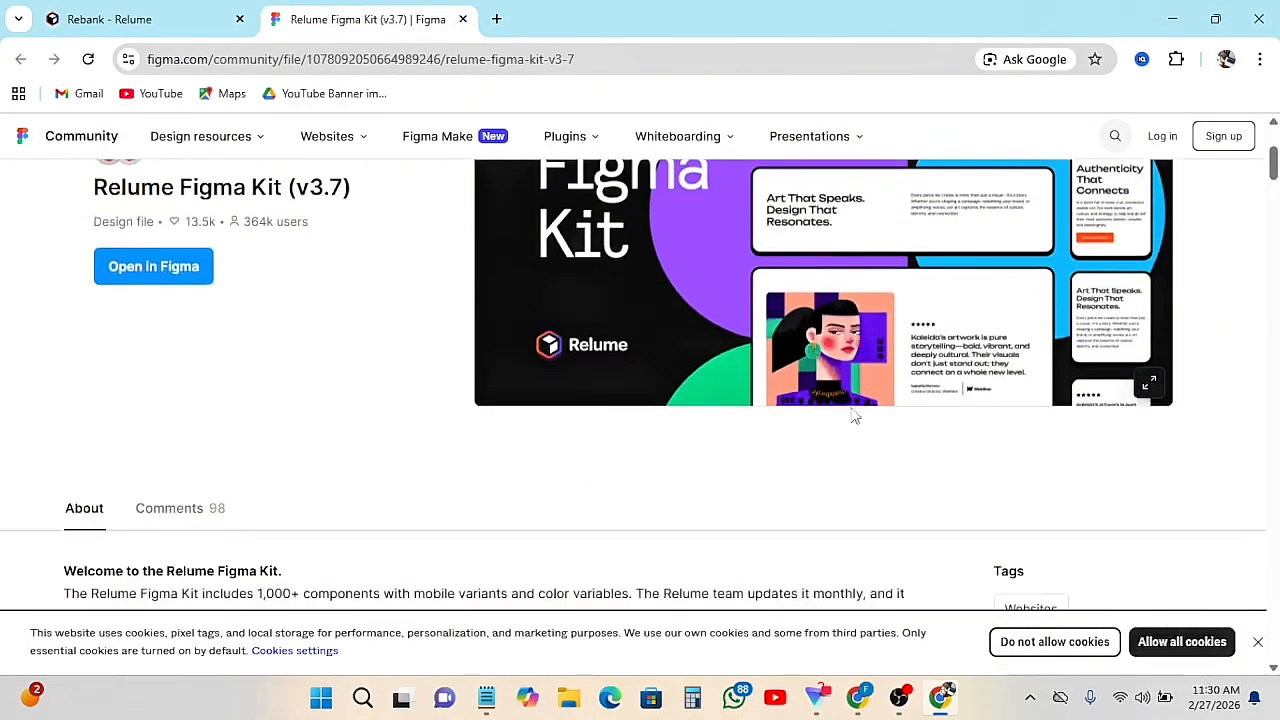
click(155, 268)
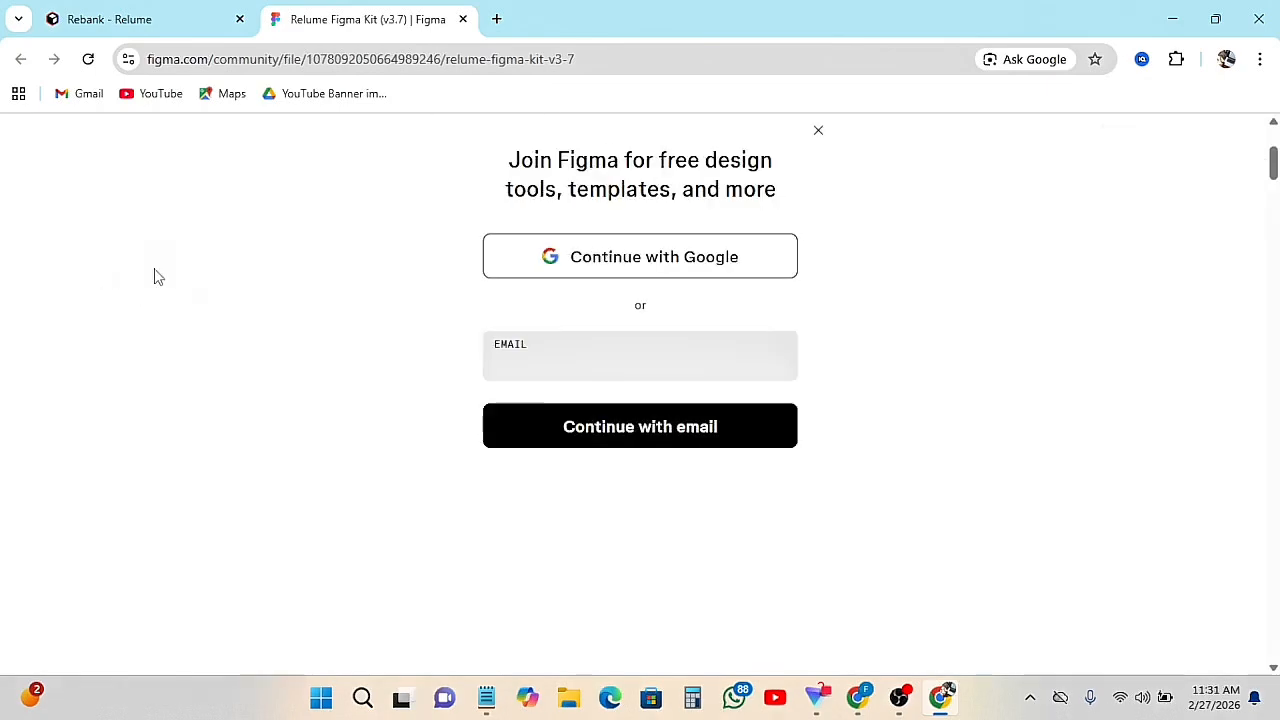
click(601, 350)
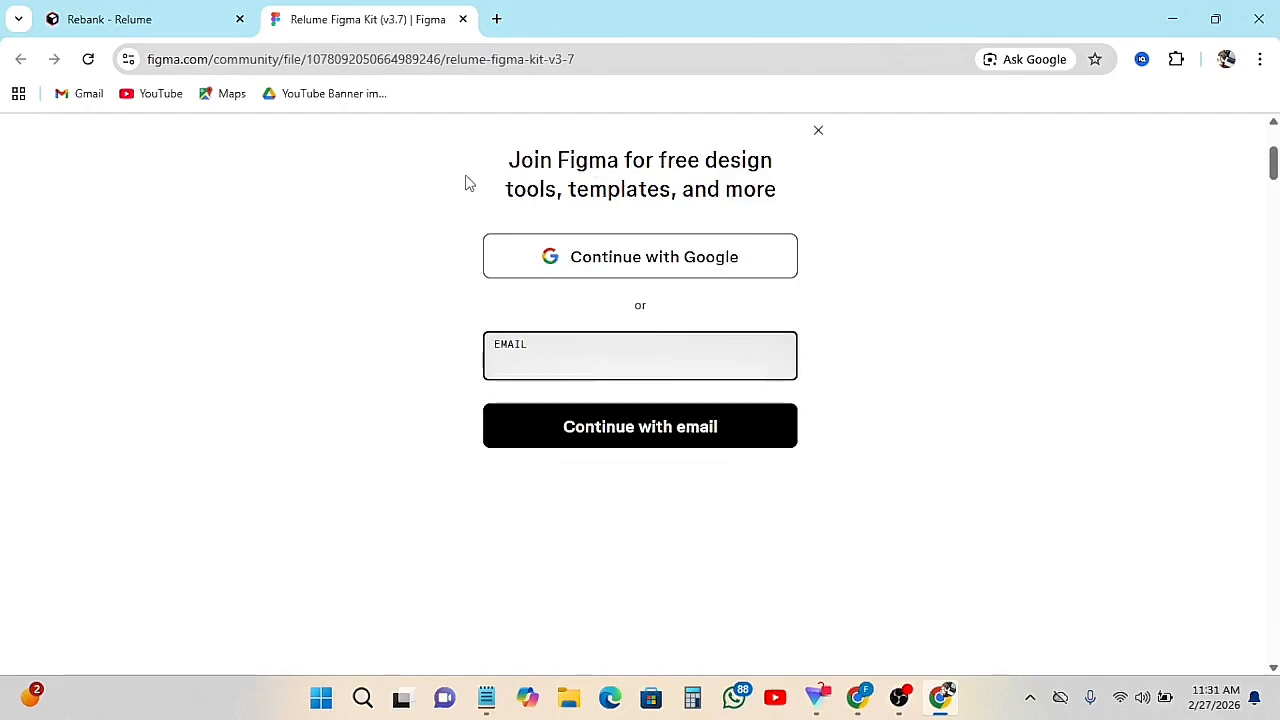
- Return to the Rebank project in Relume and close the Figma export instructions
click(110, 19)
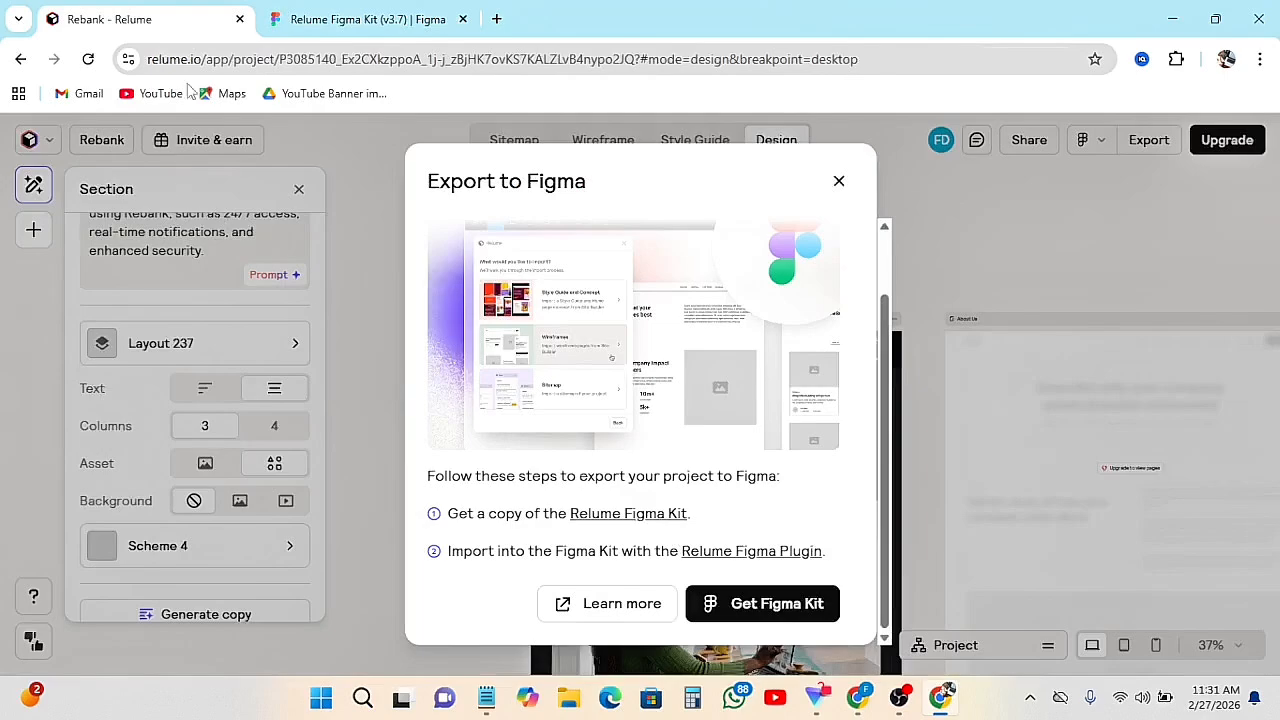
click(338, 12)
click(150, 20)
click(838, 182)
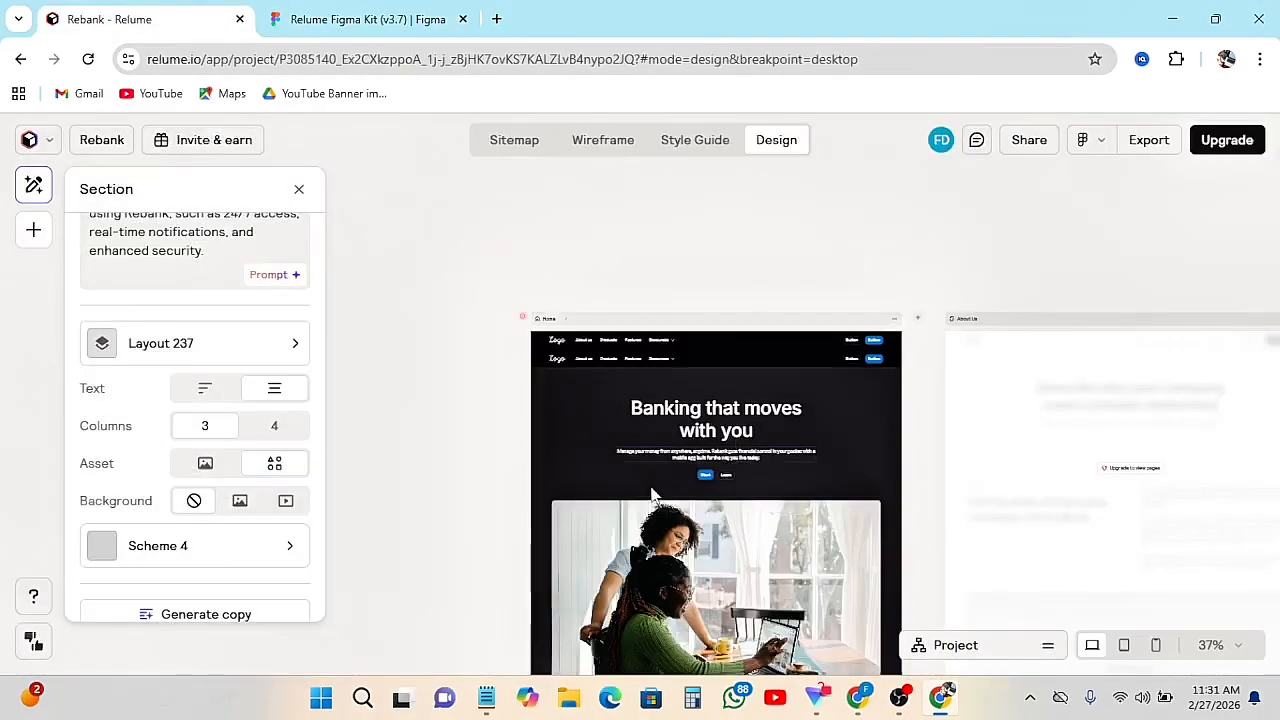
- View the Benefits Section settings and the options for adding global, saved and category sections, and close them
click(33, 186)
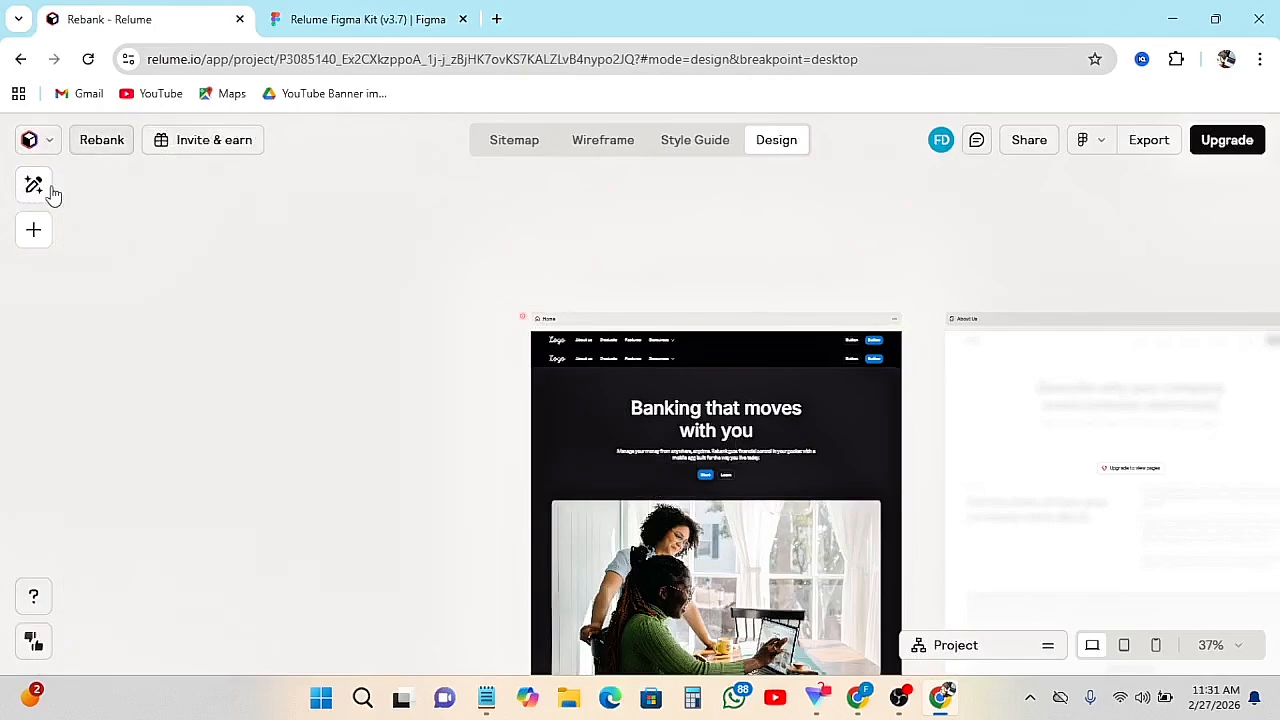
click(34, 184)
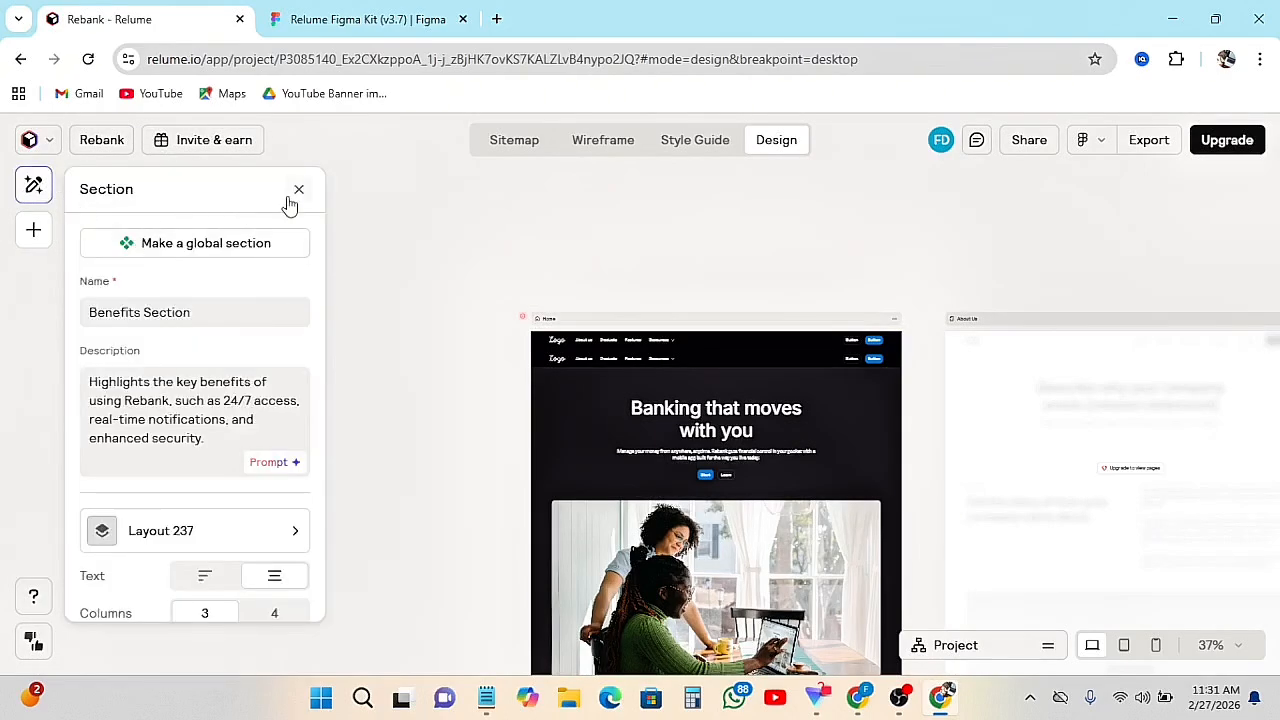
click(30, 235)
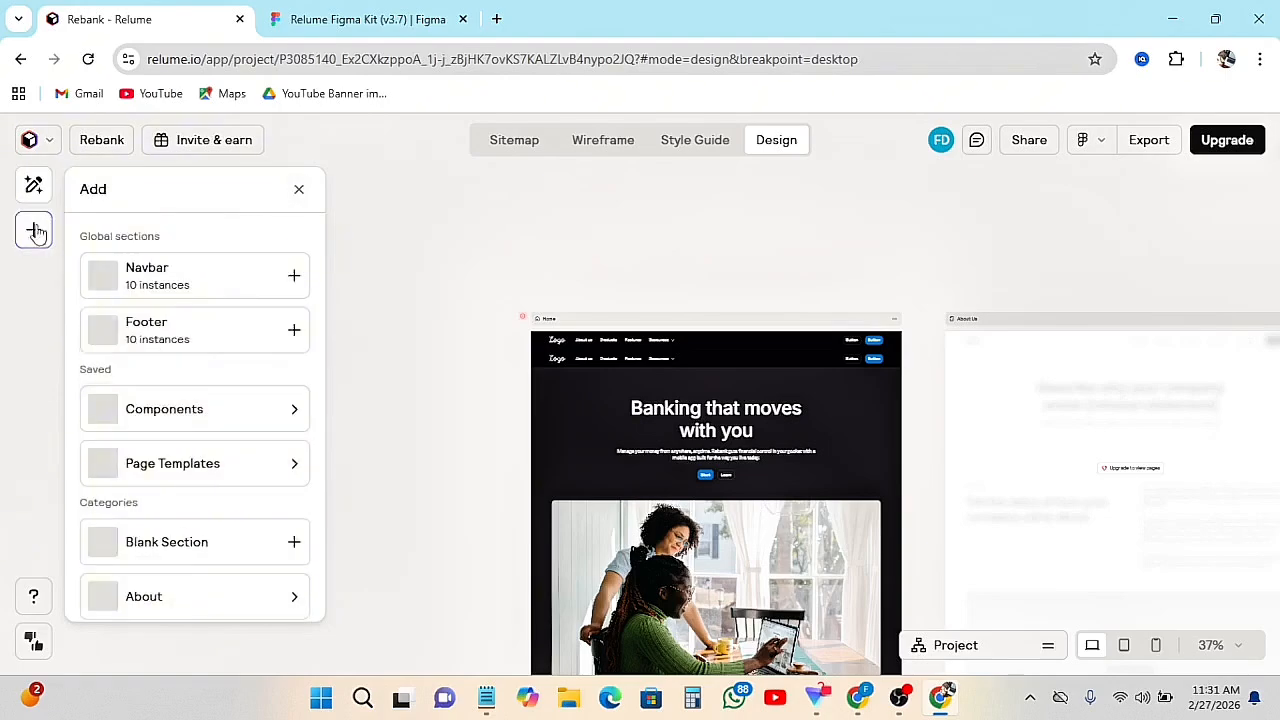
click(298, 192)
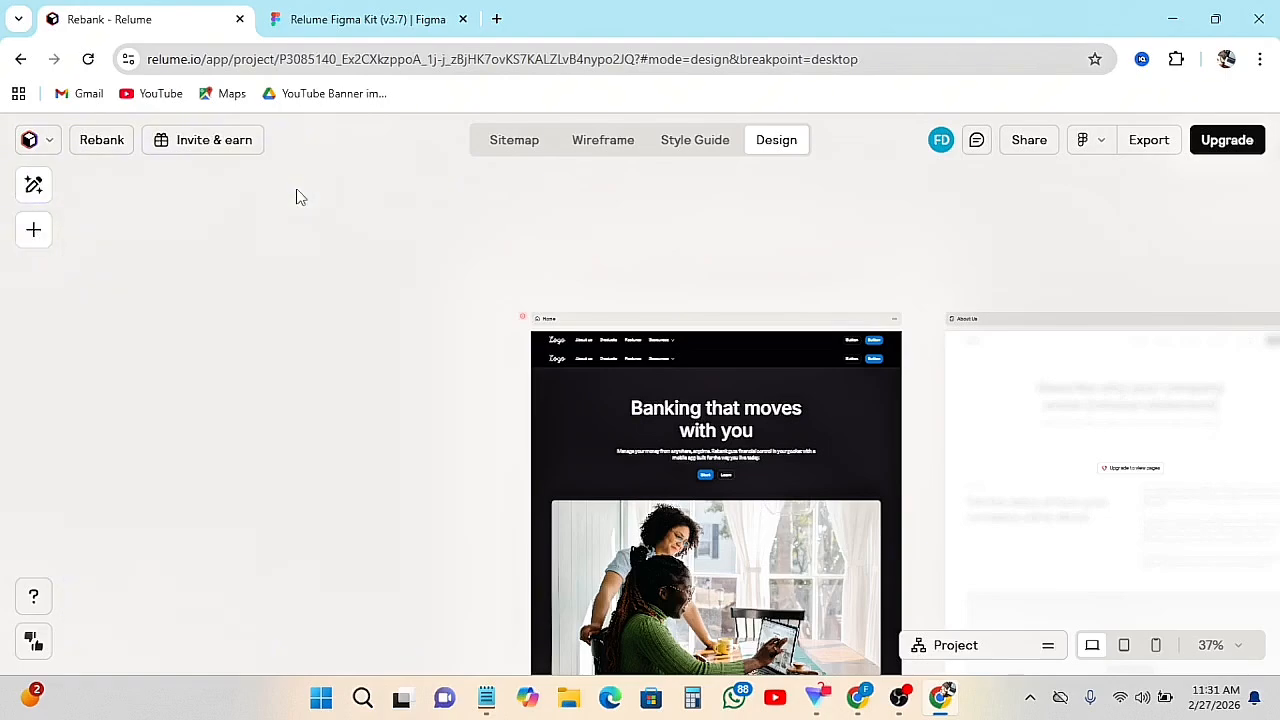
- Reopen the Benefits Section settings and look down the Home page design
click(31, 180)
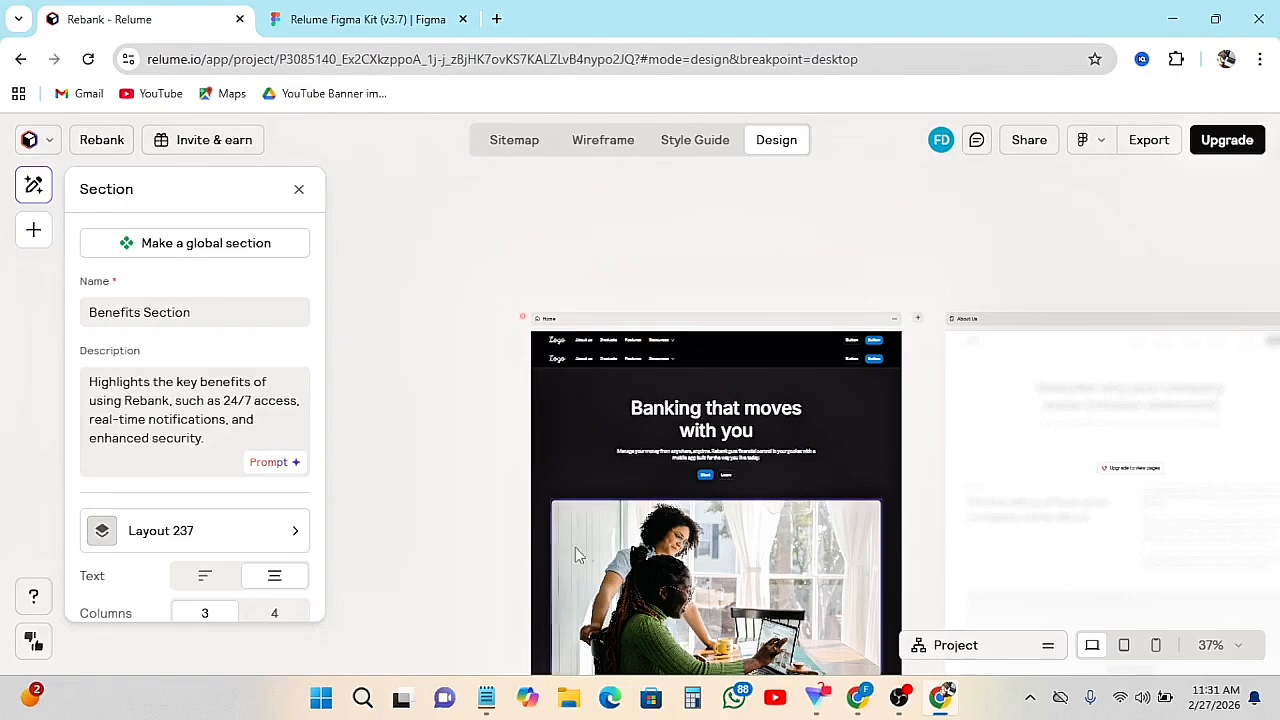
scroll(566, 546, down, 15)
scroll(847, 593, down, 3)
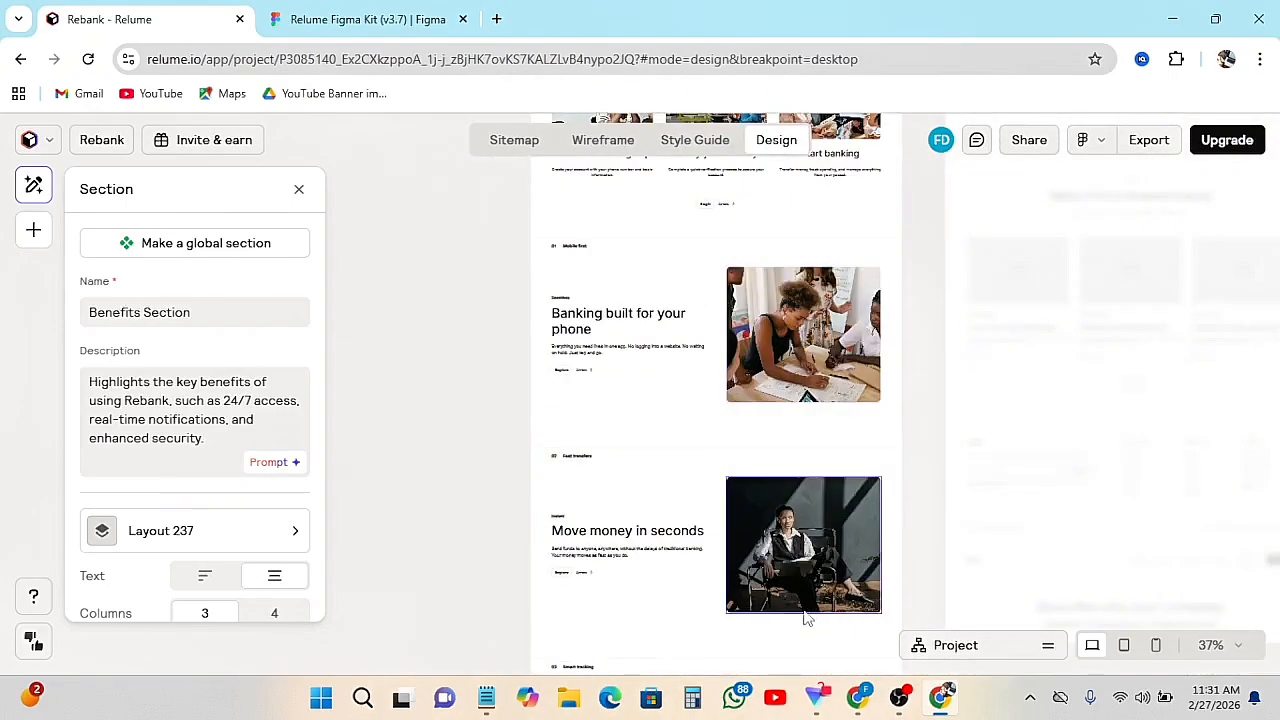